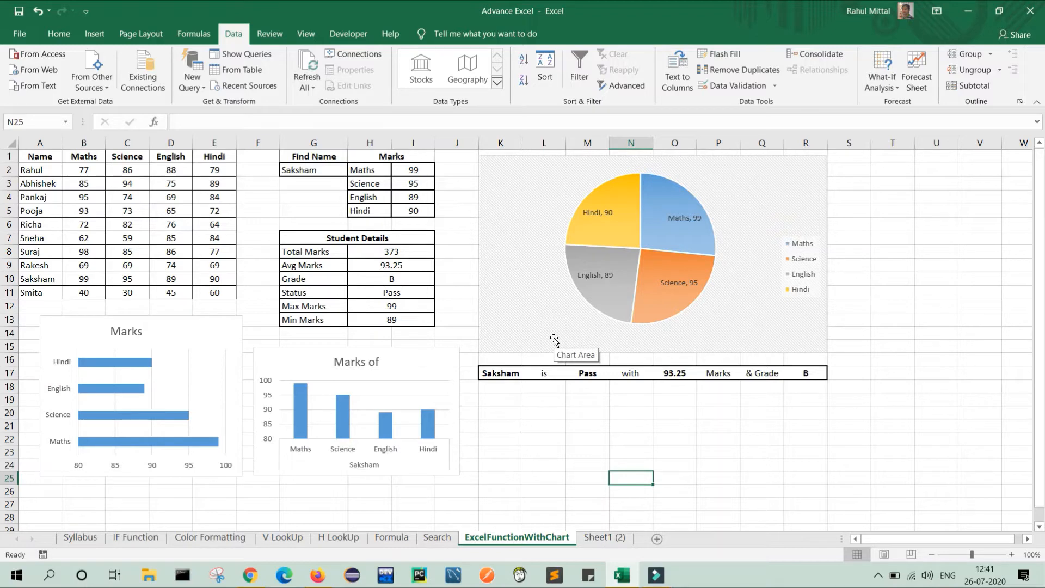
Step: On Sheet1 (2), add list data validation to the Find Name cell G2 with the source =$A$2:$A$28
click(597, 539)
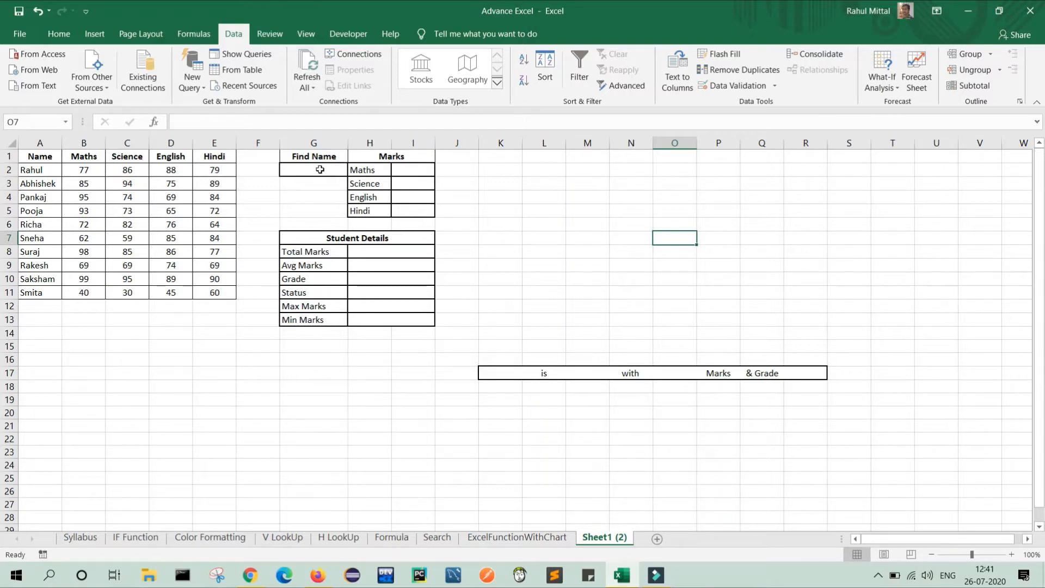
click(321, 169)
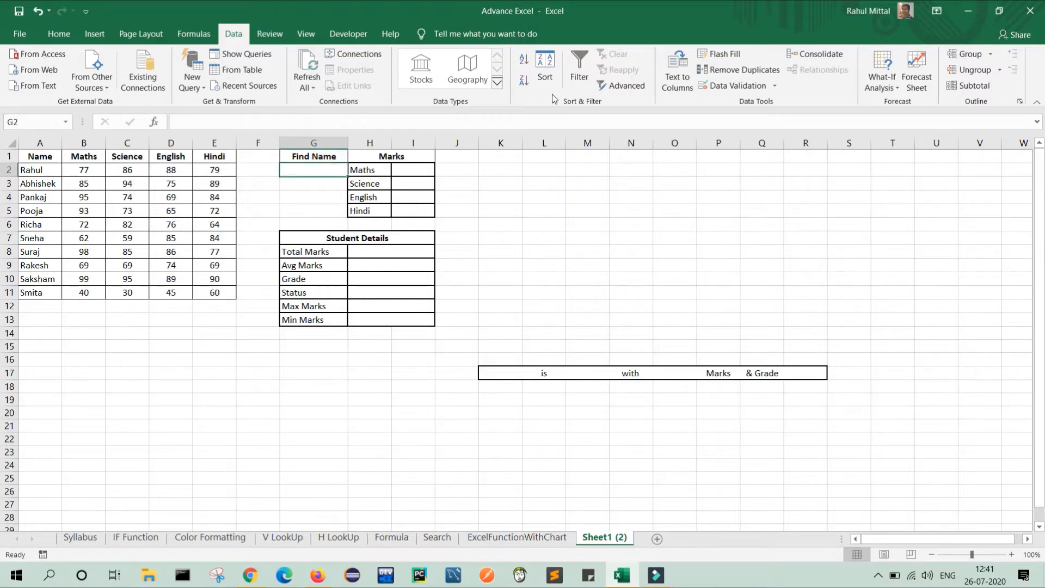
click(739, 87)
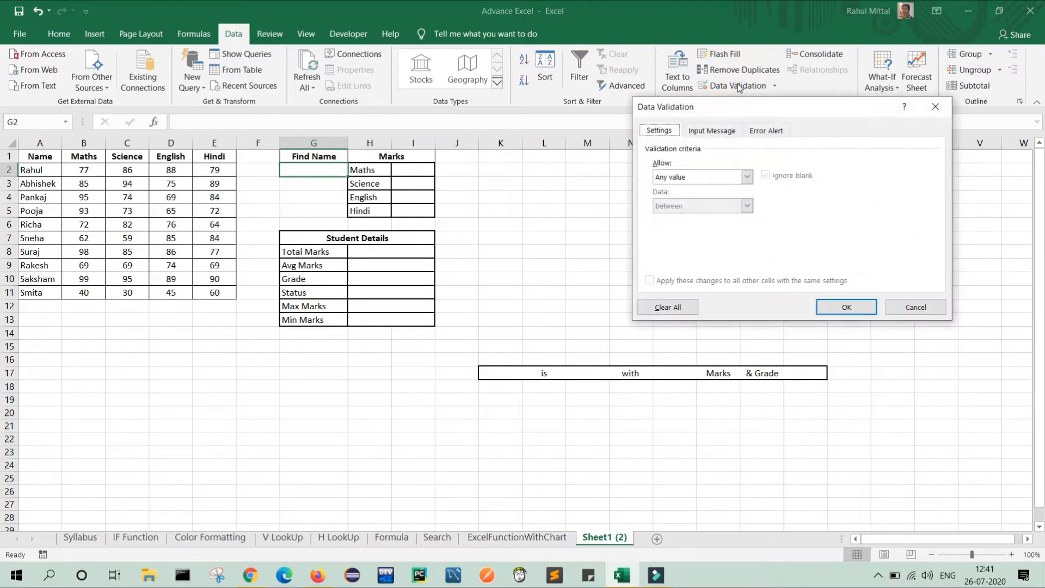
click(748, 177)
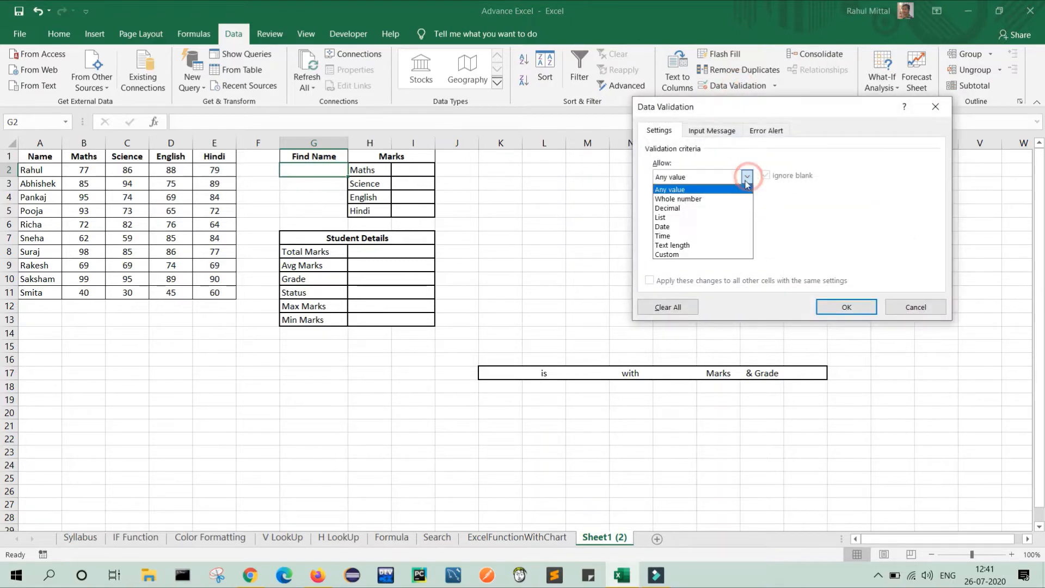
click(686, 218)
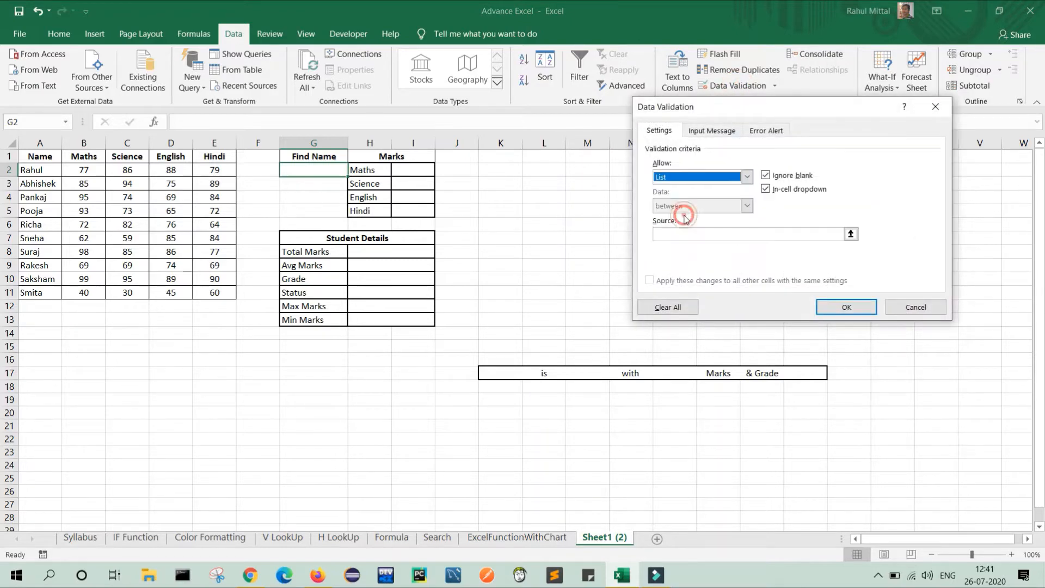
click(851, 234)
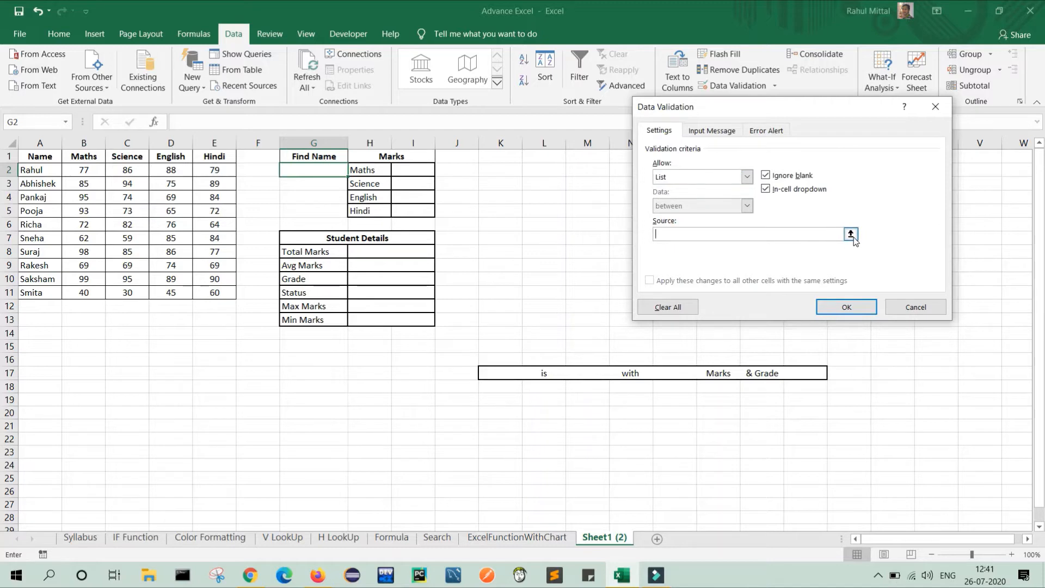
drag(42, 172, 51, 516)
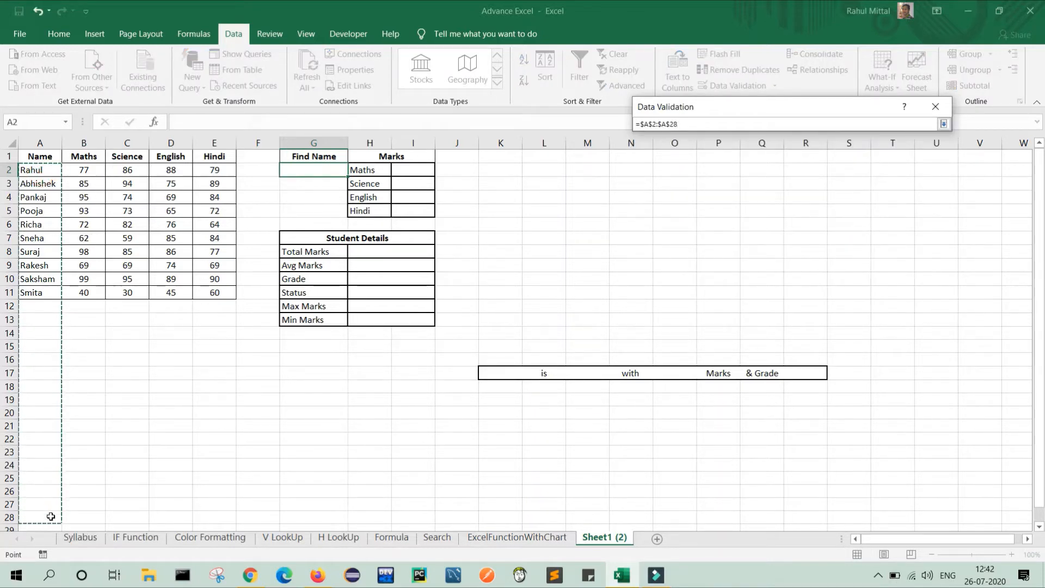
click(944, 124)
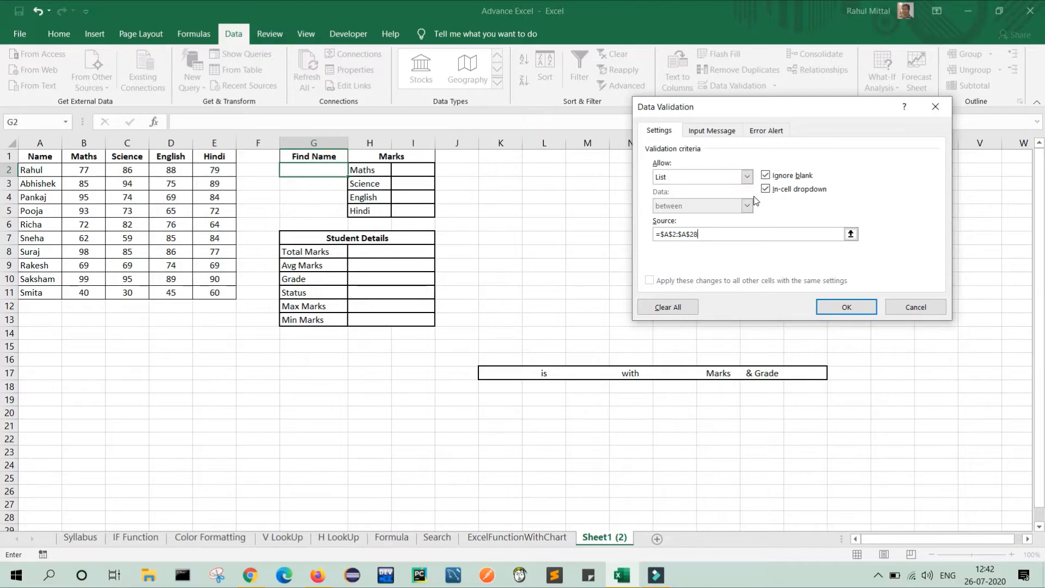
click(845, 308)
Step: Choose the student name listed in A5 from the in-cell list of the Find Name cell G2
click(314, 186)
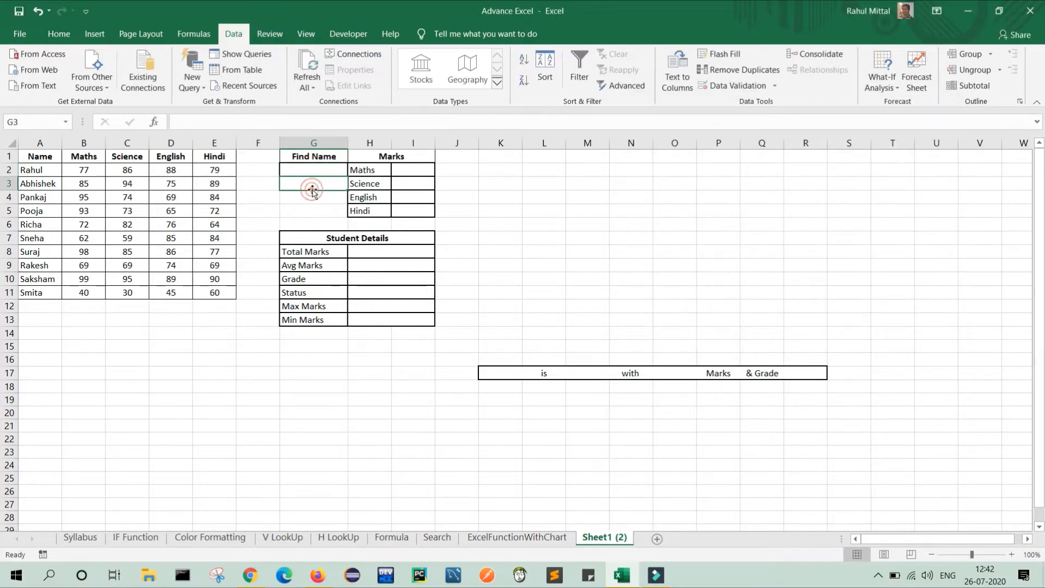
click(327, 170)
click(353, 170)
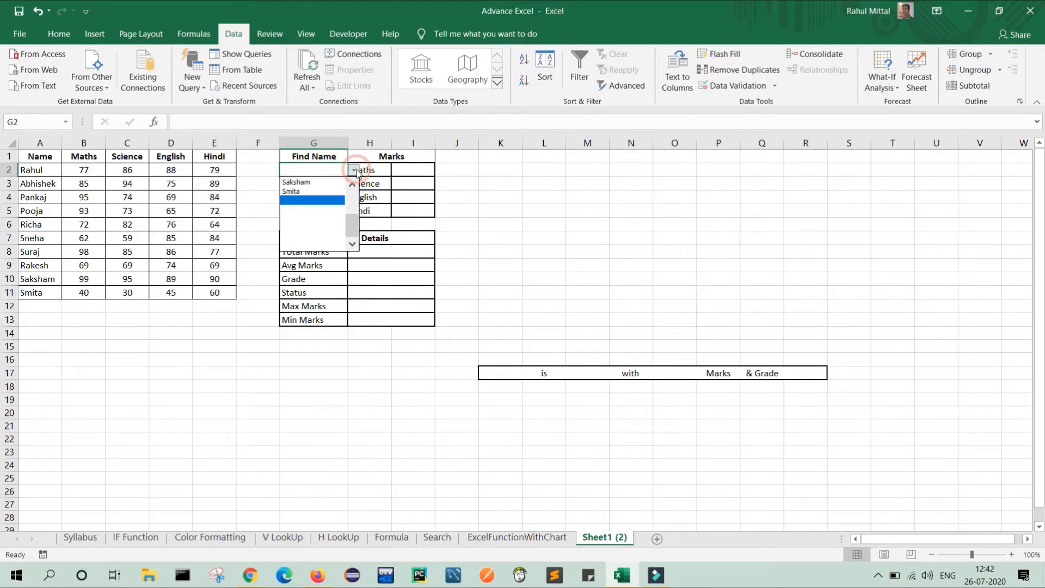
drag(358, 232, 352, 185)
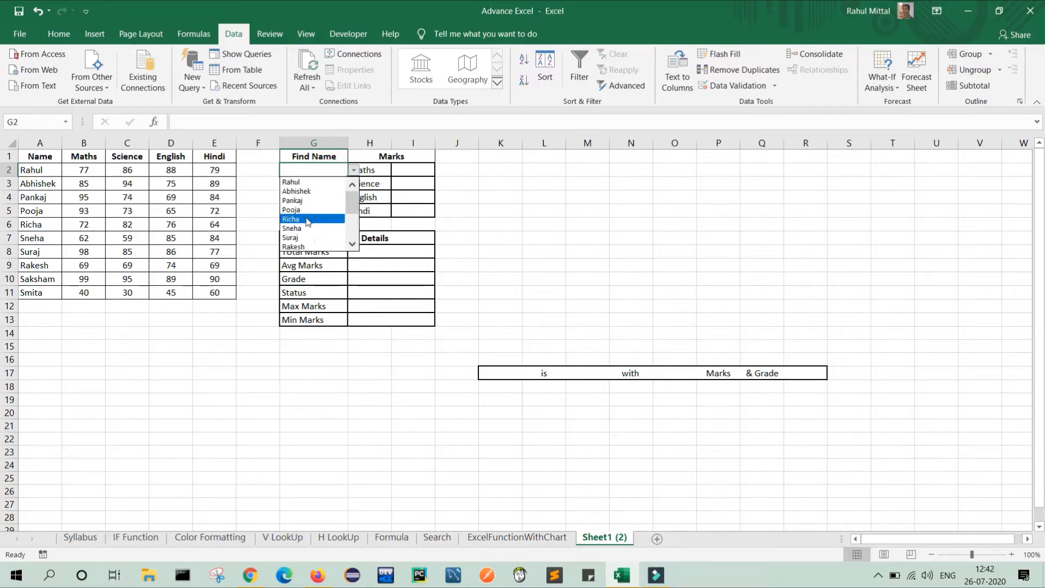
click(305, 210)
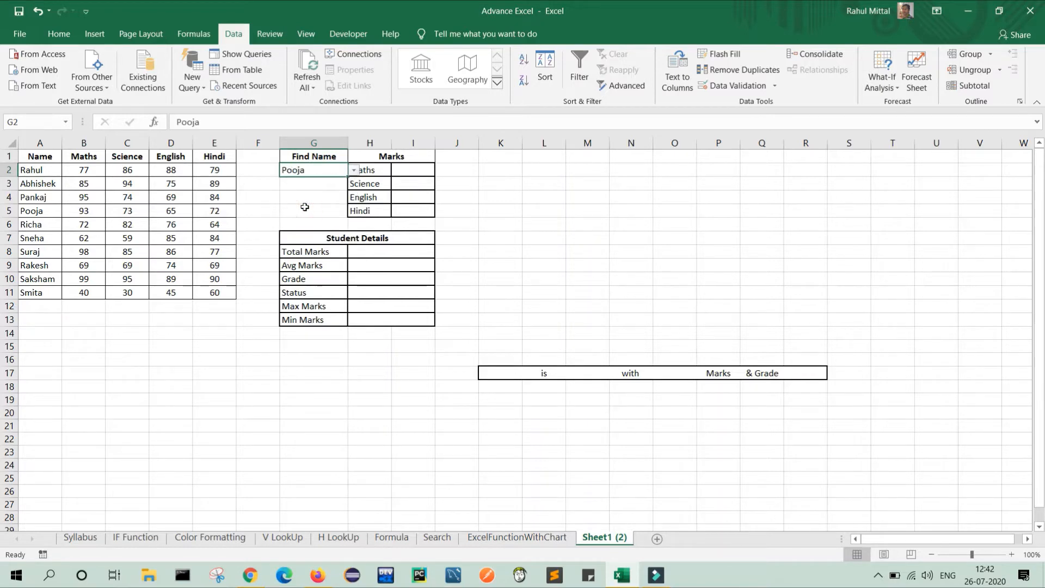
click(312, 198)
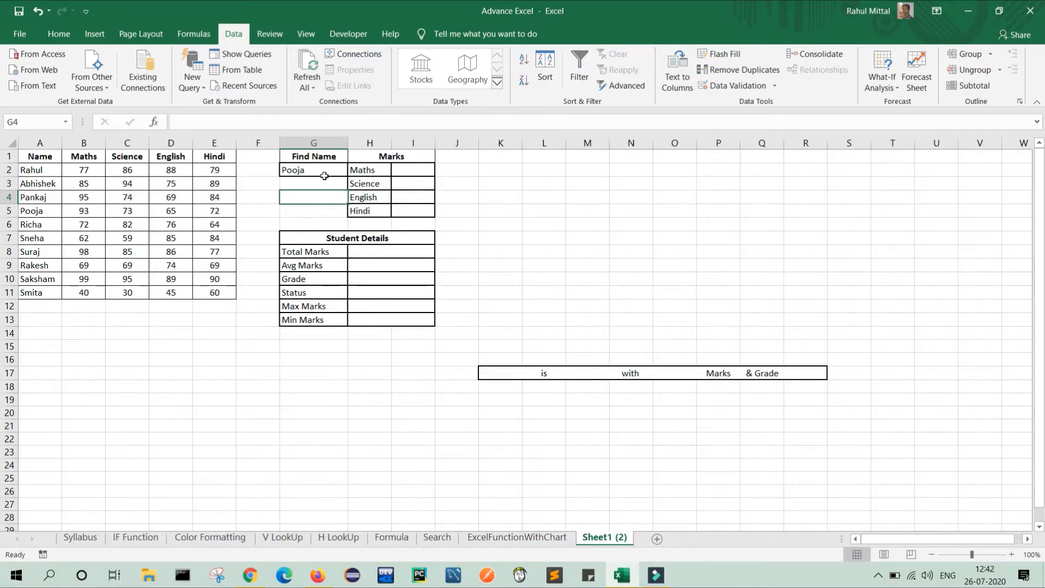
Step: Enter =VLOOKUP(G2,A1:E11,2,0) in I2 for the Maths marks and compare it with the student's Maths entry in B5
click(409, 171)
text(=)
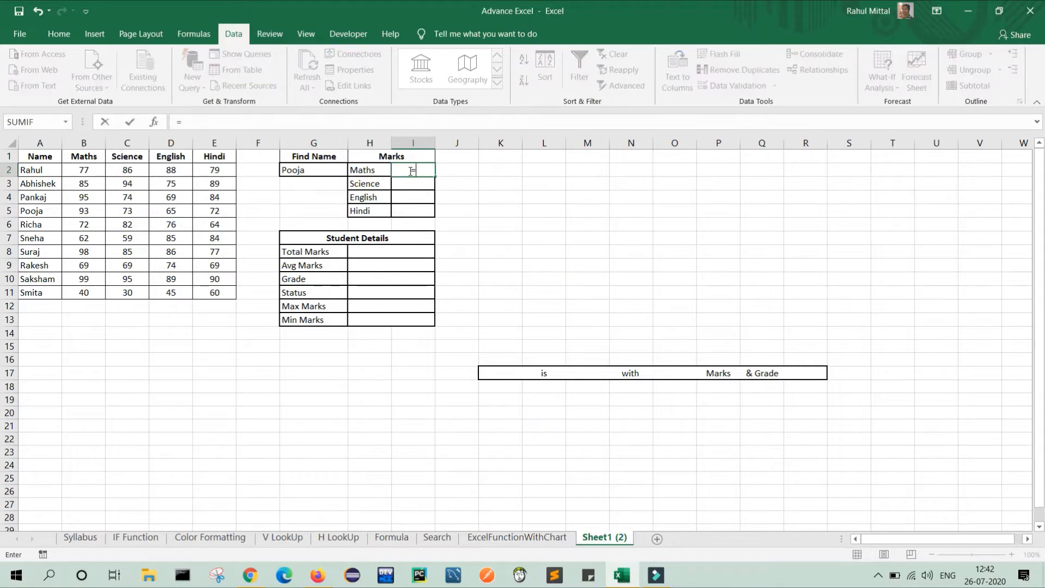
text(vl)
key(Tab)
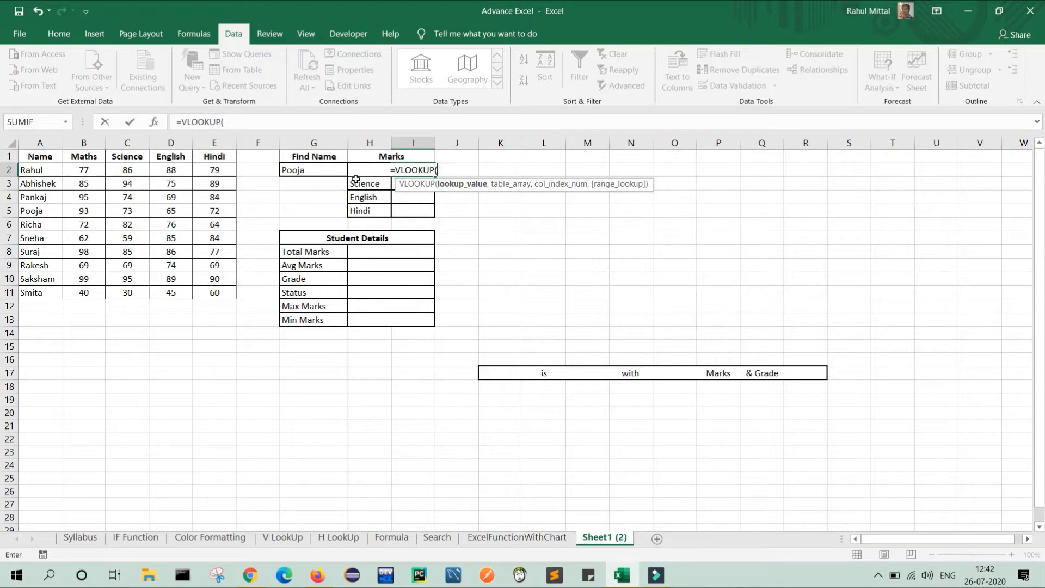
click(308, 169)
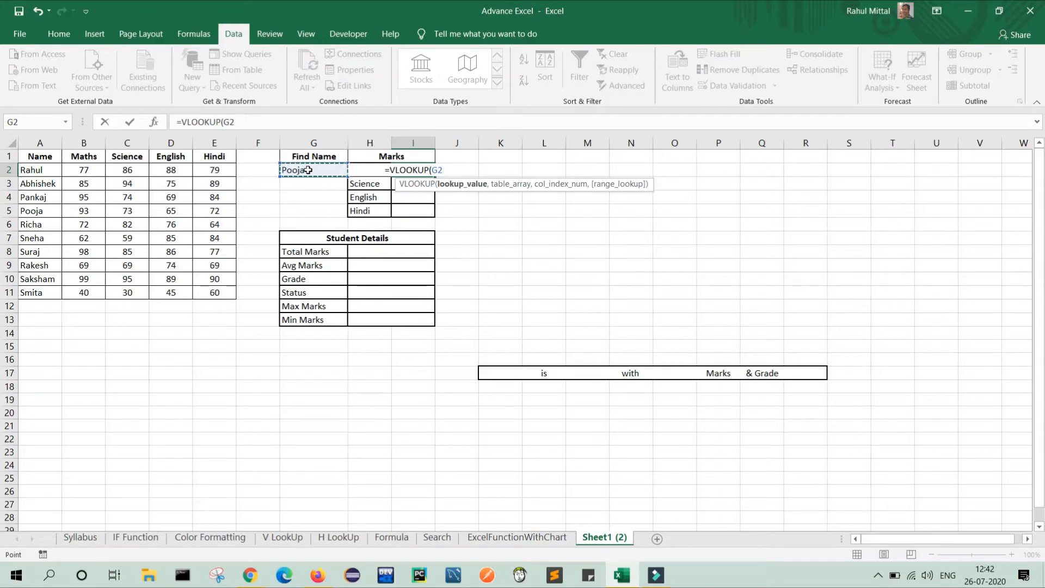
text(,)
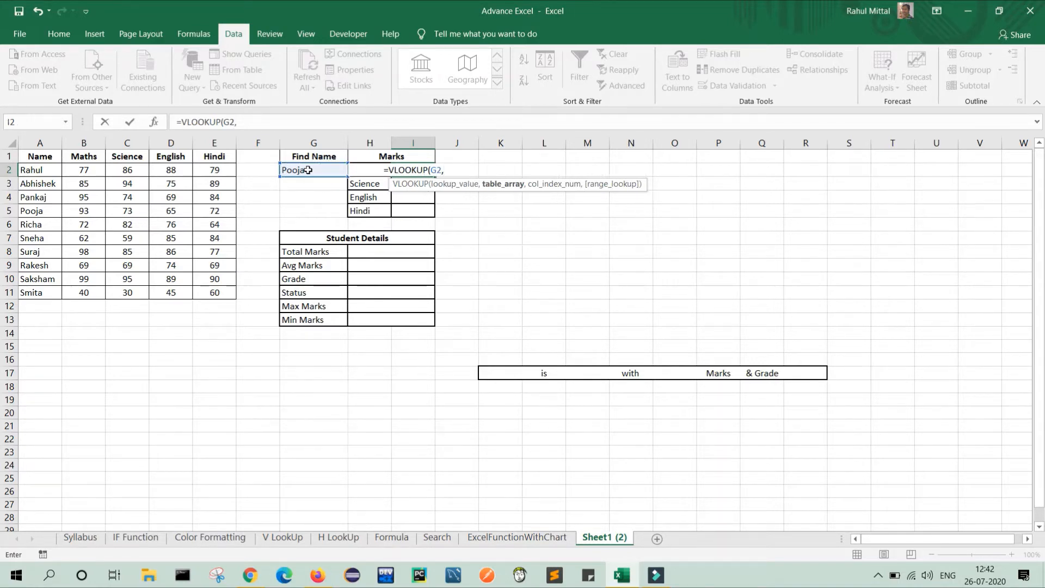
click(30, 156)
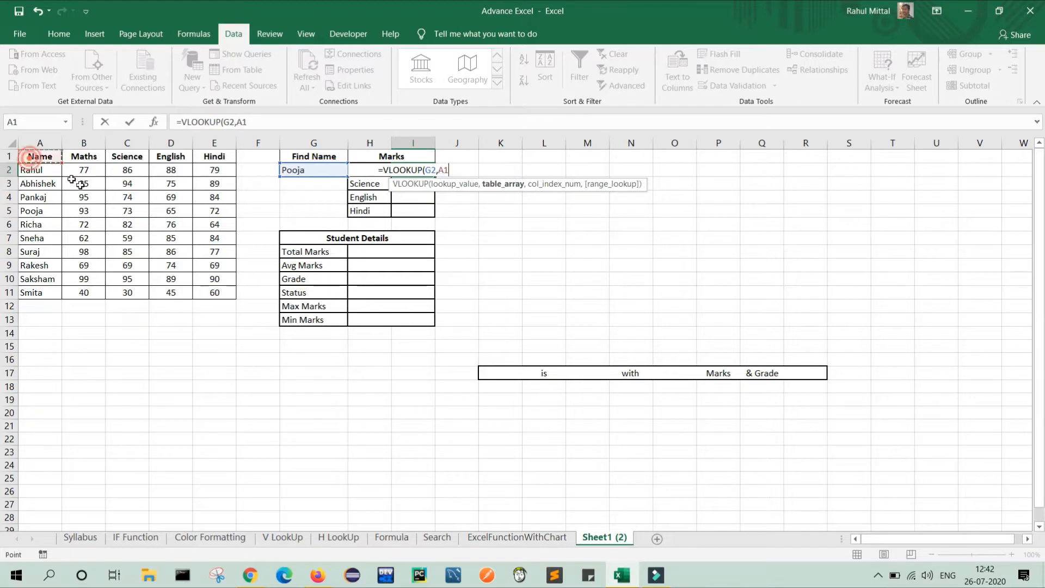
drag(80, 184, 216, 292)
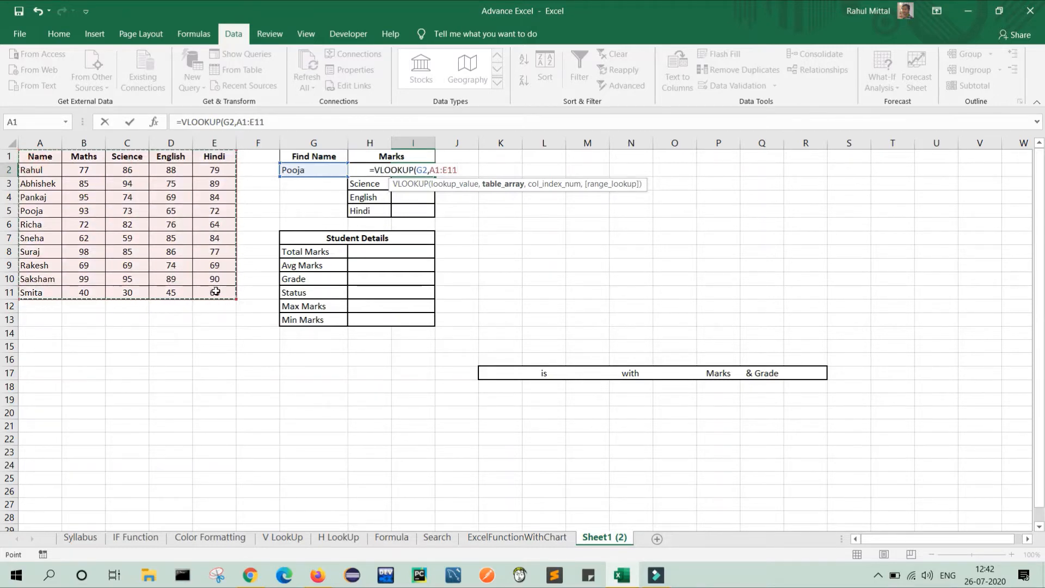
text(,)
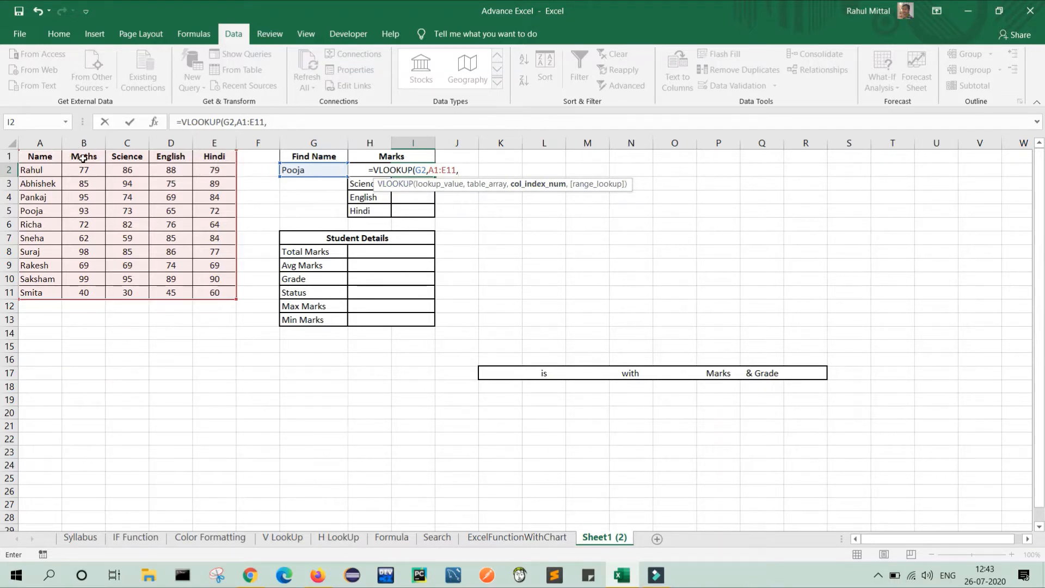
text(2)
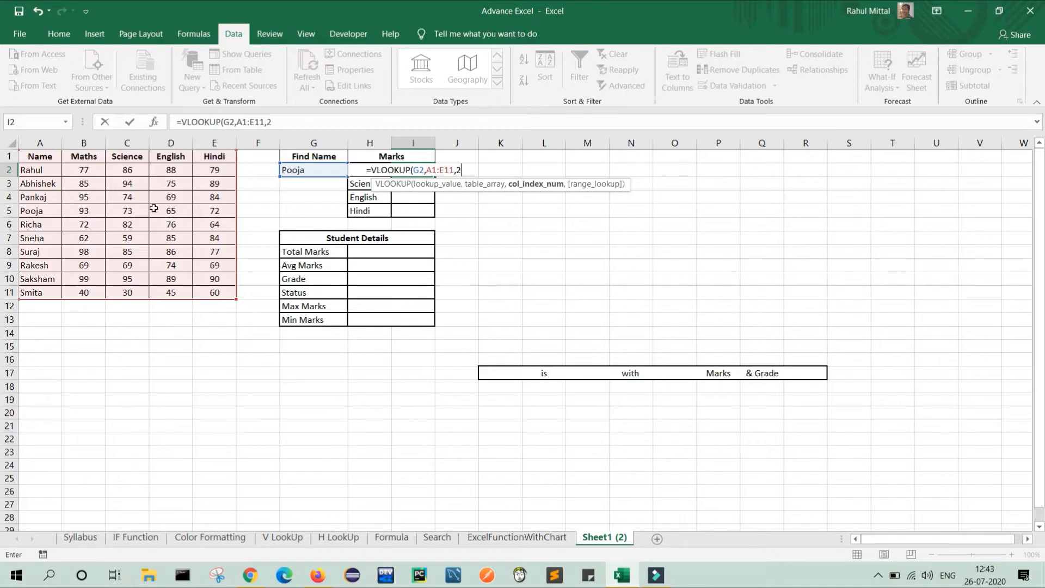
text(,0)
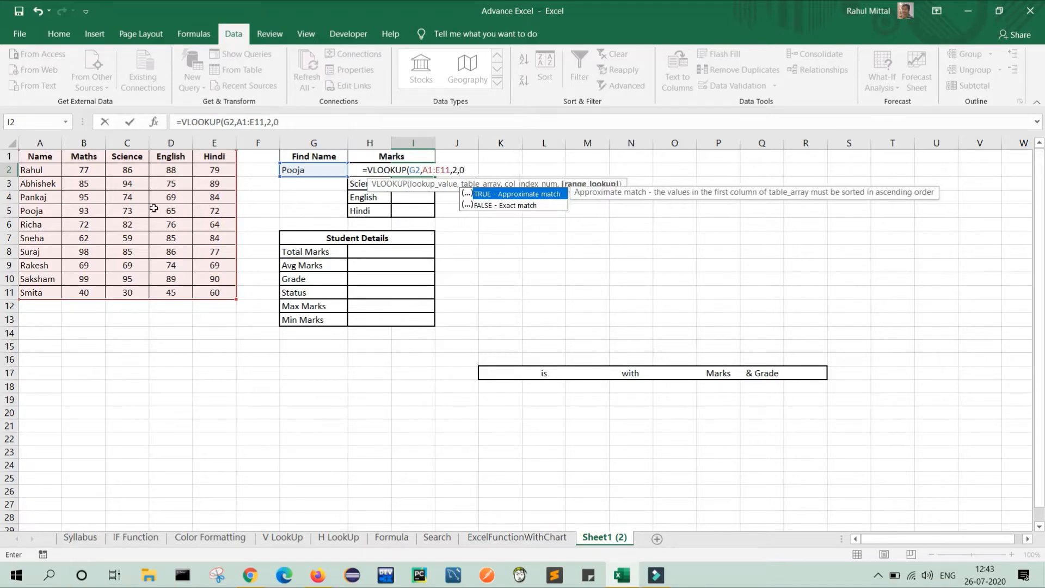
text())
key(Return)
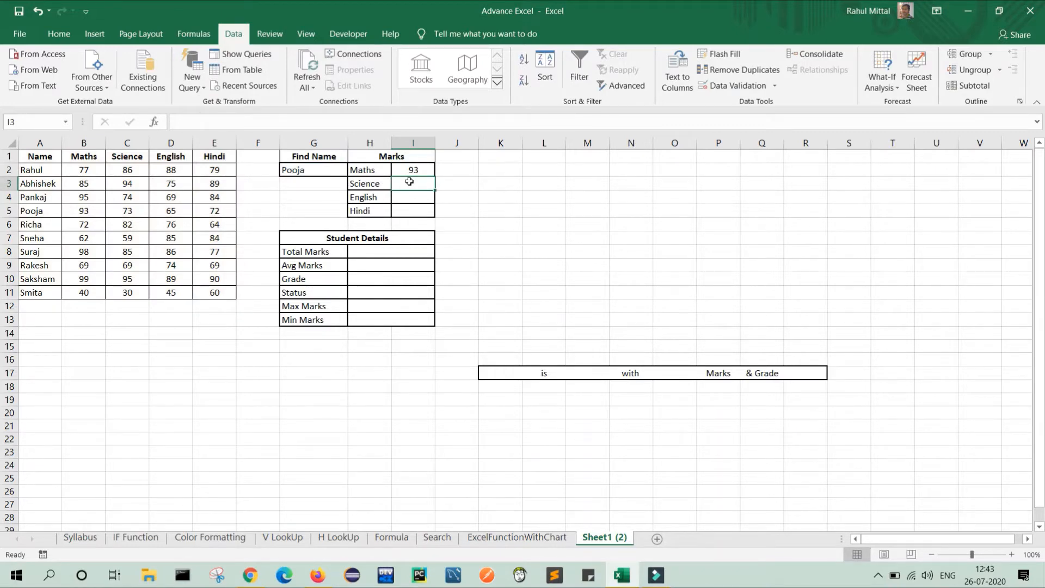
click(91, 214)
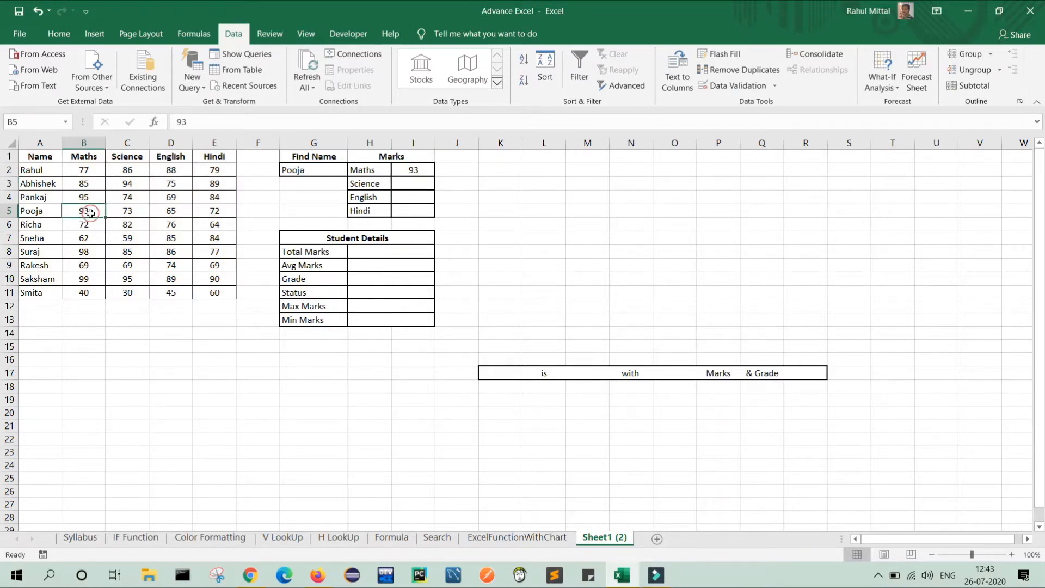
Step: Enter =VLOOKUP(G2,A1:E11,3,0) in I3 to look up the student's Science marks
click(412, 183)
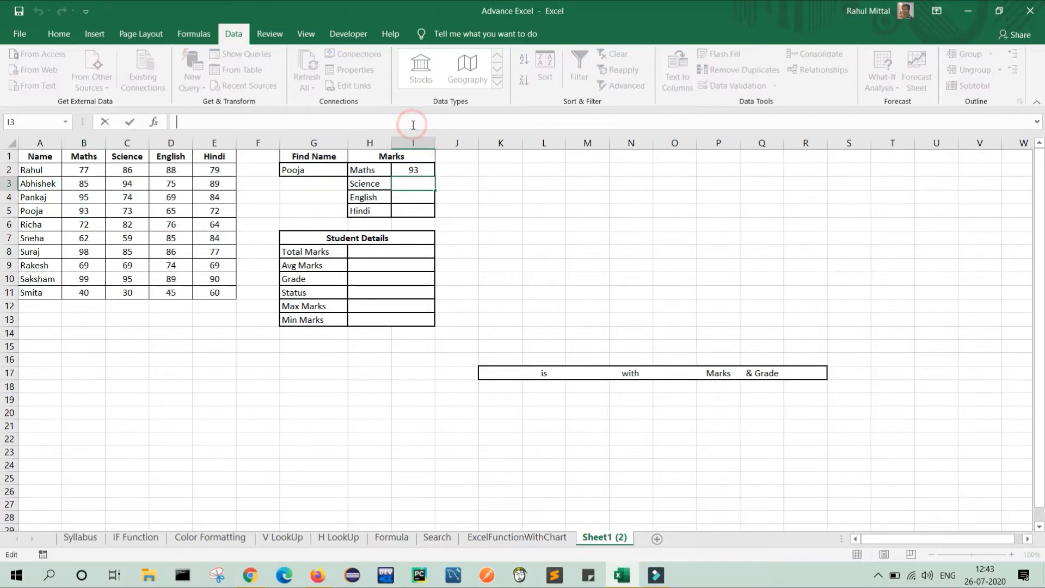
text(=vl)
key(Tab)
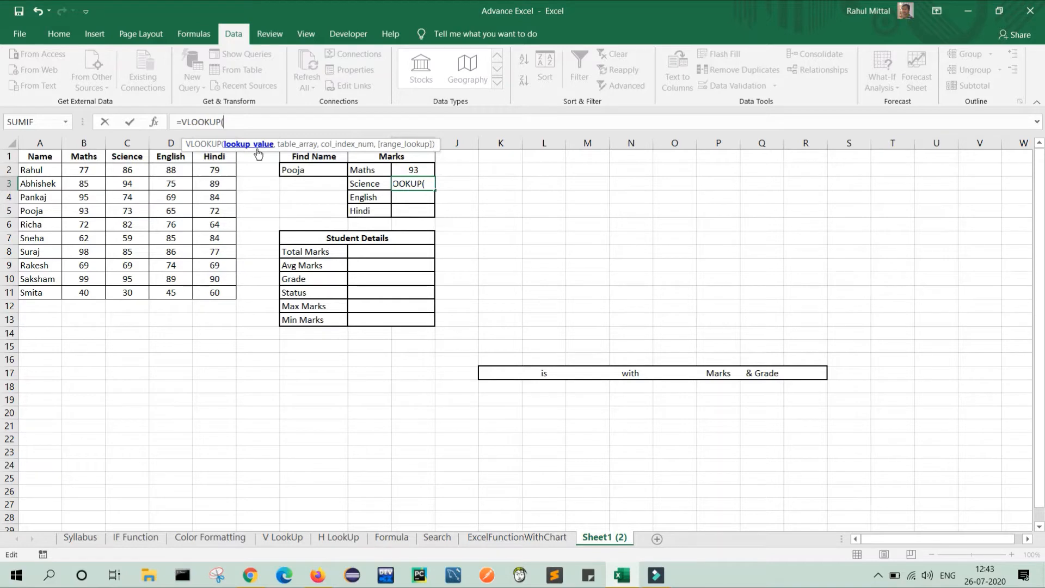
click(302, 170)
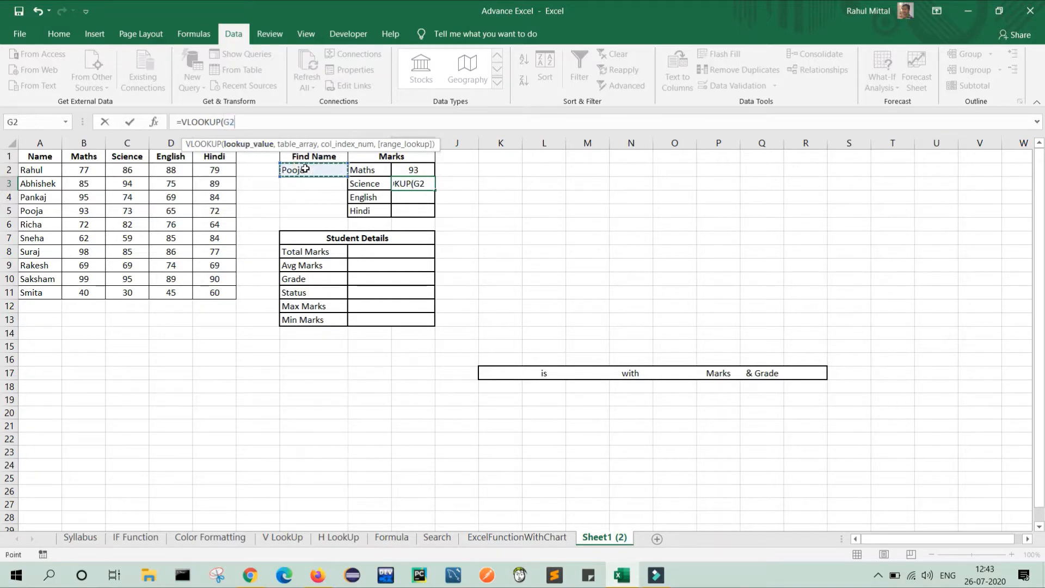
text(,)
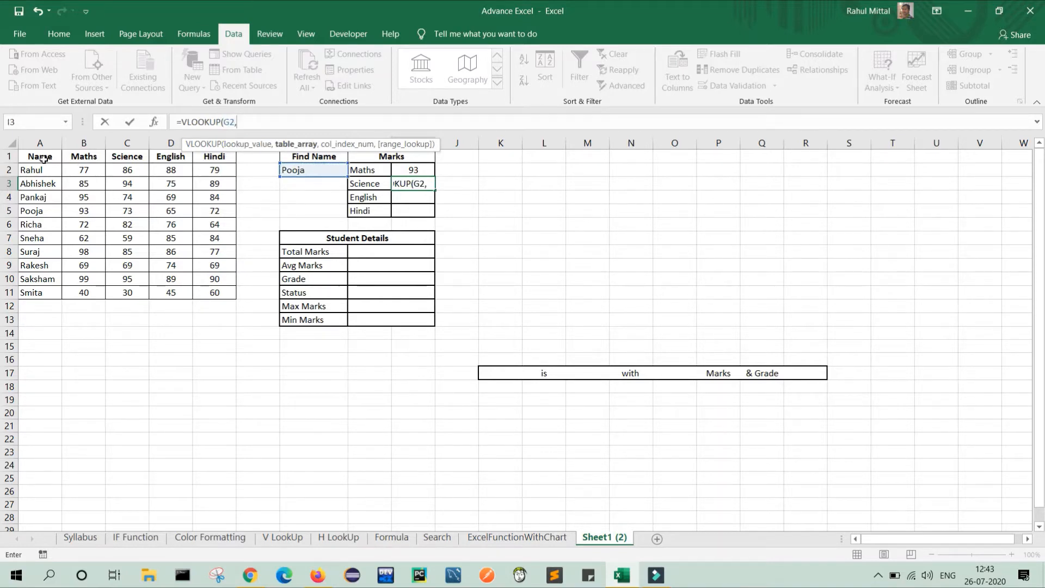
drag(35, 156, 214, 292)
text(,)
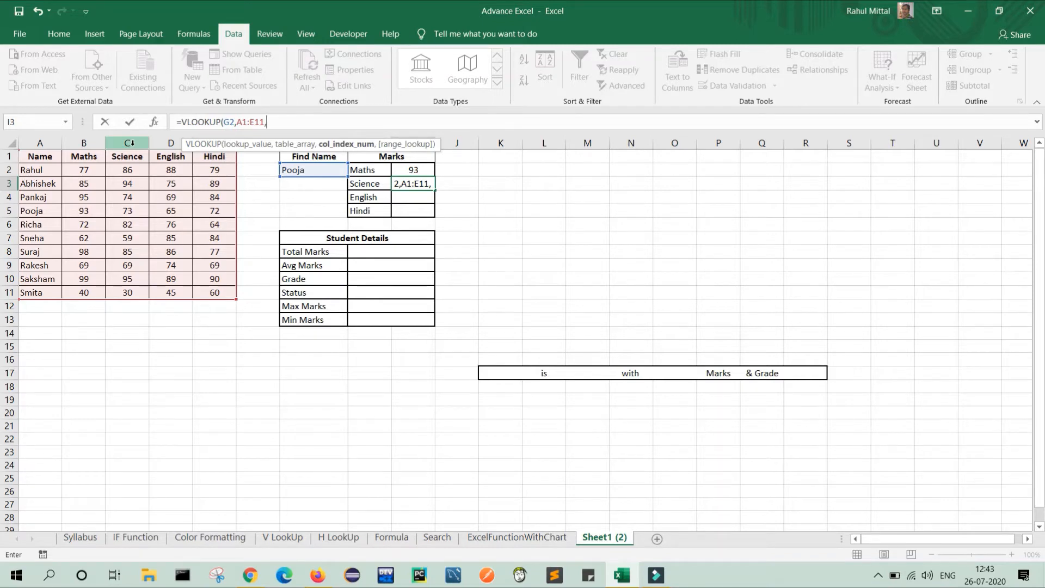
text(3,0)
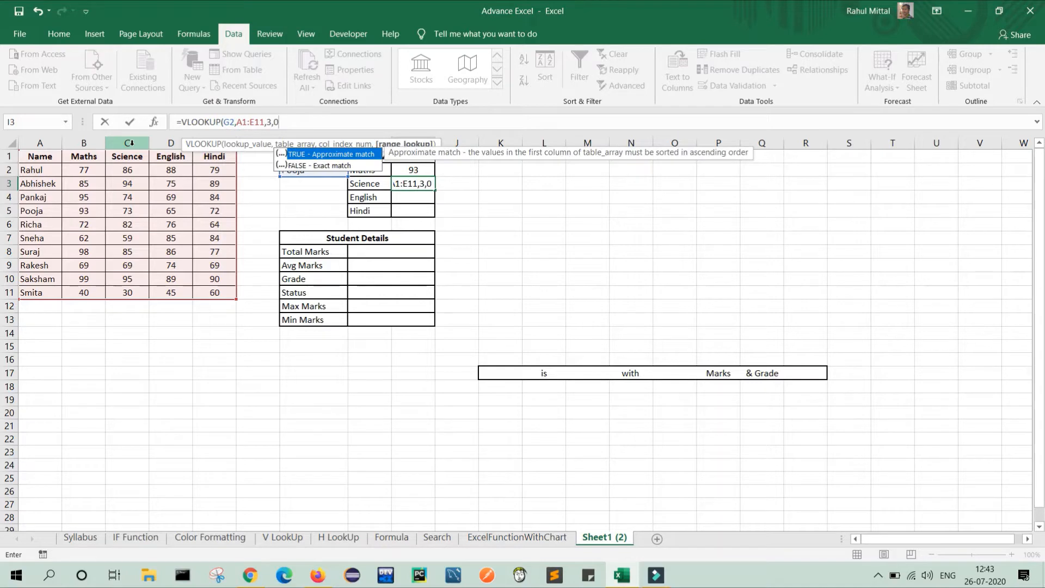
text())
key(Return)
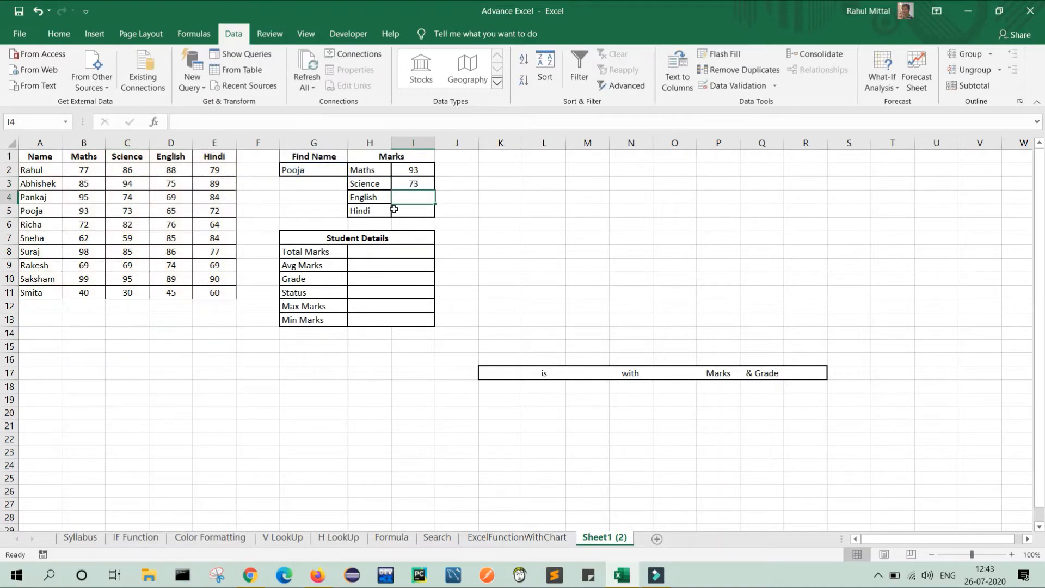
Step: Enter =VLOOKUP(G2,A1:E11,4,0) in I4 to look up the student's English marks
text(=)
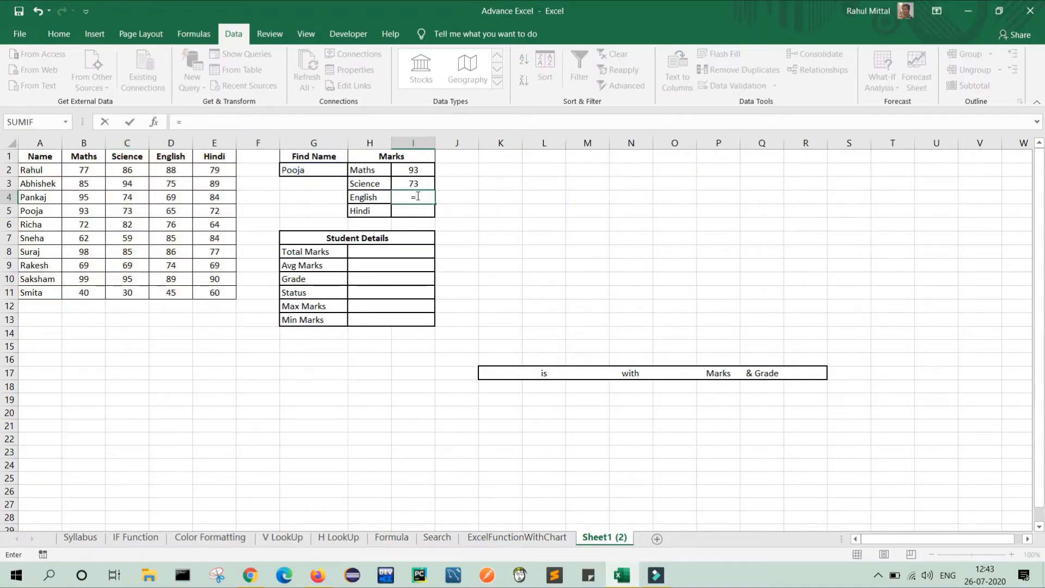
text(vl)
key(Tab)
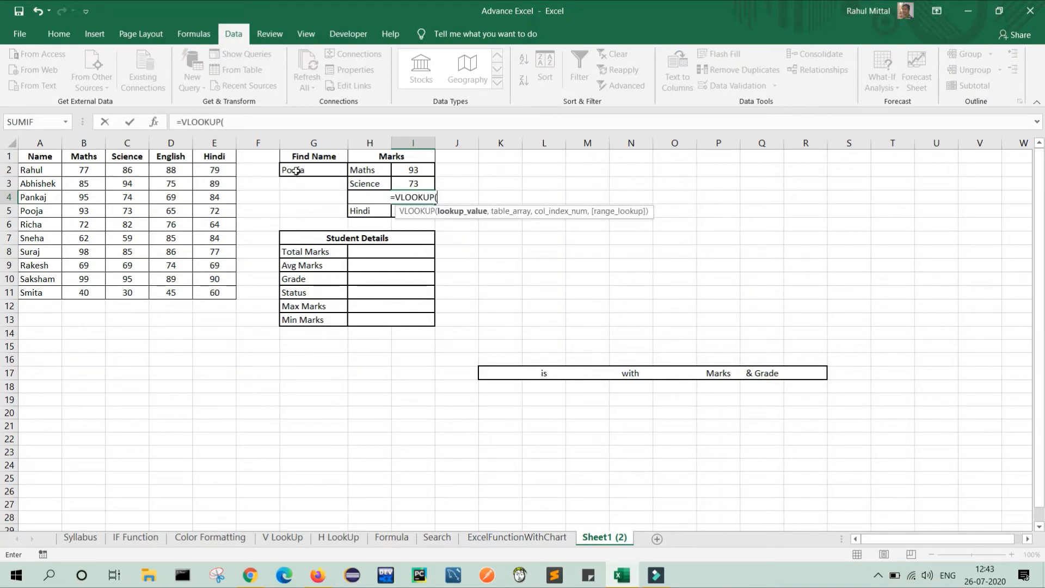
click(298, 170)
text(,)
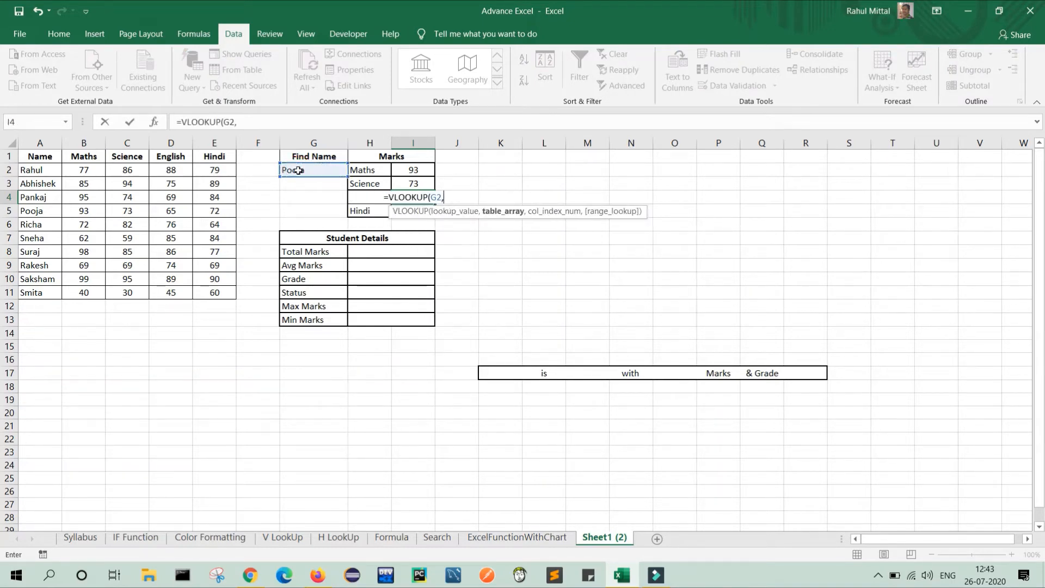
drag(44, 158, 213, 292)
text(,)
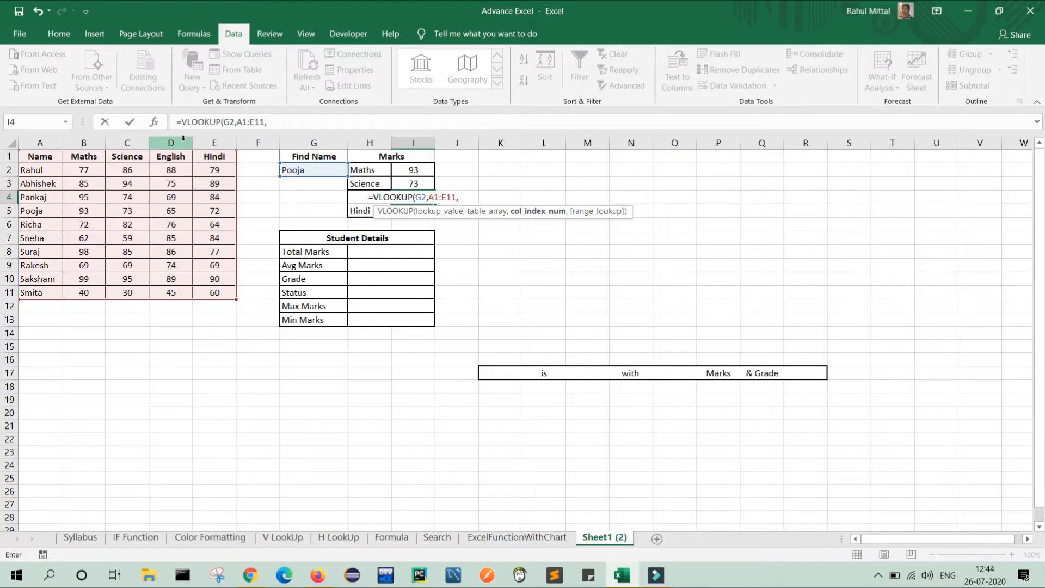
text(4)
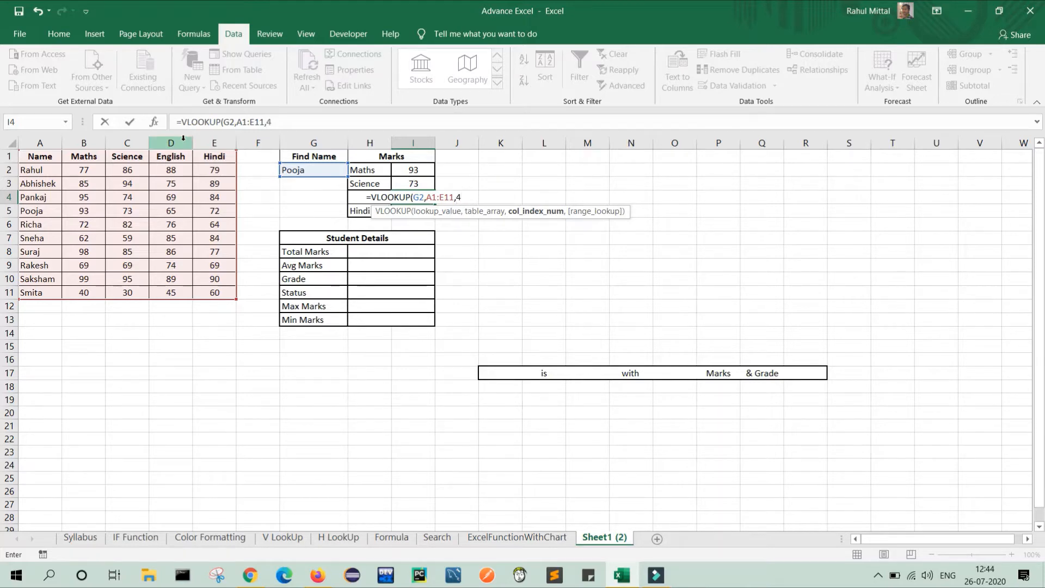
text(,0))
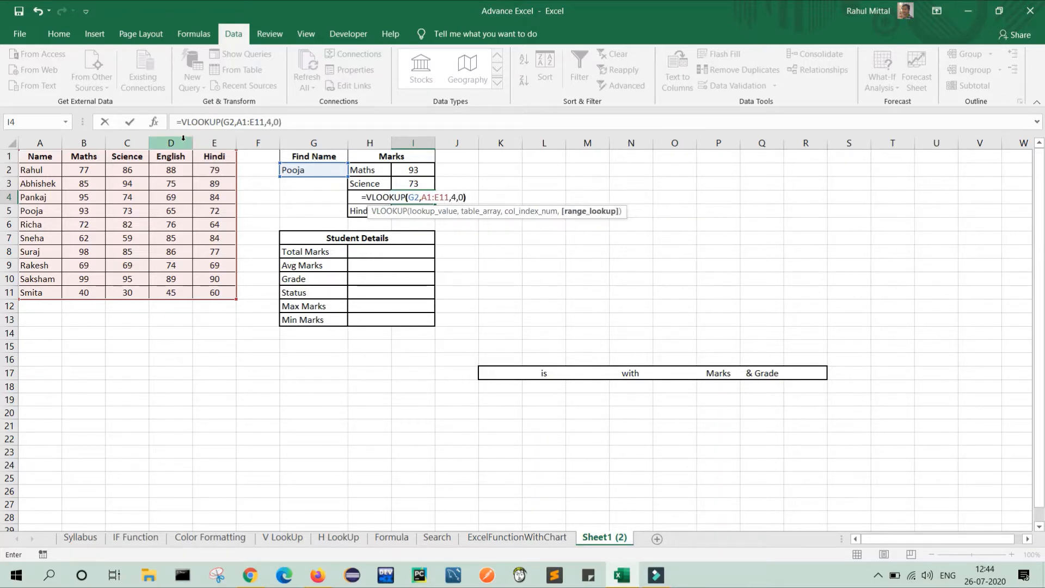
key(Return)
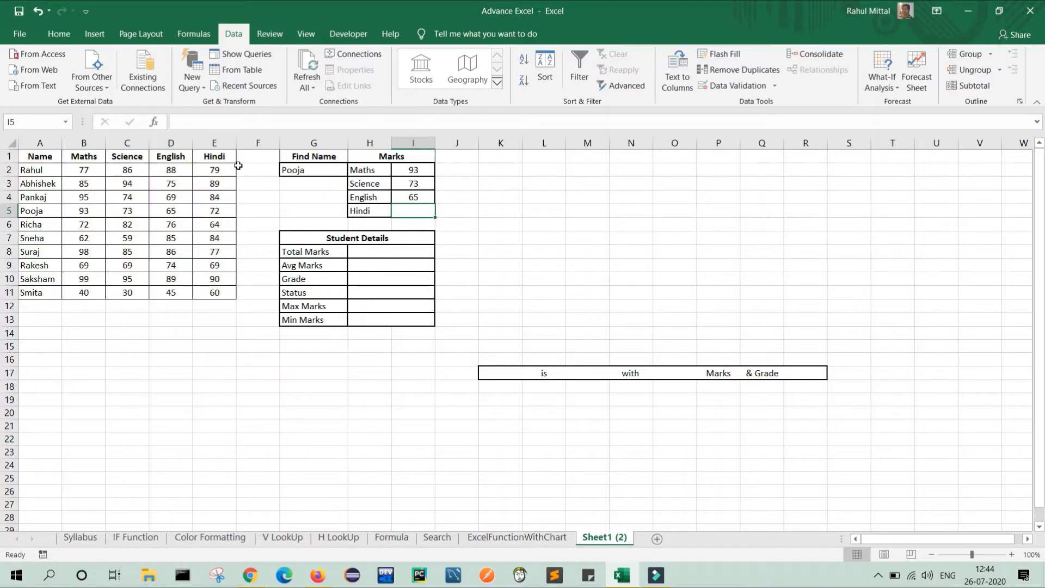
Step: Enter =VLOOKUP(G2,A1:E11,5,0) in I5 to look up the student's Hindi marks
text(=VLOOKUP()
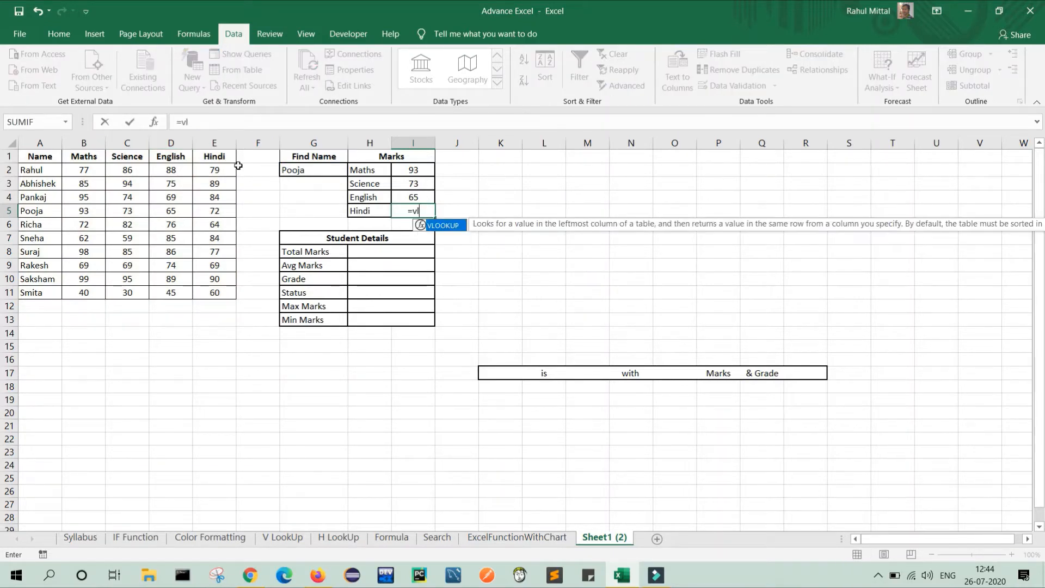
click(304, 171)
text(,)
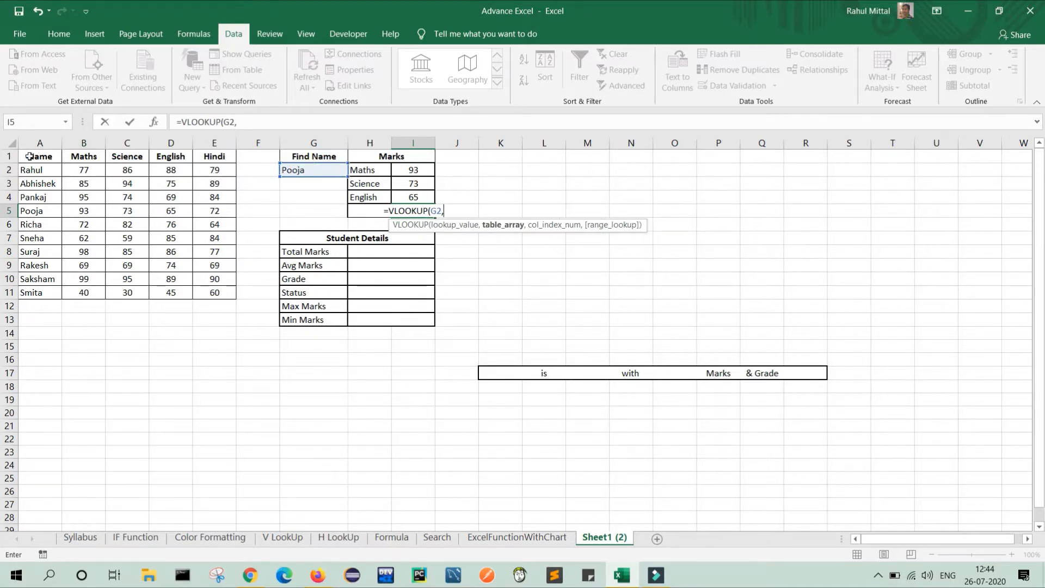
drag(29, 156, 222, 292)
text(,)
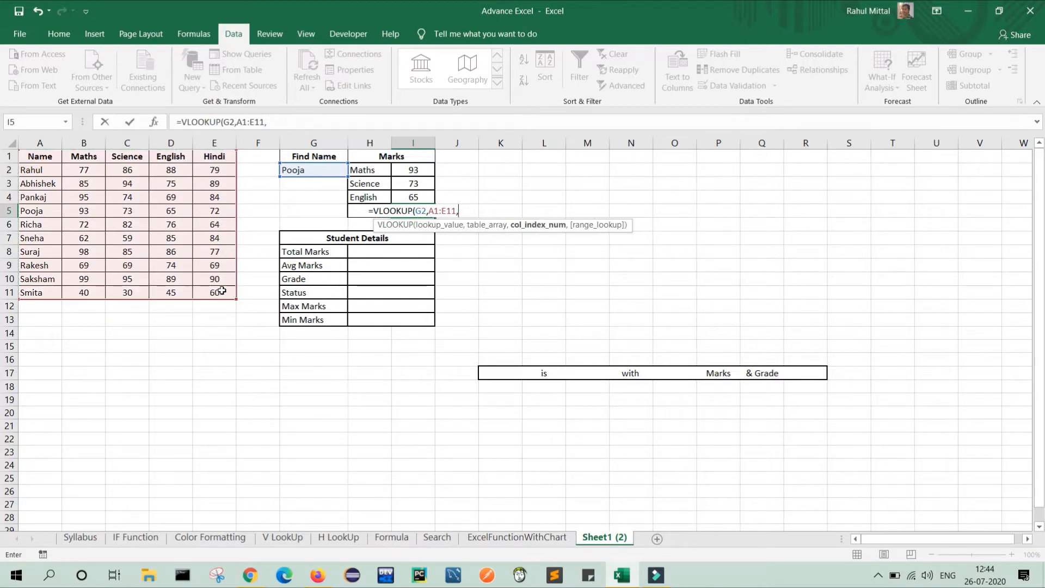
text(5)
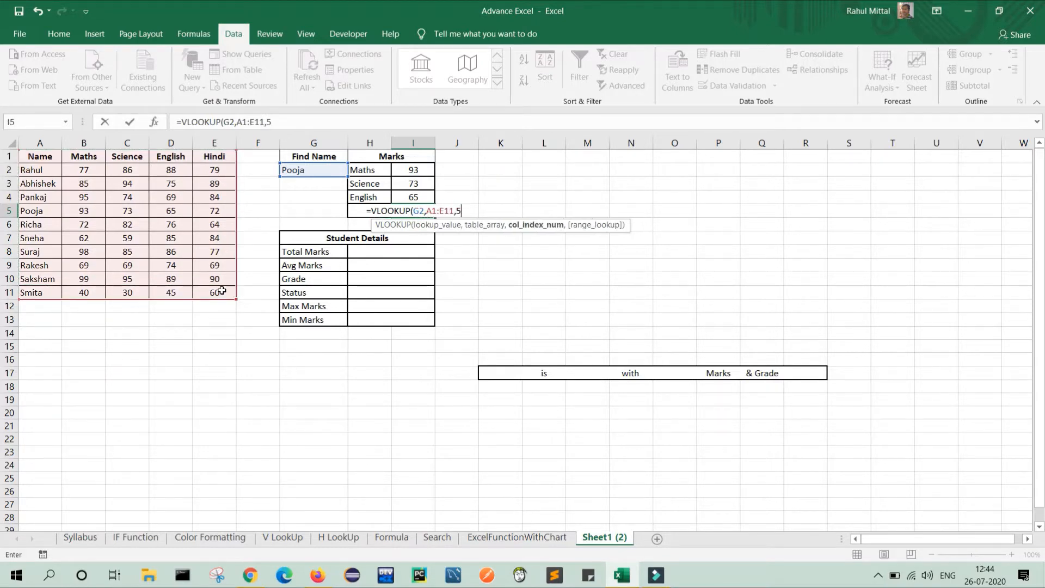
text(,0)
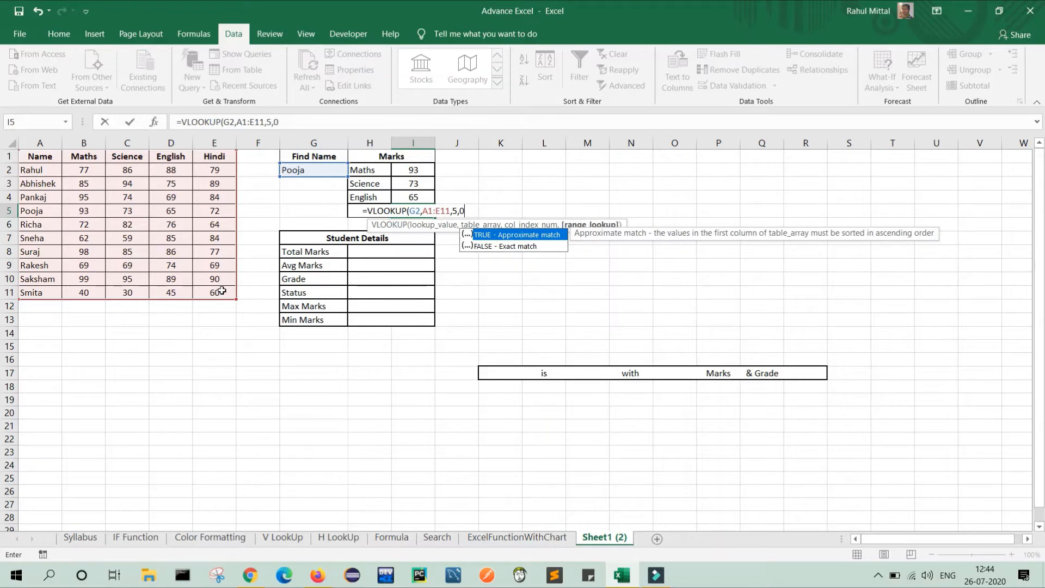
text())
key(Return)
click(593, 211)
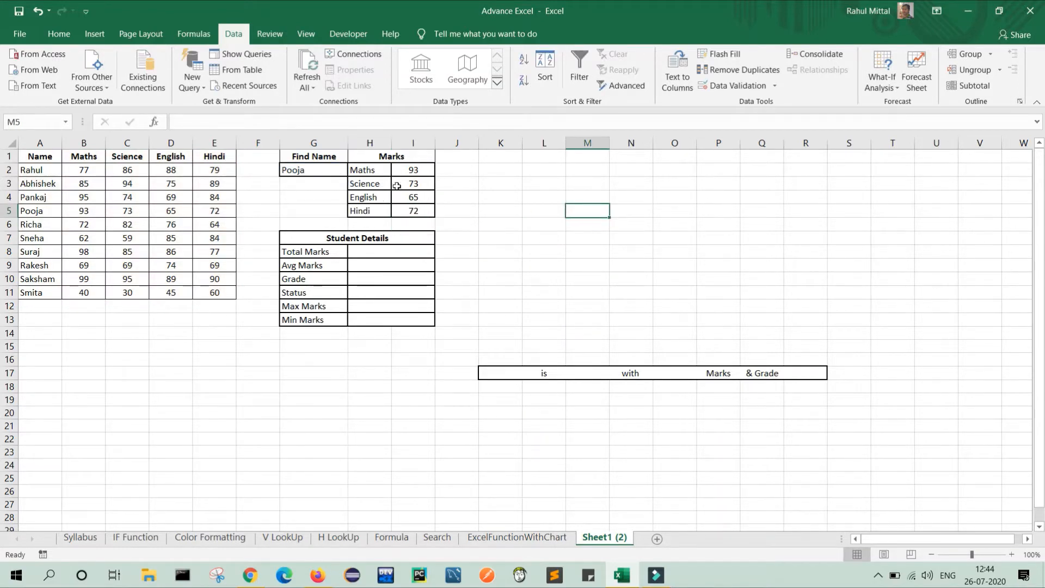
Step: Compare the student's source marks in B5:E5 with the looked-up marks in I2:I5
click(86, 211)
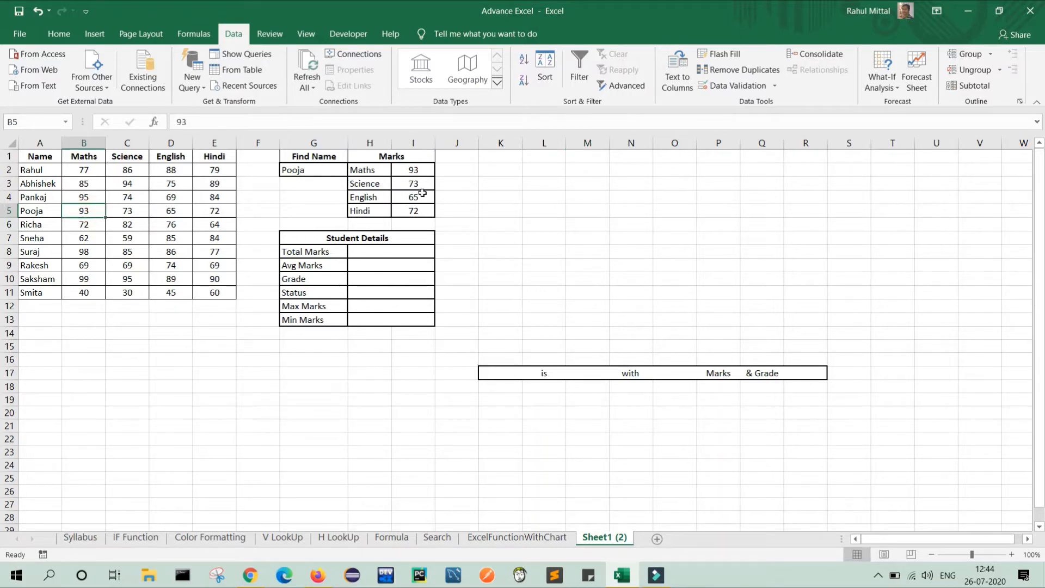
click(145, 212)
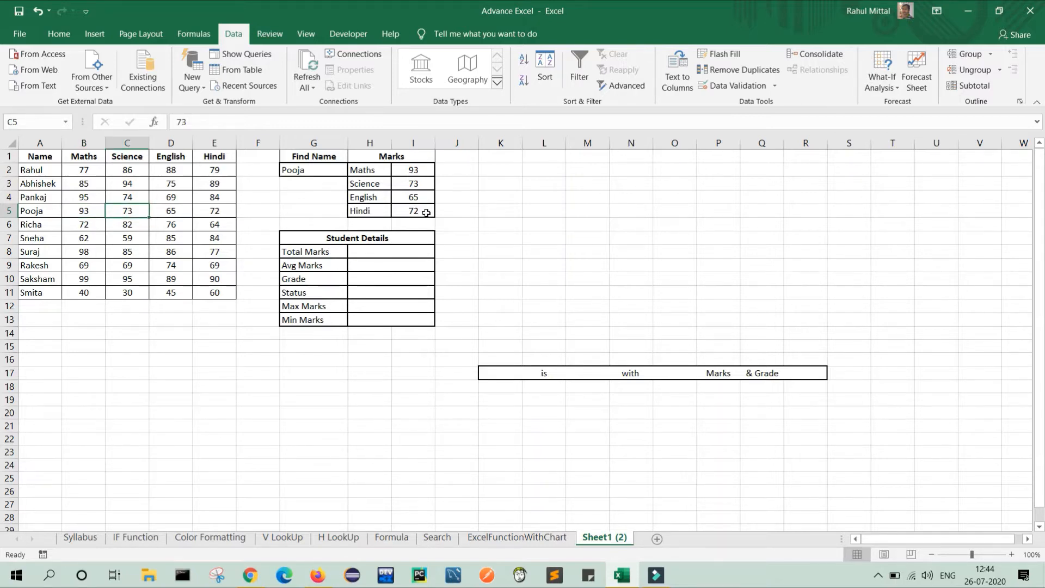
click(176, 214)
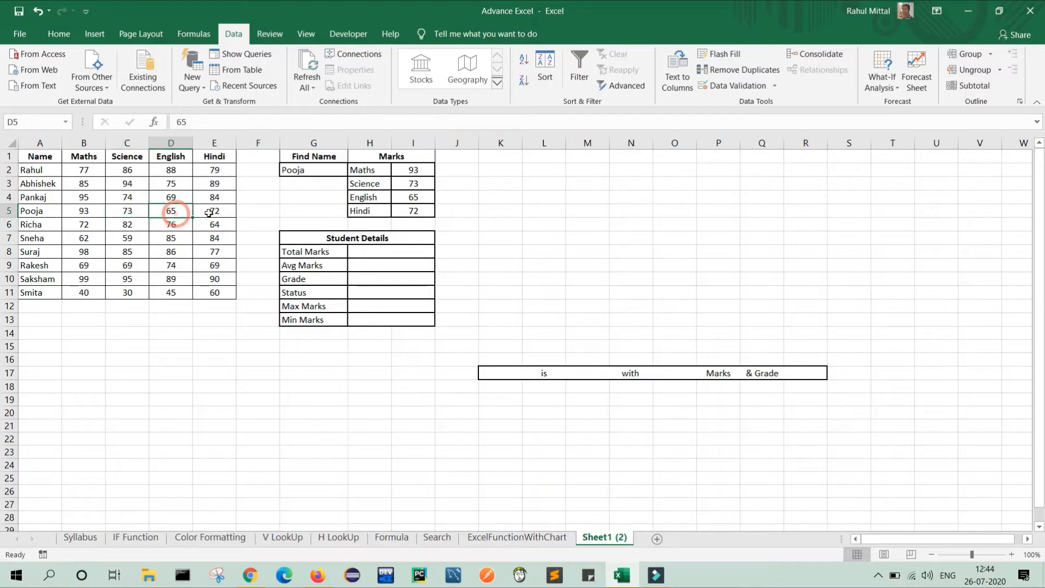
click(216, 213)
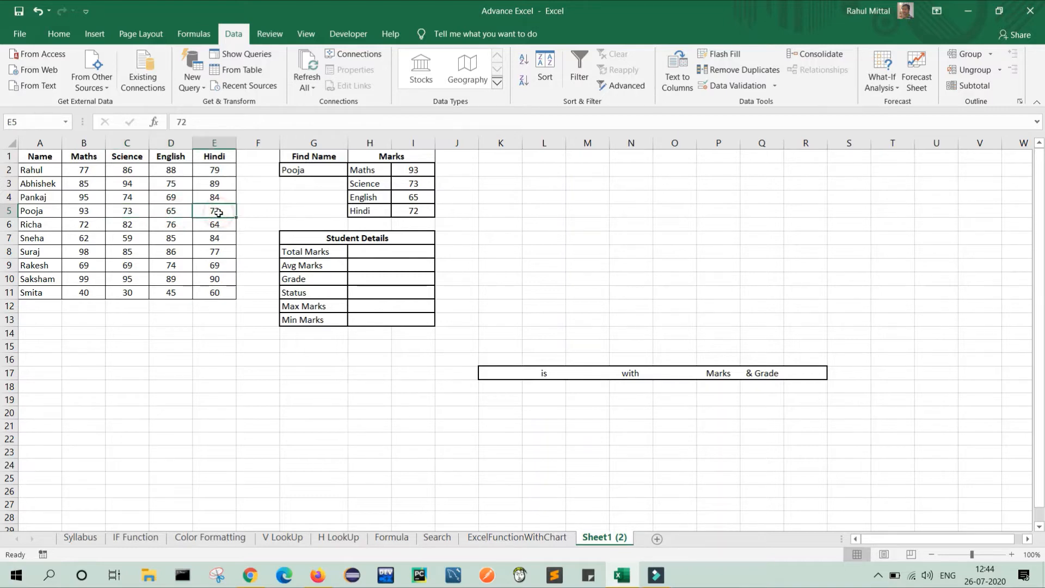
Step: Choose the student name listed in A7 from the in-cell list of the Find Name cell G2
click(320, 170)
click(354, 171)
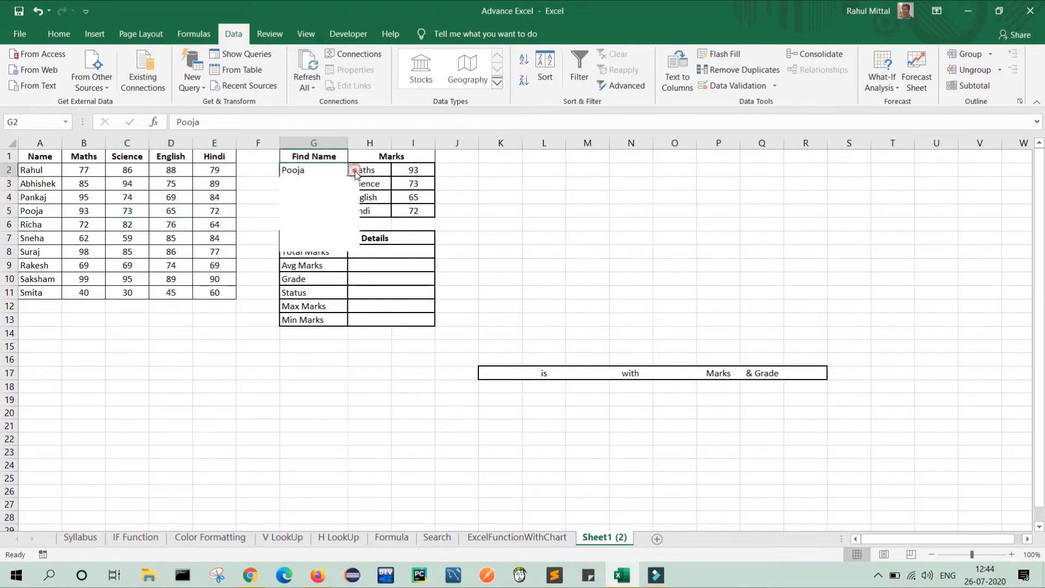
click(298, 202)
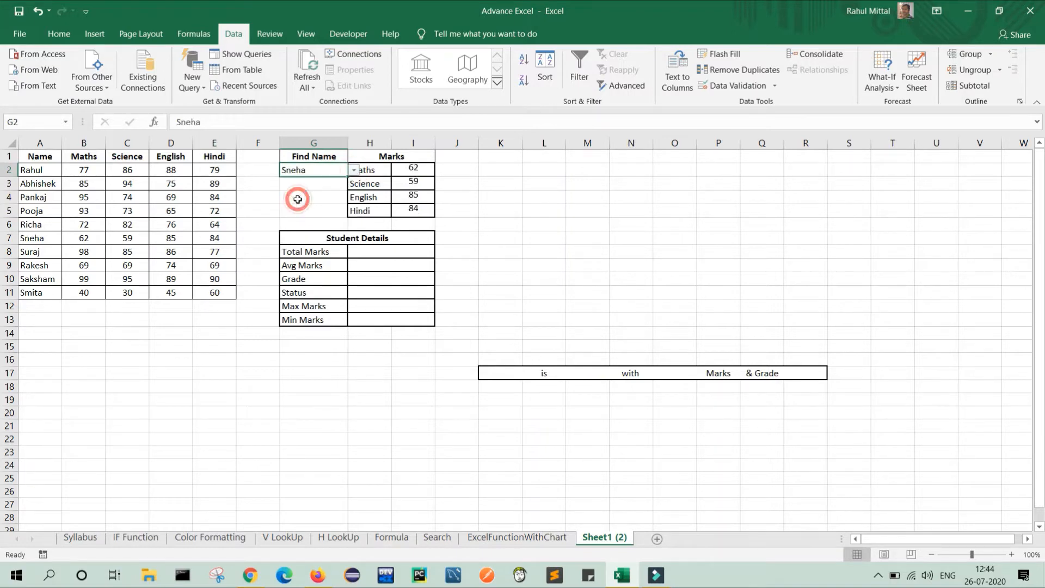
click(499, 203)
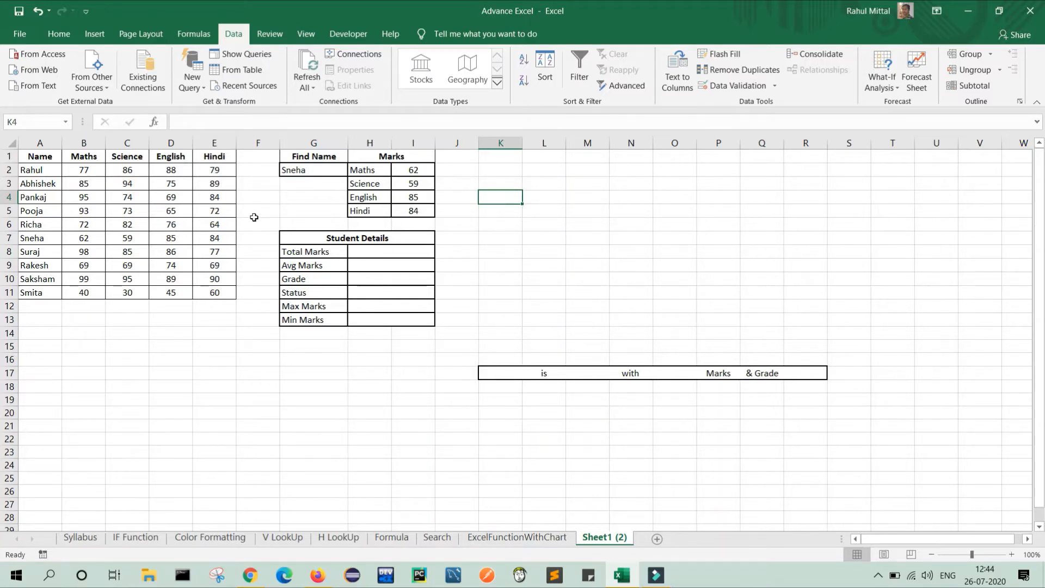
Step: Enter =SUM(I2:I5) in H8 to calculate the Total Marks
click(400, 256)
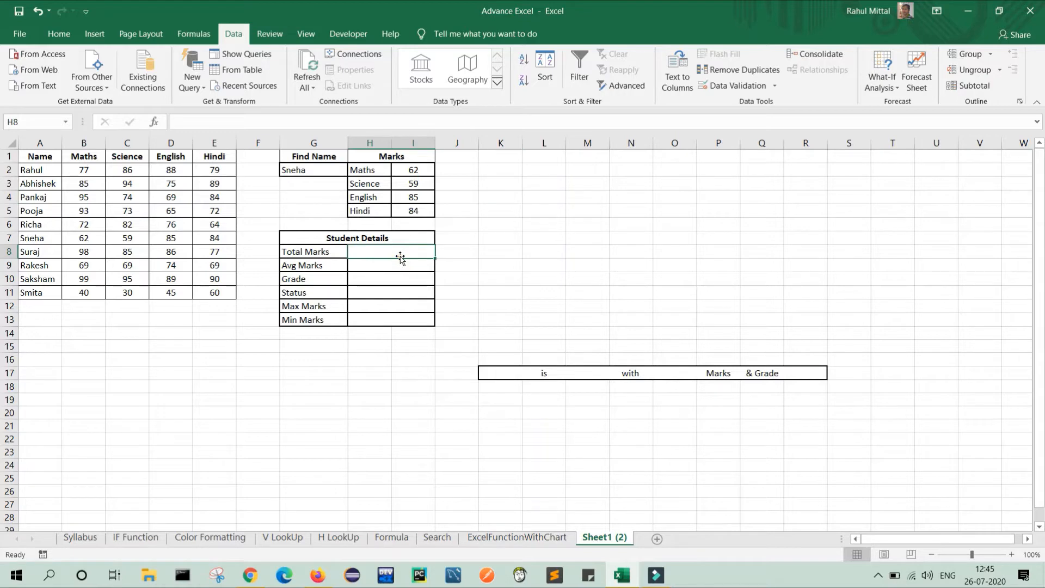
text(=)
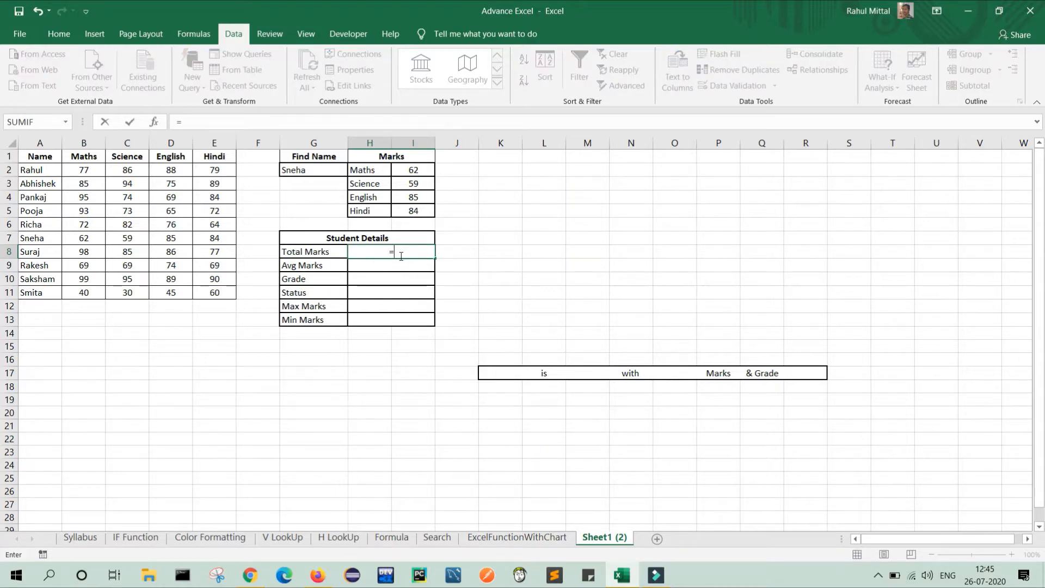
text(su)
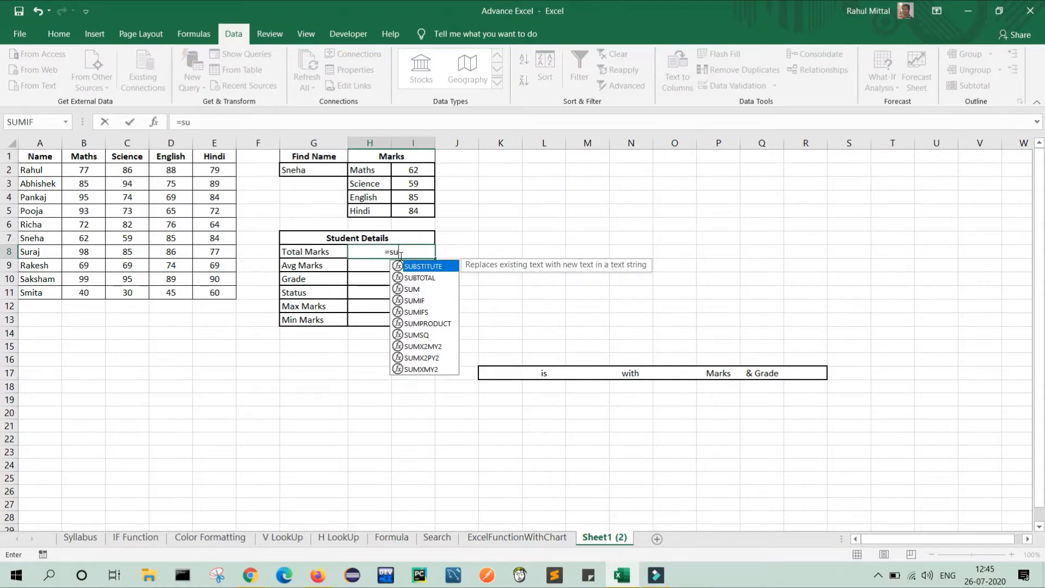
text(m)
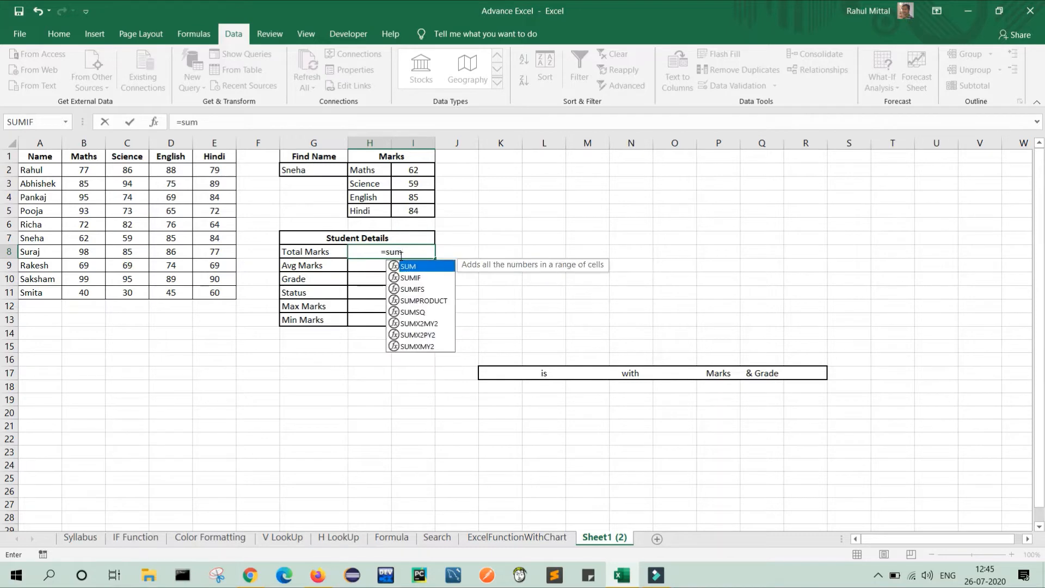
key(Tab)
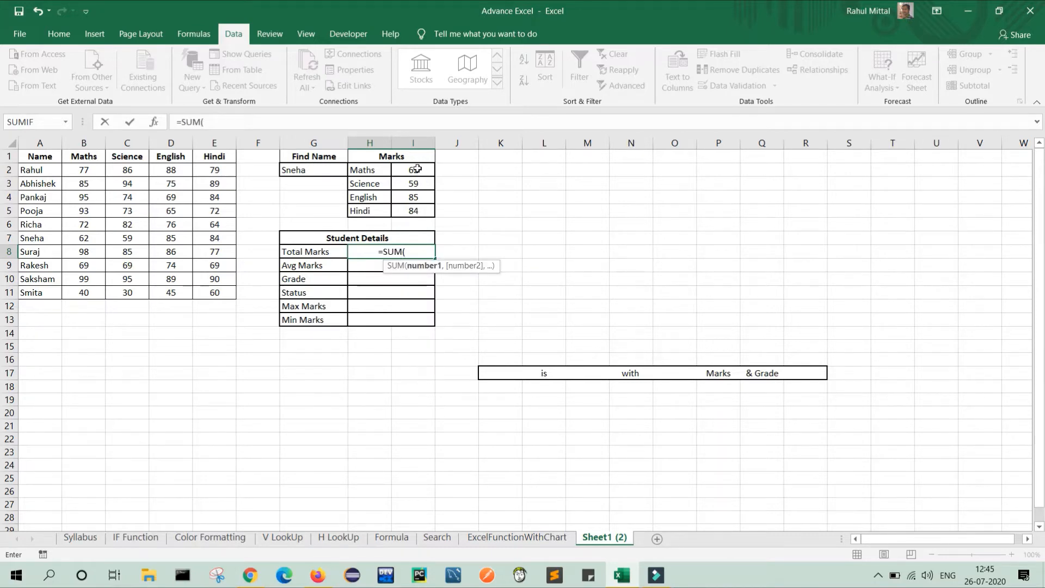
drag(417, 170, 414, 211)
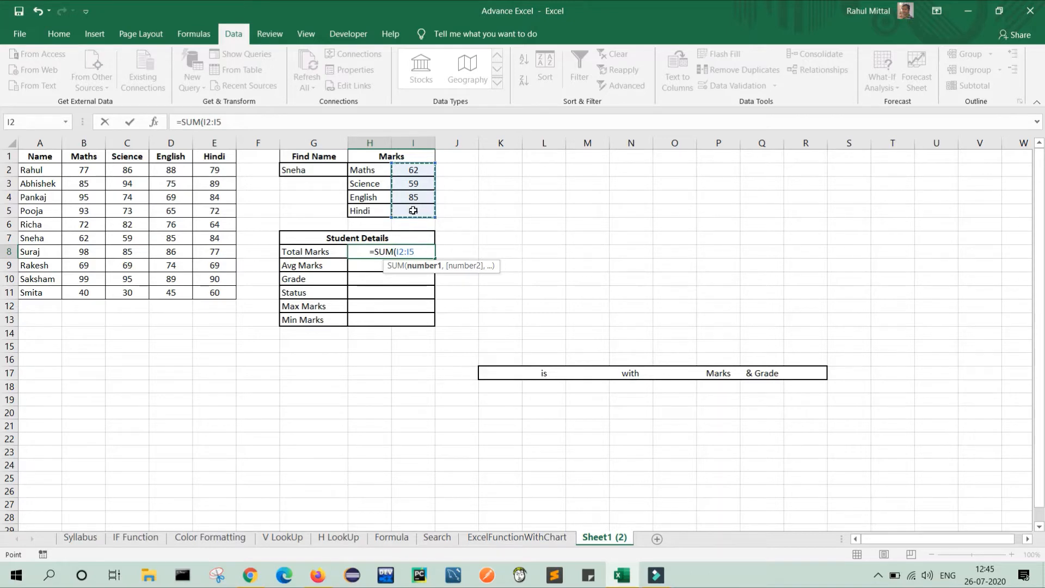
text())
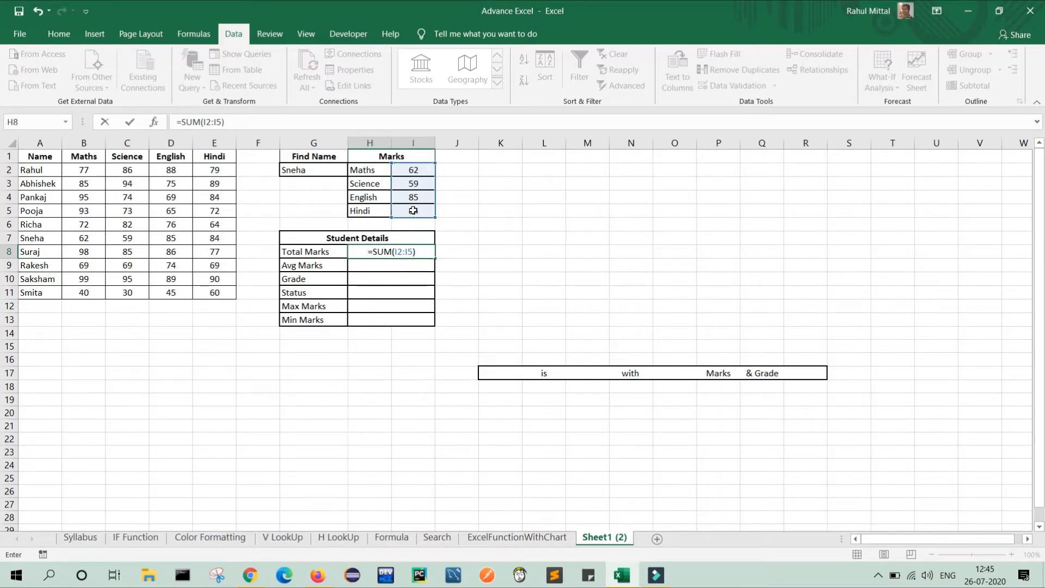
key(Return)
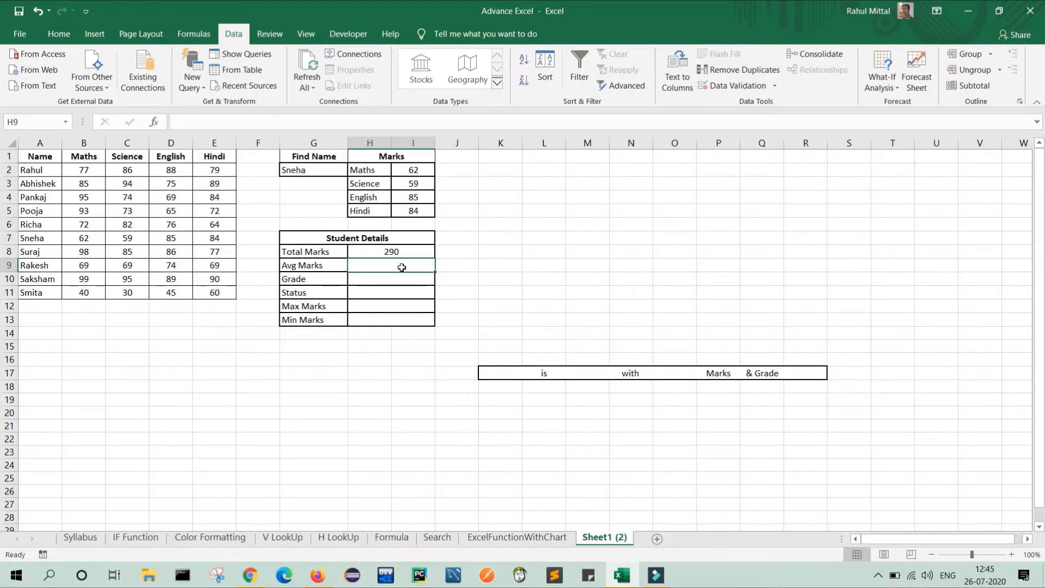
text(=)
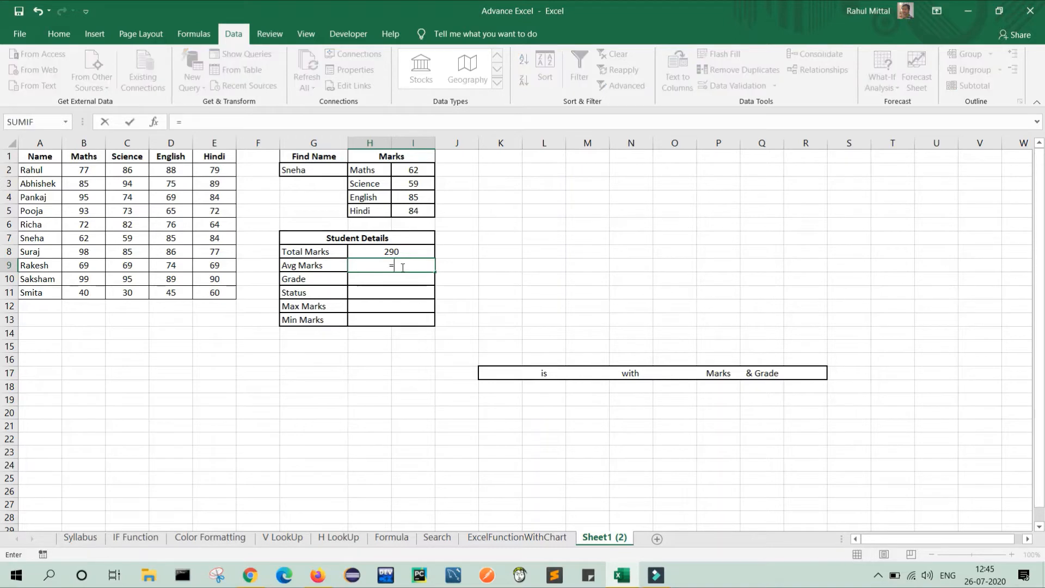
text(av)
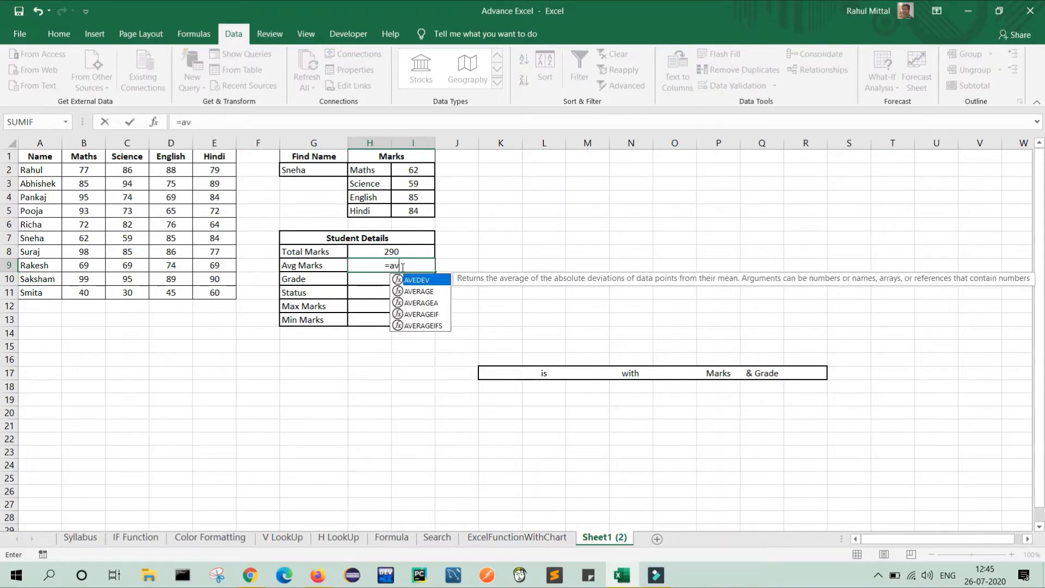
key(Down)
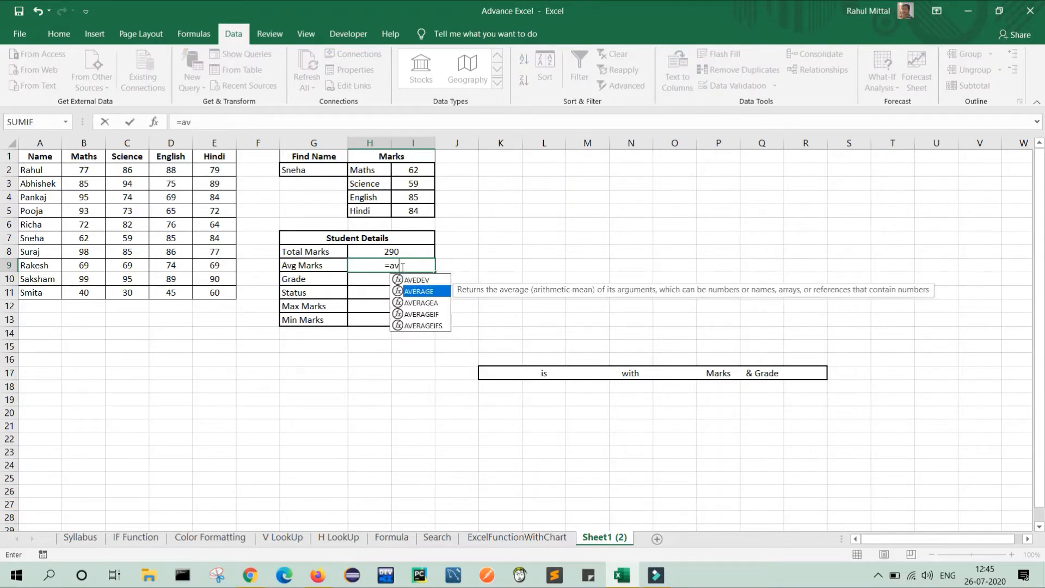
key(Return)
click(402, 266)
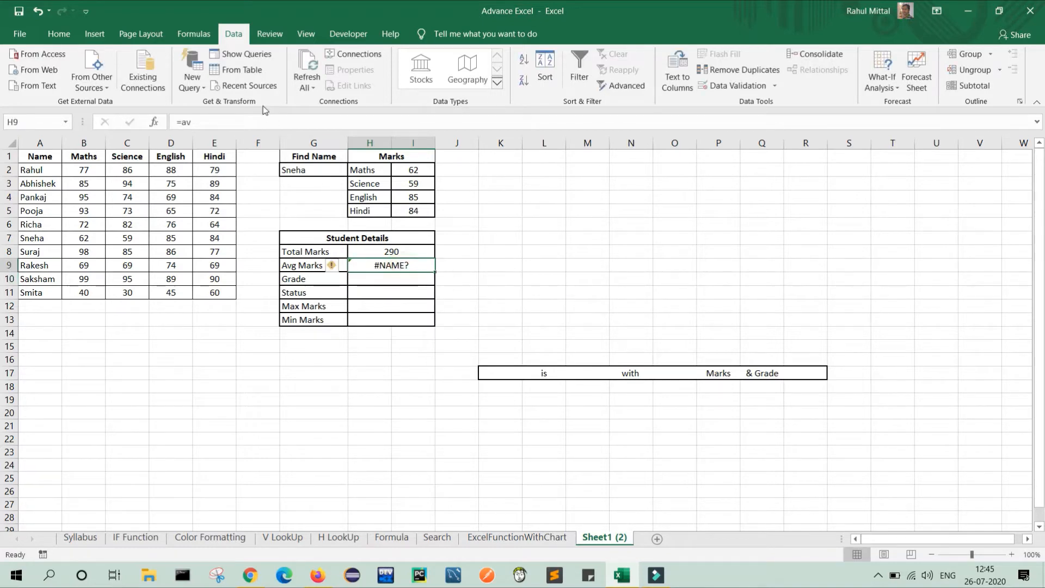
key(BackSpace)
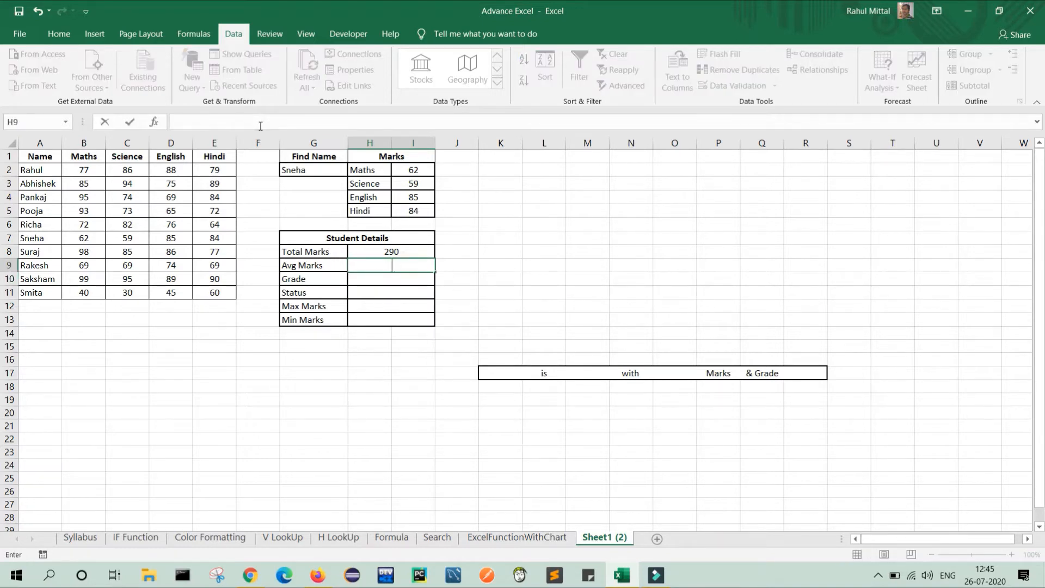
Step: Enter =AVERAGE(I2:I5) in H9 to calculate the Avg Marks
text(=av)
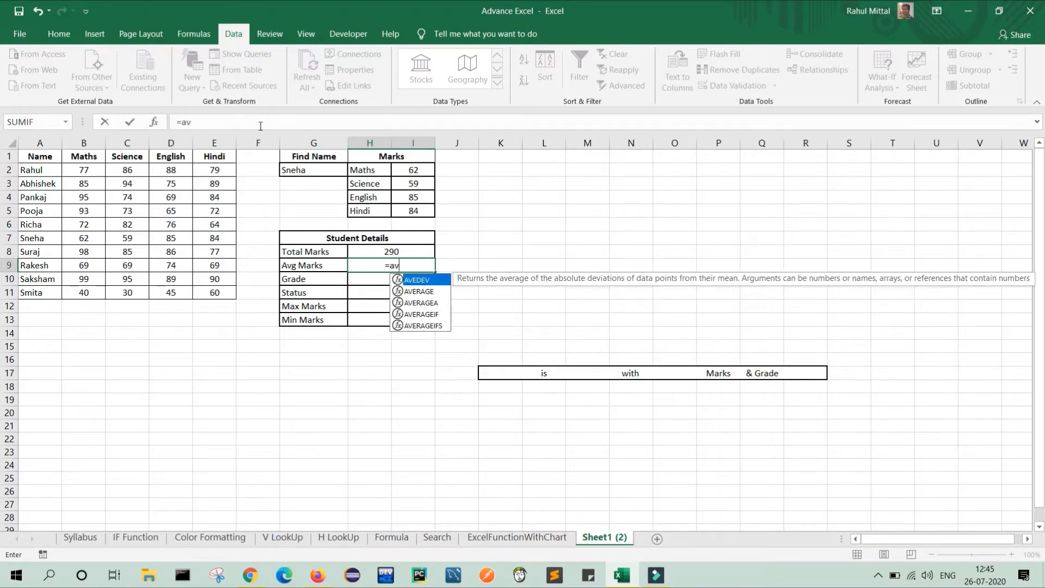
key(Down)
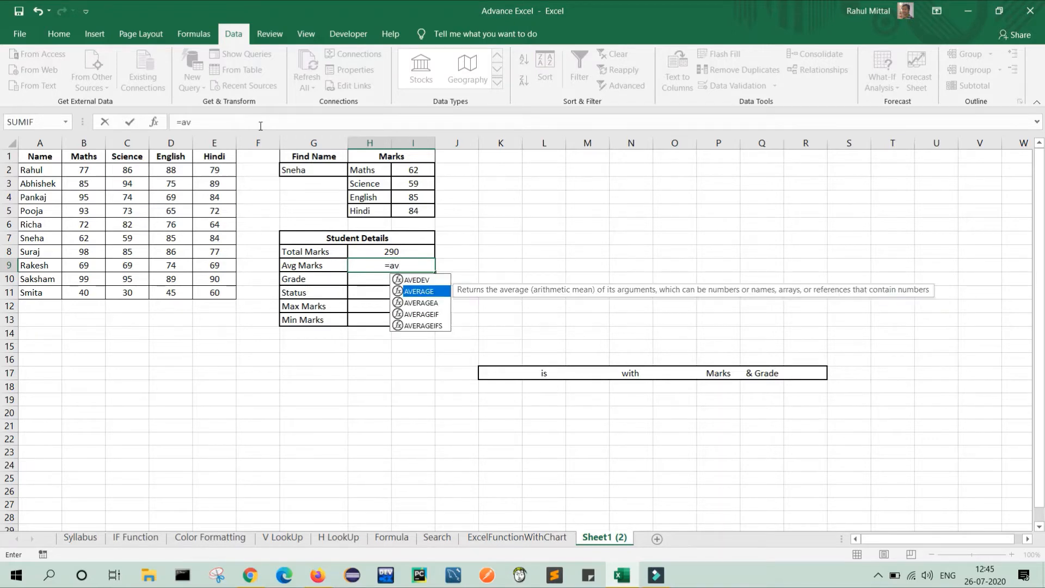
key(Tab)
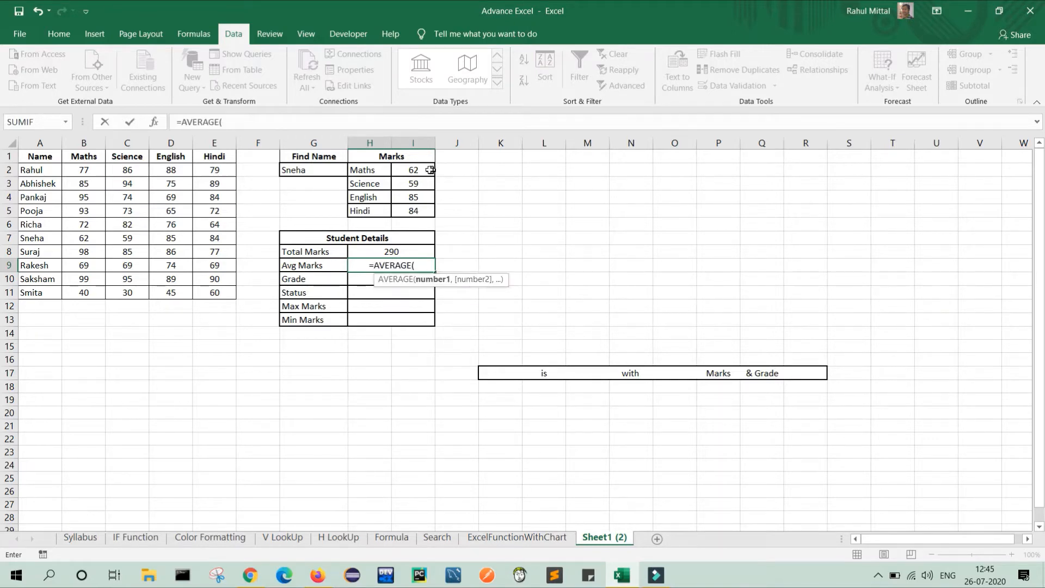
drag(419, 170, 417, 211)
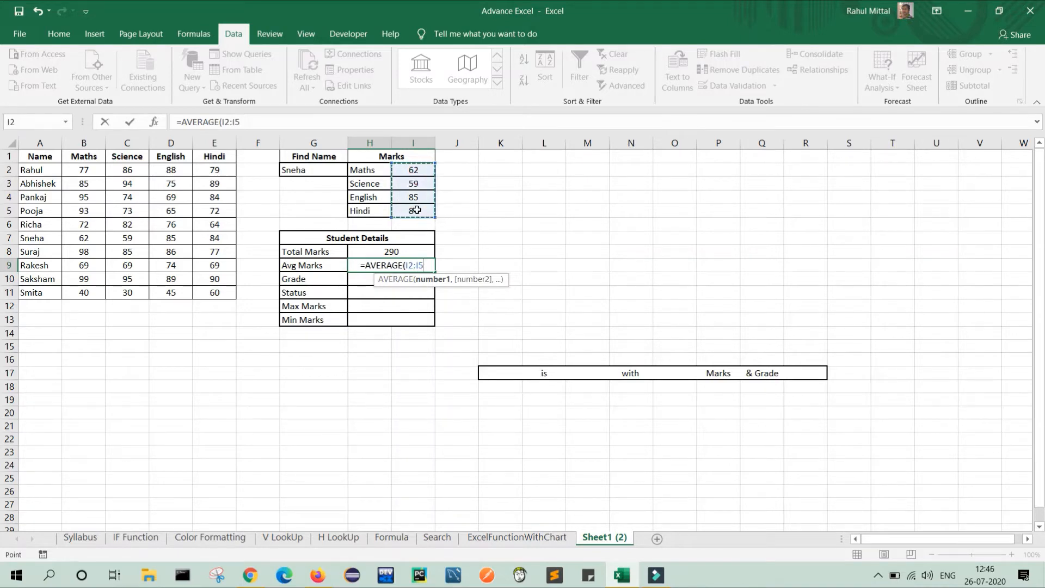
text())
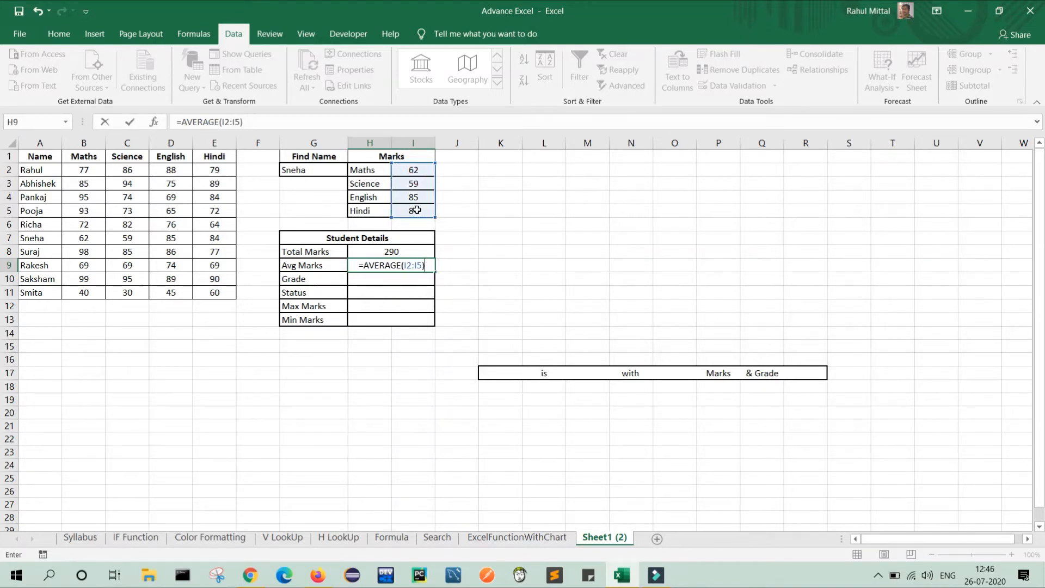
key(ctrl+Return)
key(Return)
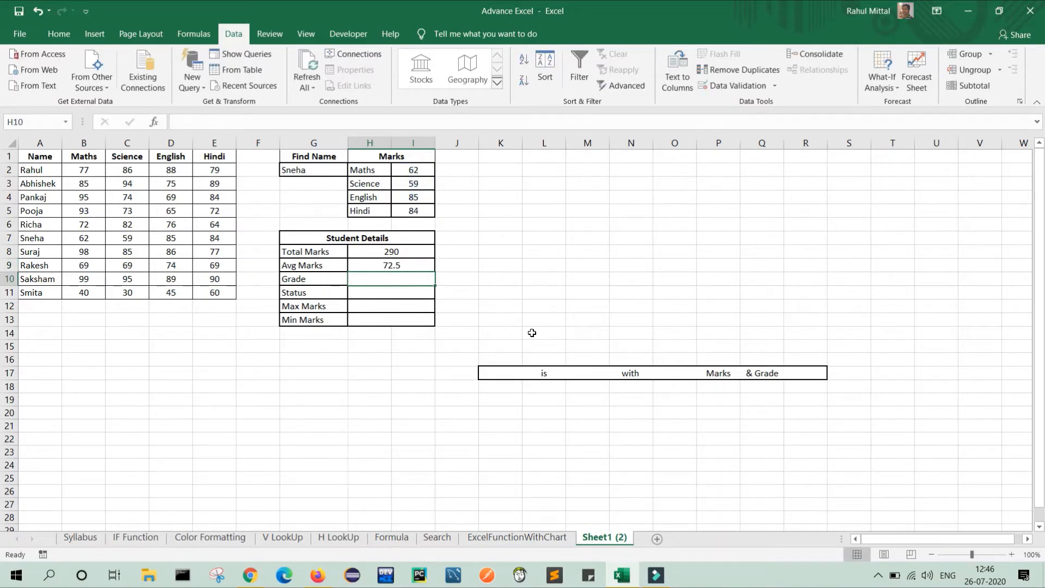
Step: Start the Grade formula in H10 with an IF that returns "C" when the average in H9 is below 60
click(396, 281)
text(=if)
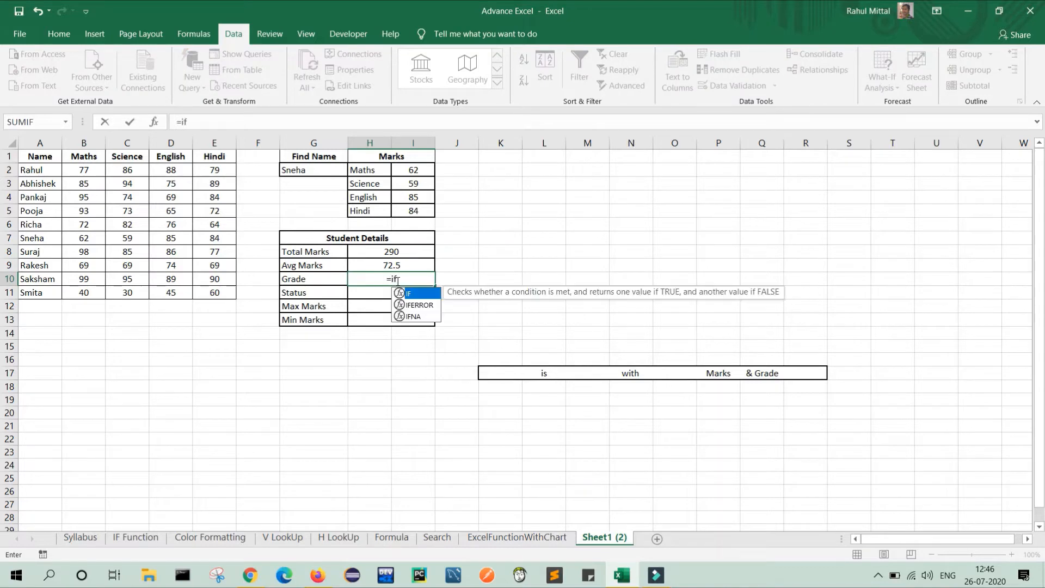
key(Tab)
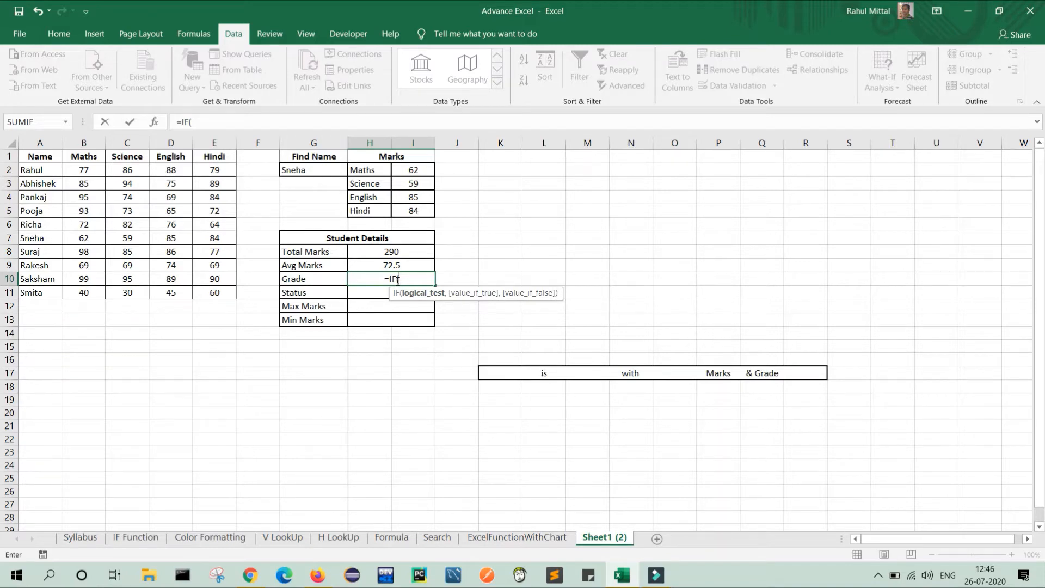
click(414, 265)
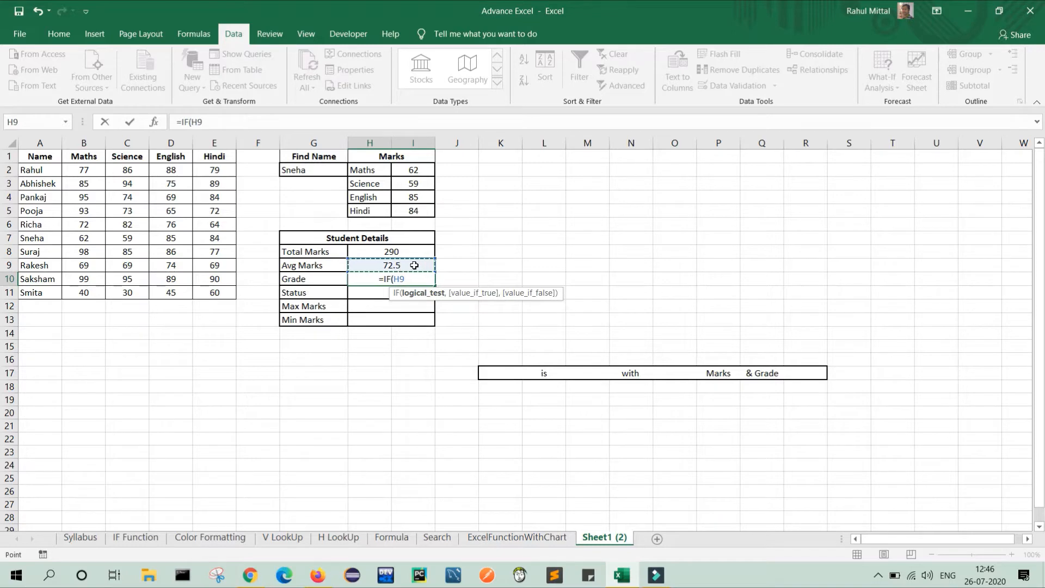
text(<60)
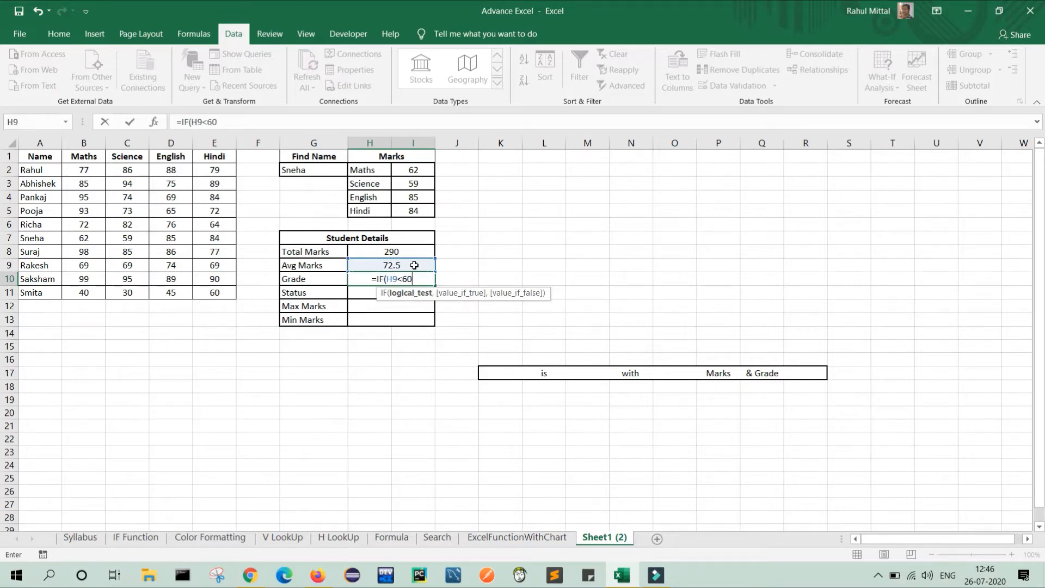
text(,"")
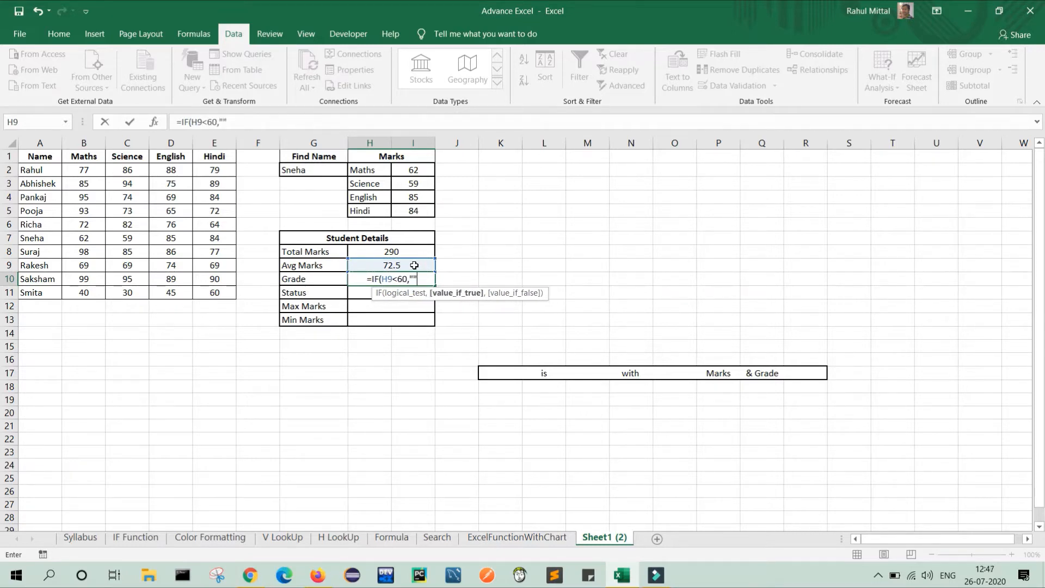
click(224, 121)
text(C)
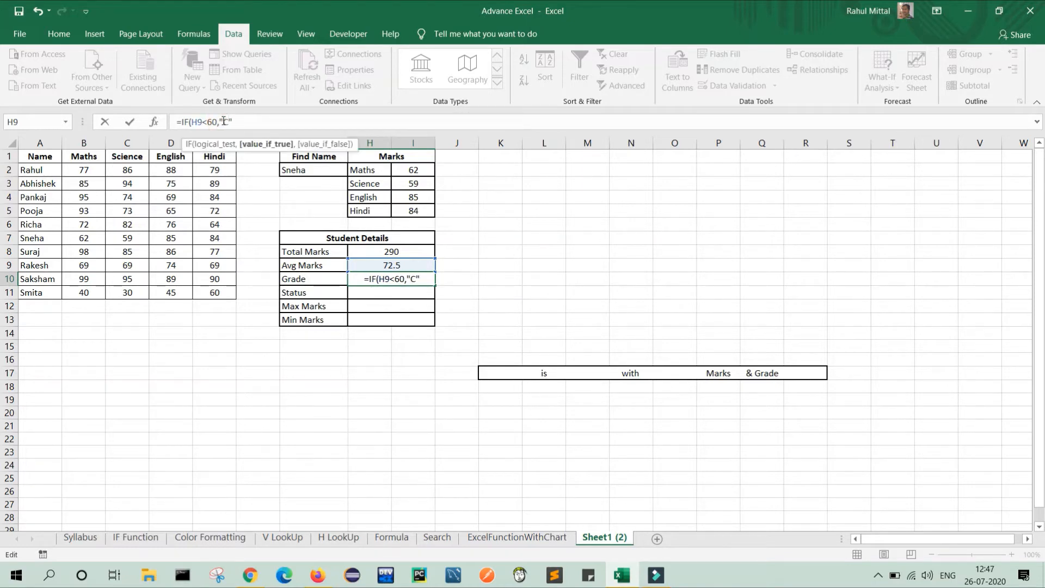
key(Right)
text(,)
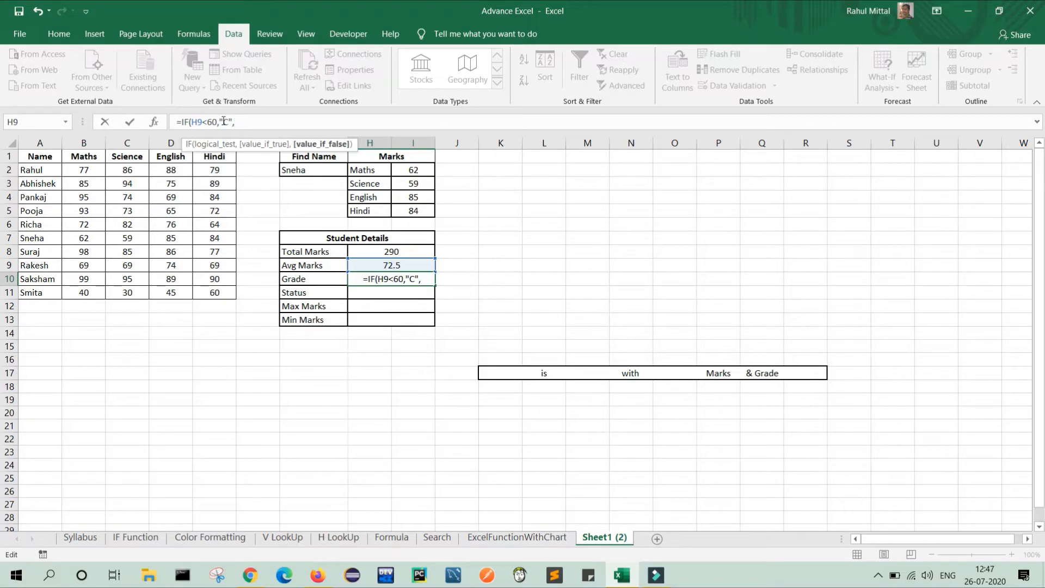
Step: Nest a second IF in the Grade formula that returns "B" when H9 is below 75
text(IF)
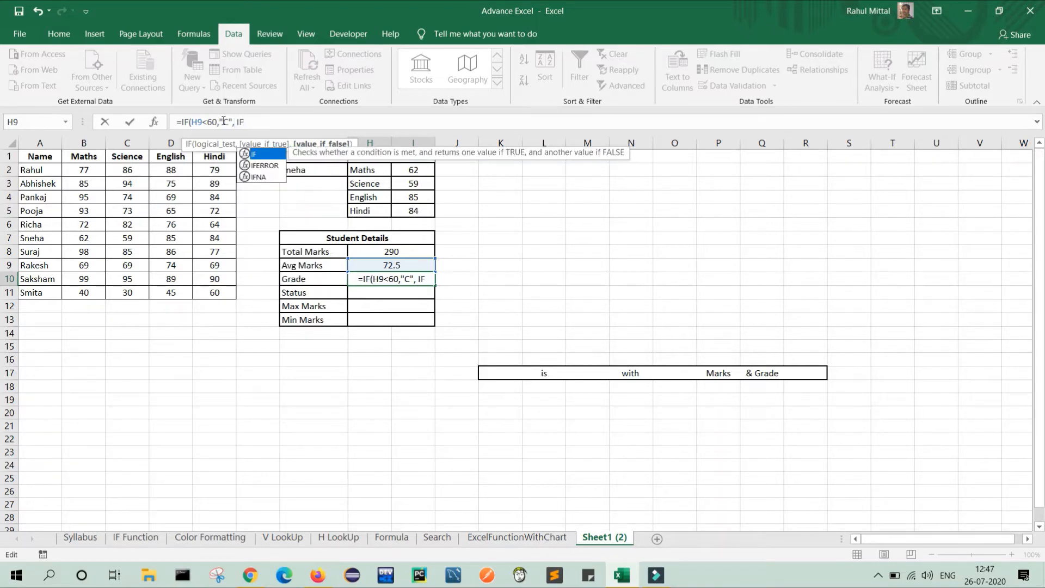
text(()
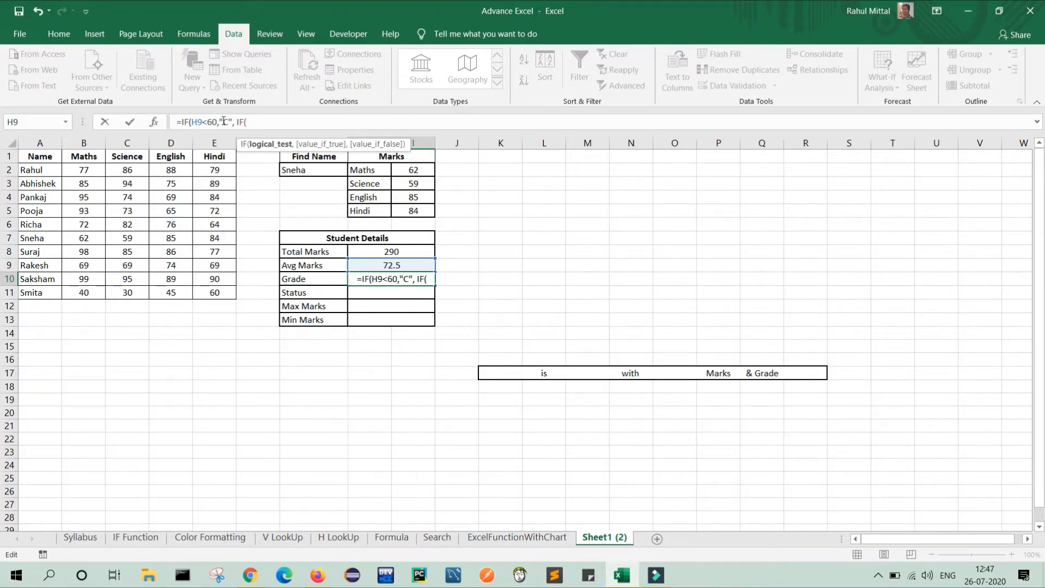
click(396, 267)
text(<)
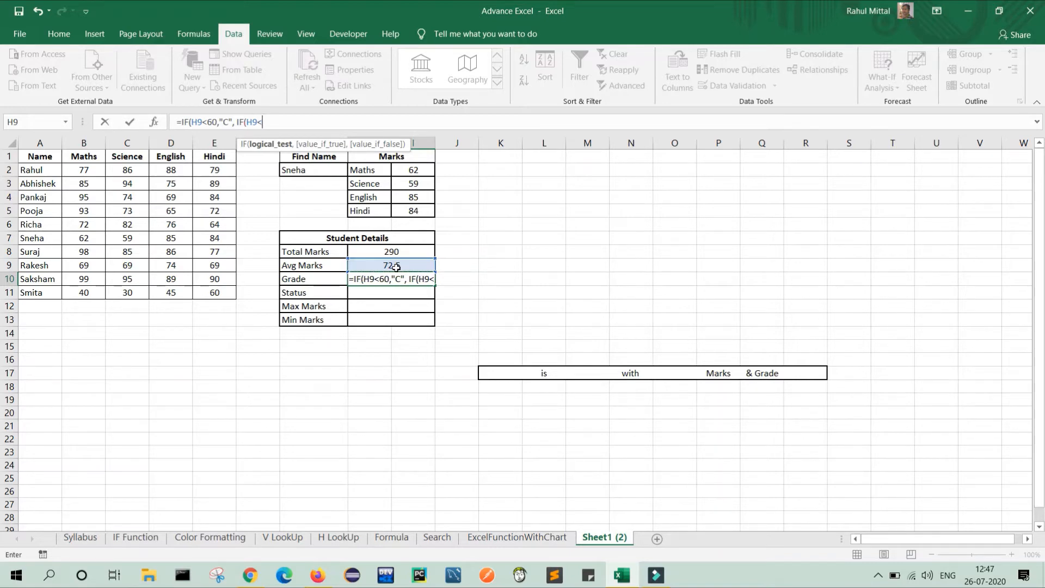
text(75)
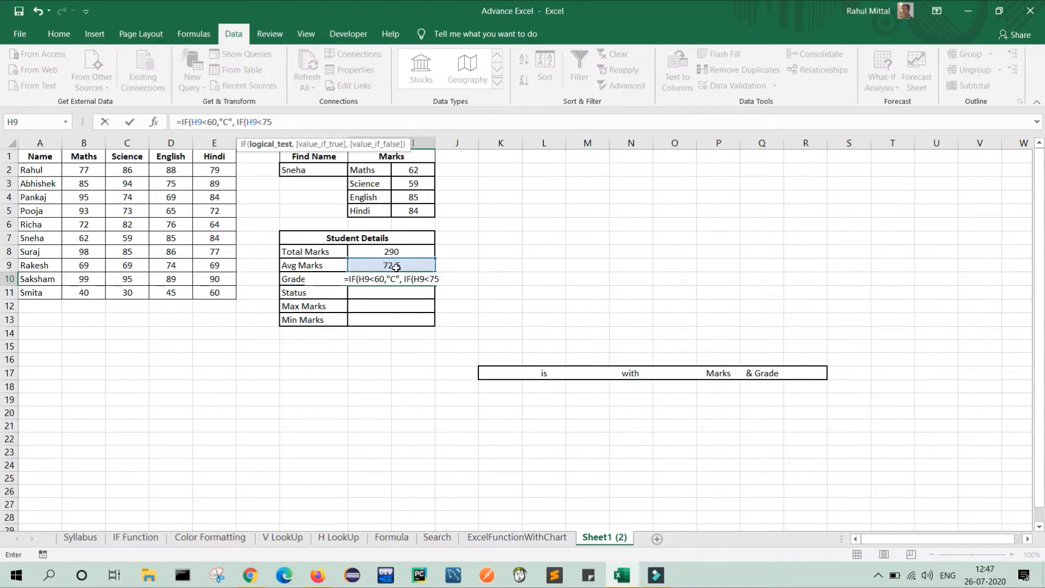
text(,"")
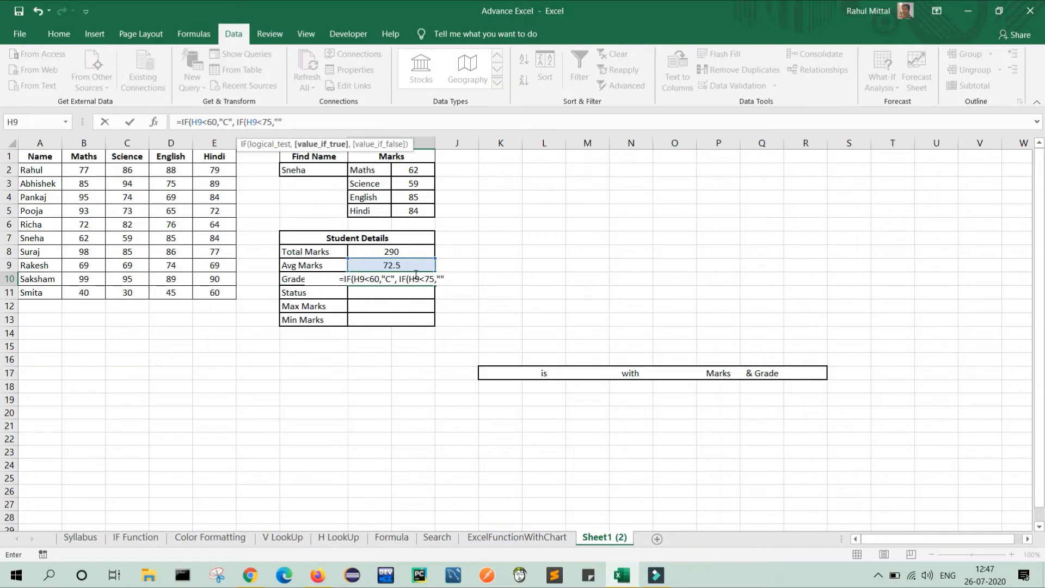
click(278, 123)
text(B")
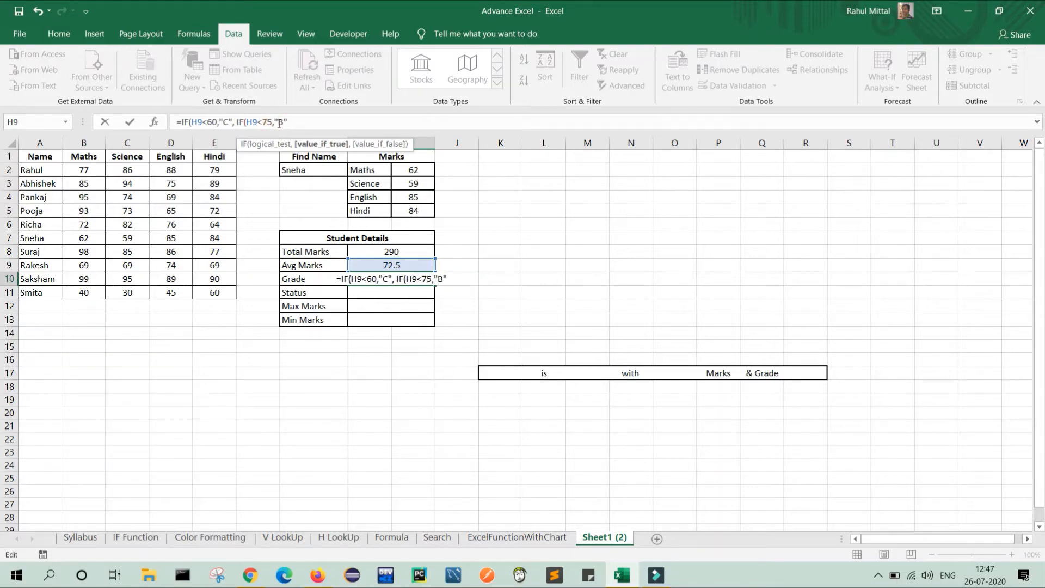
text(,)
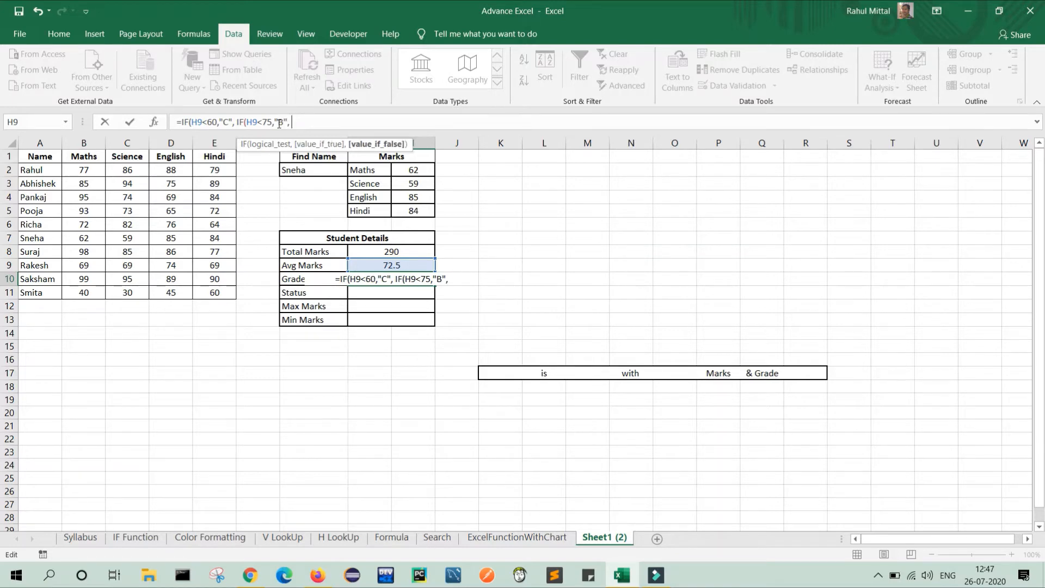
Step: Nest a third IF in the Grade formula that returns "A" when H9 is below 90
text( IF)
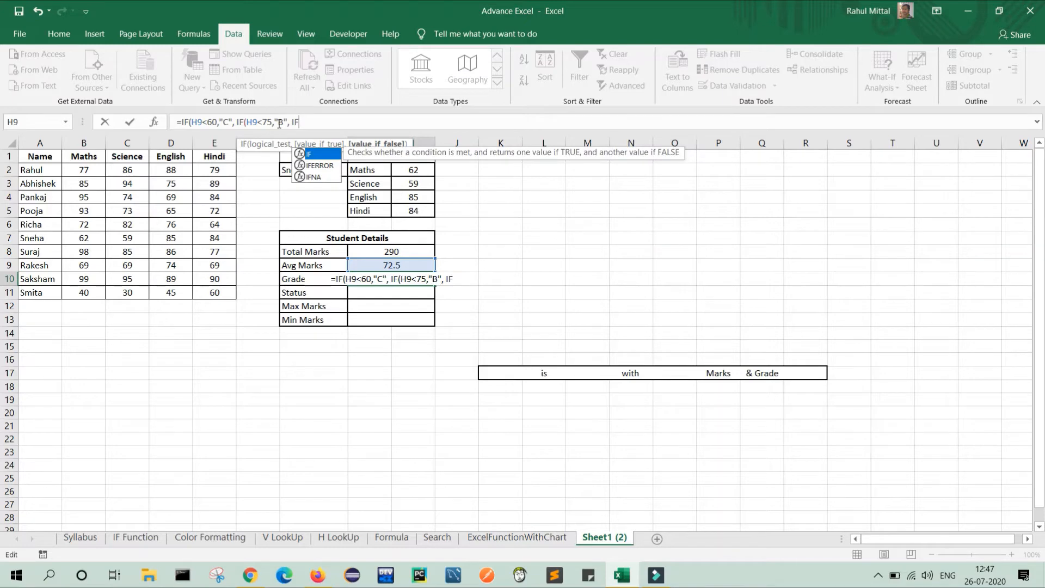
text(()
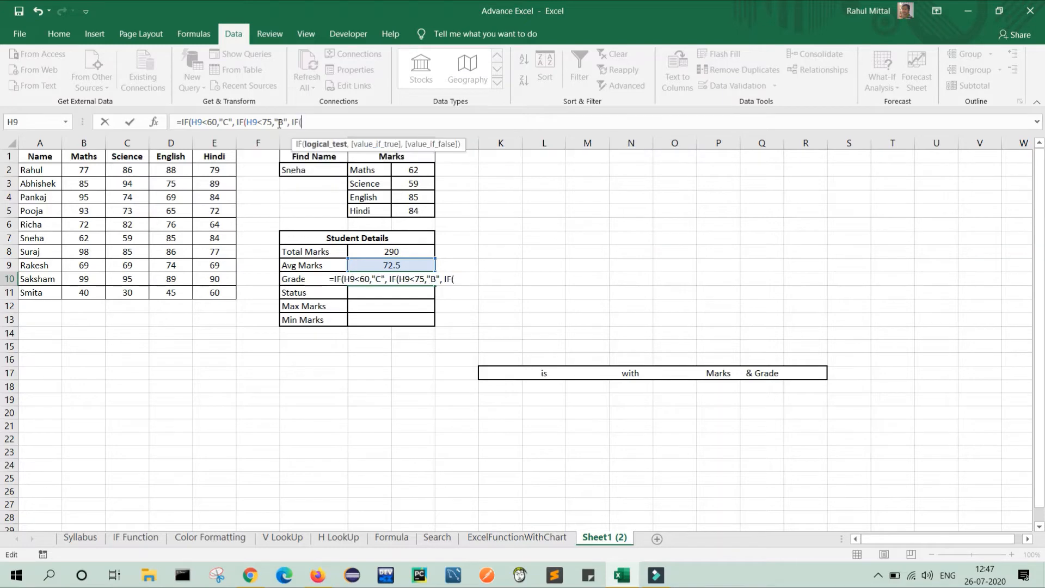
click(403, 264)
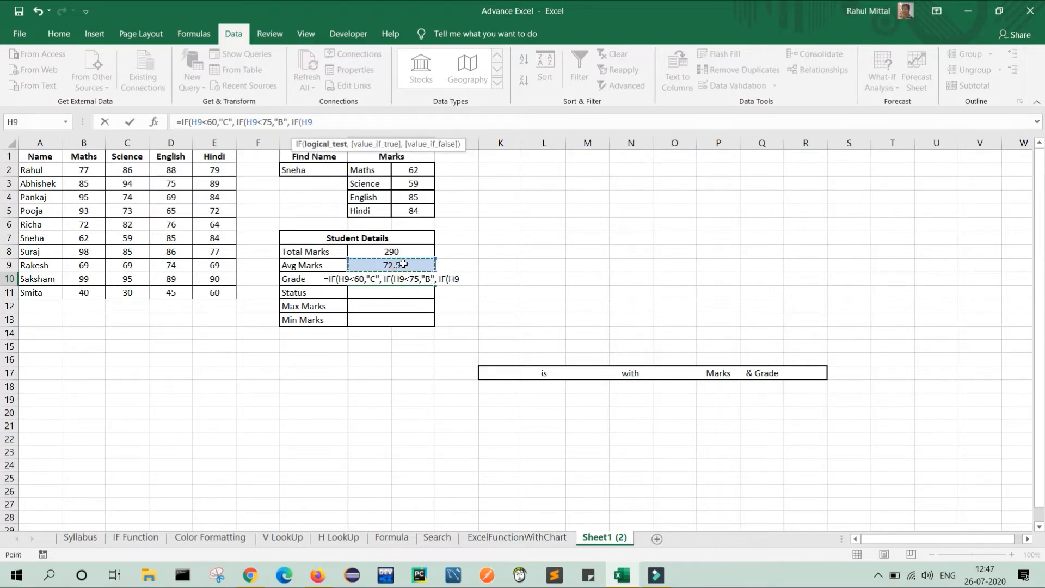
text(<90)
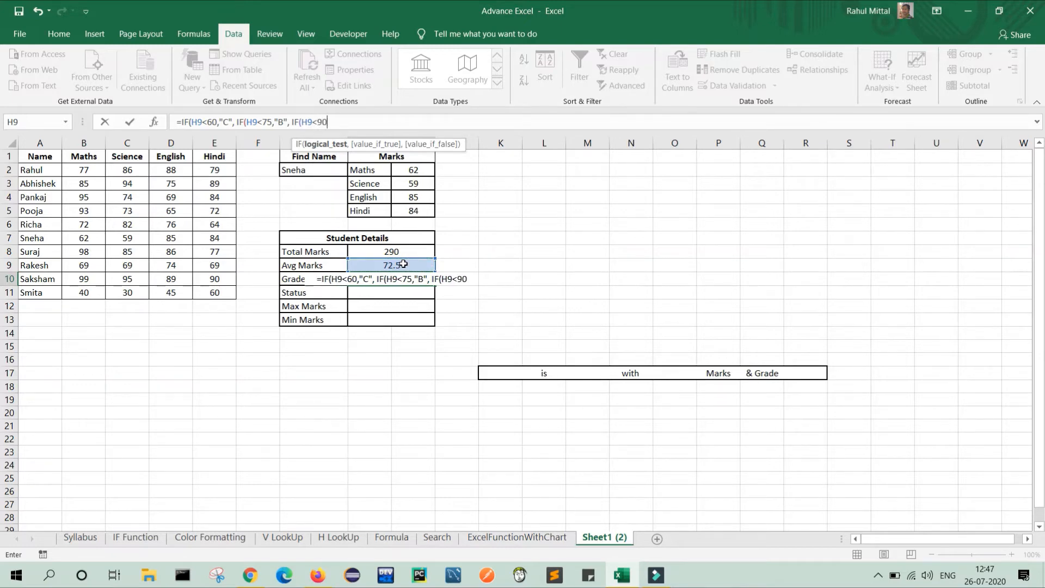
text(,)
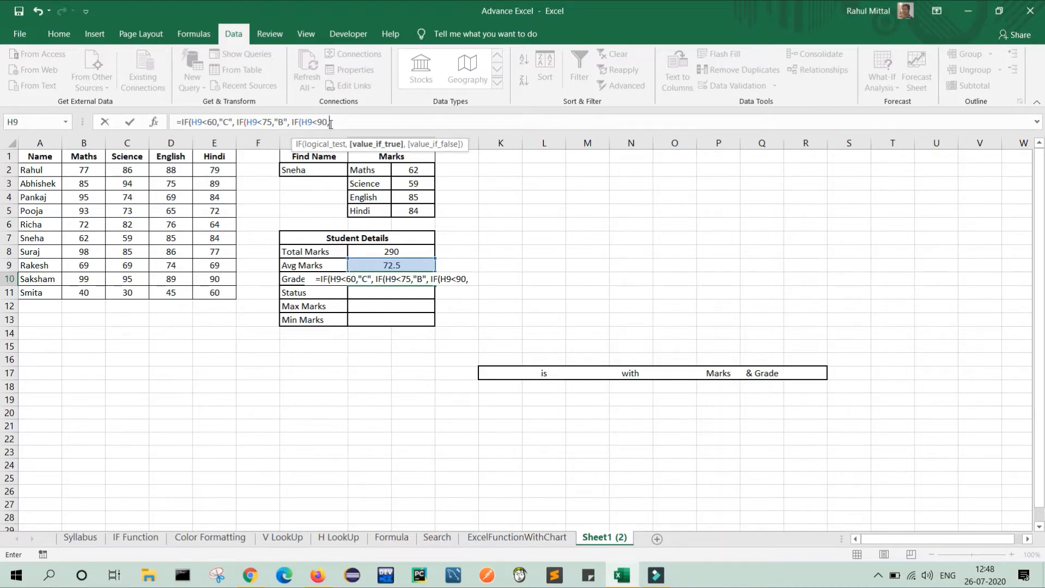
text("")
key(Return)
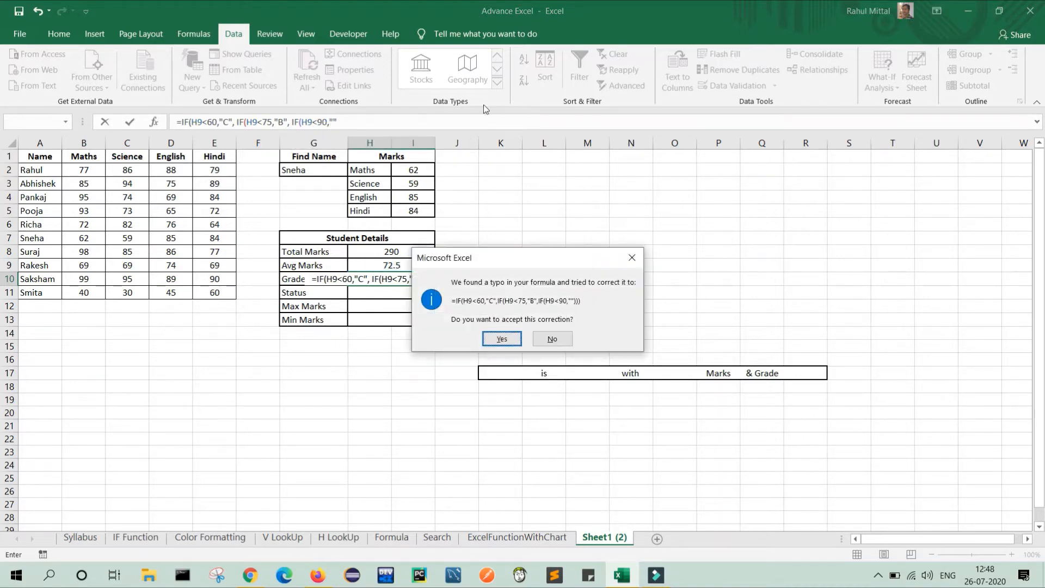
click(632, 258)
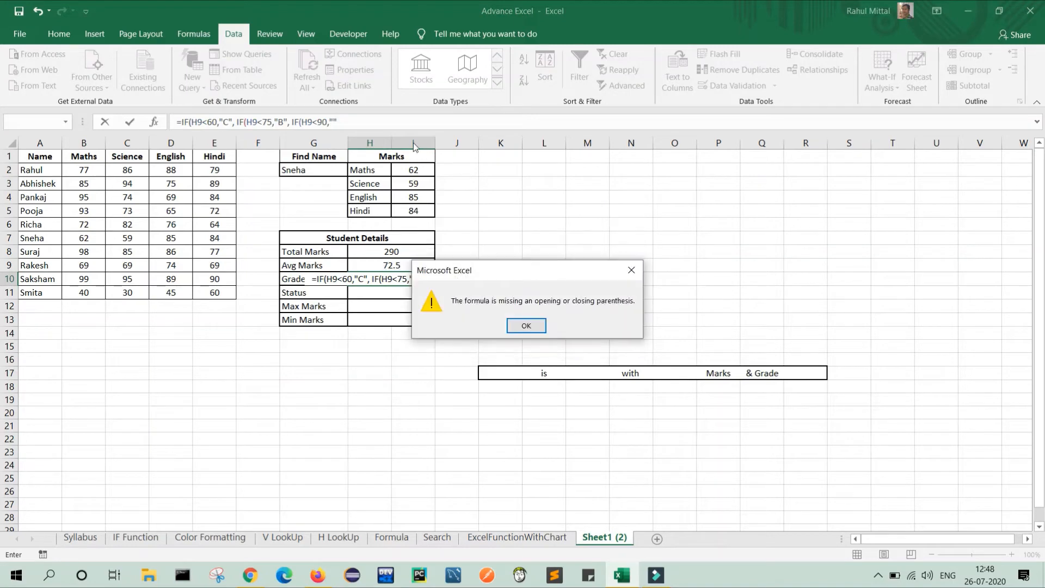
click(535, 326)
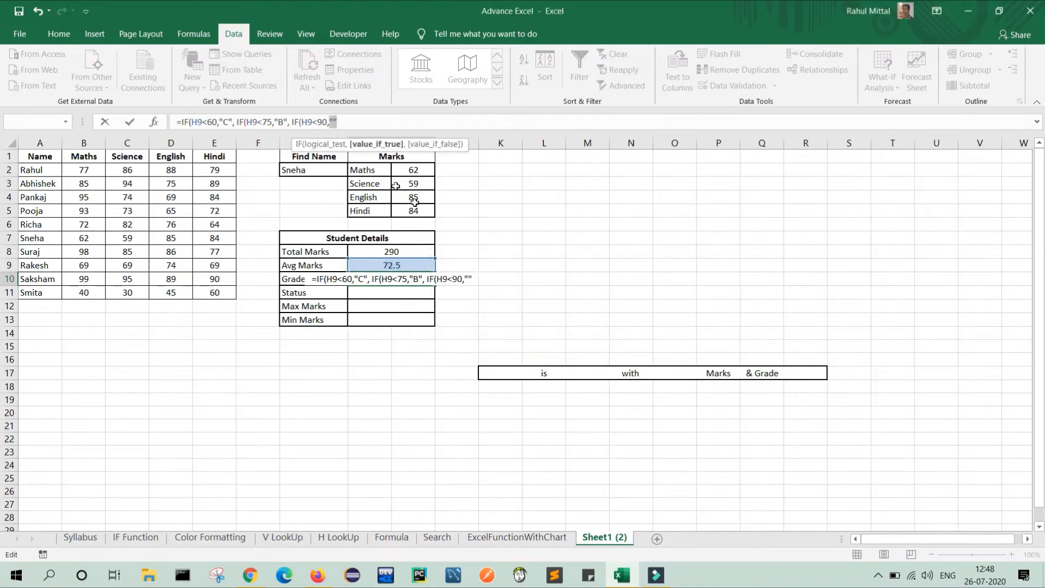
click(335, 119)
text(A")
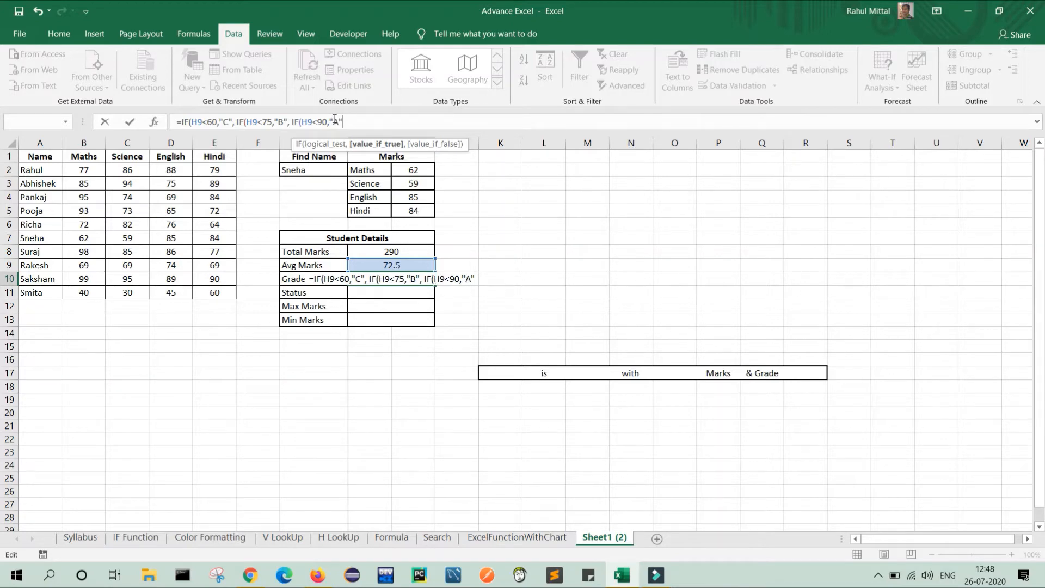
Step: Complete the Grade formula with "A++" as the final otherwise value, close all three IFs and commit it
text(,)
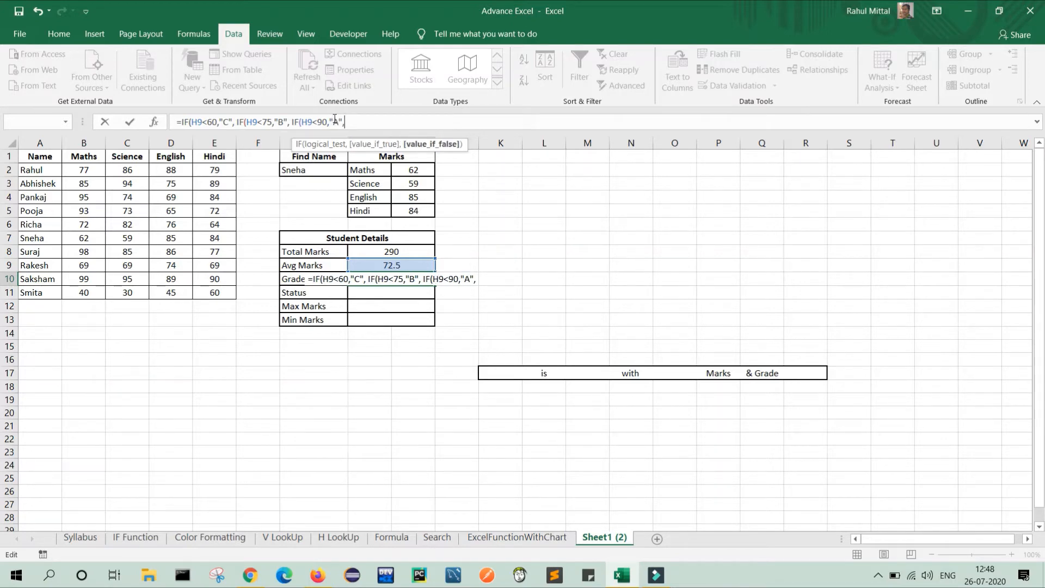
text("")
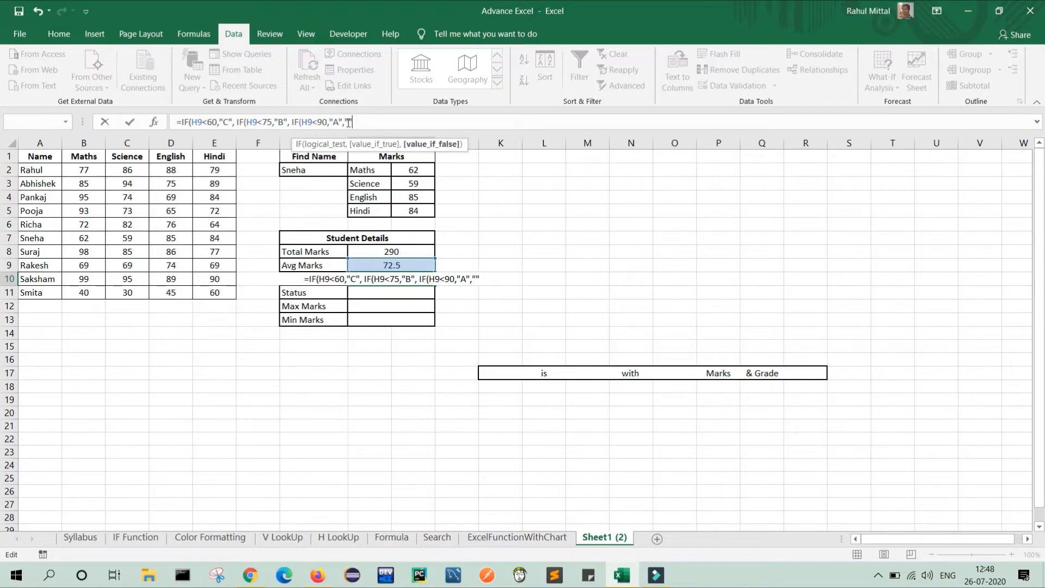
click(349, 123)
text(A+)
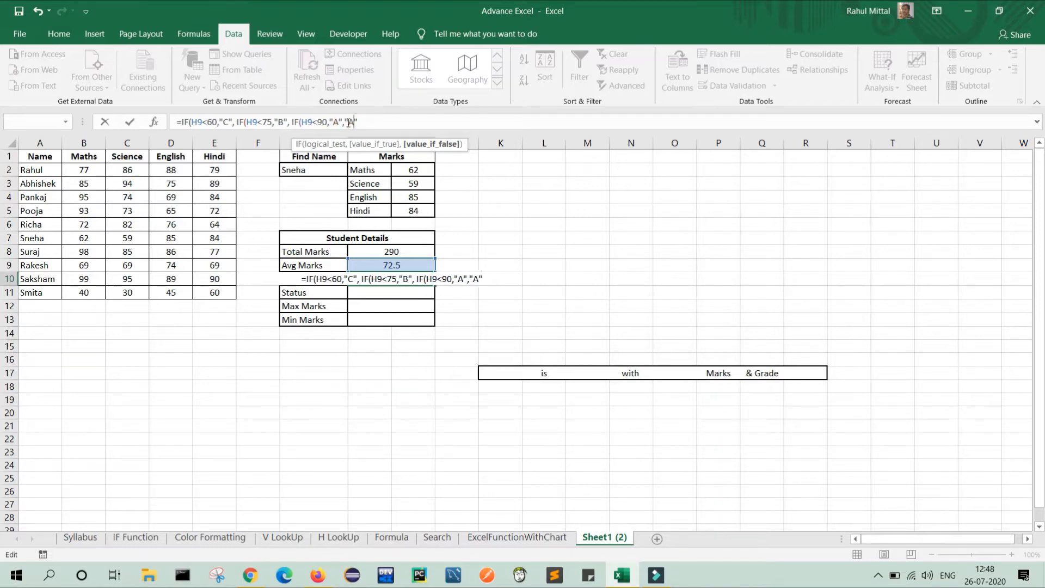
text(+")
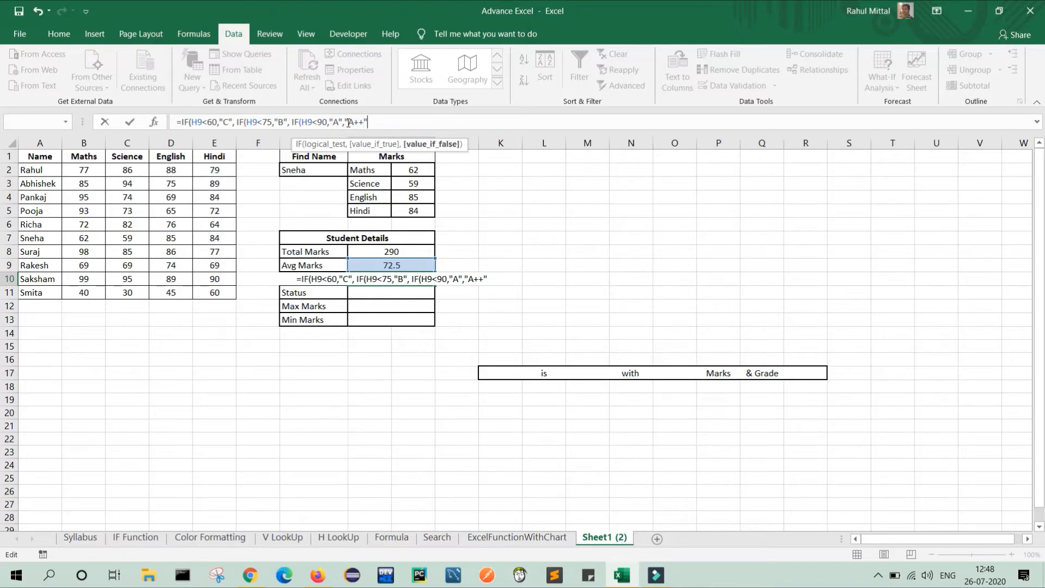
text())))
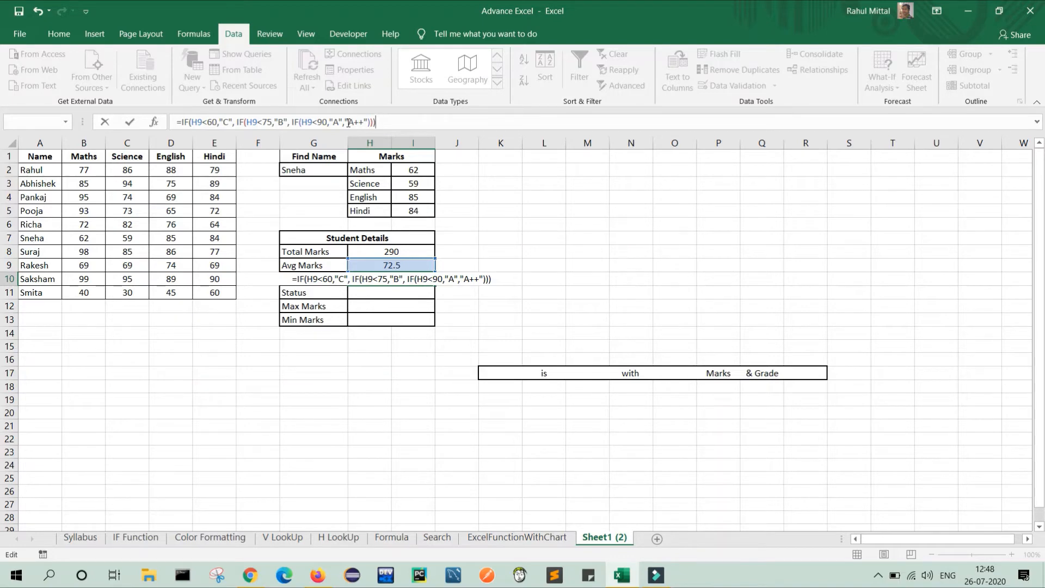
key(Return)
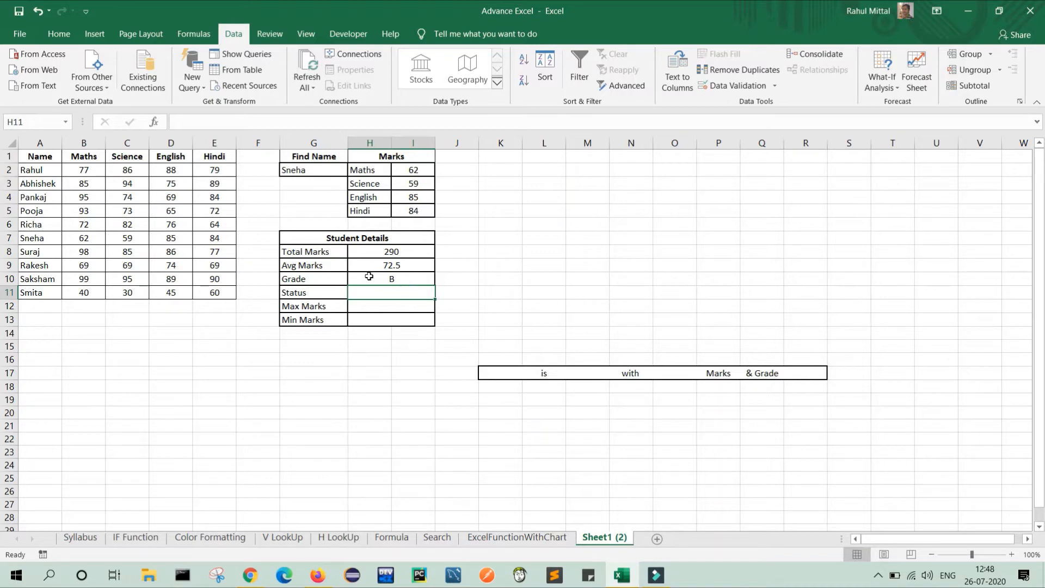
Step: Test the Grade formula by choosing the student from row 11 in the Find Name dropdown, followed by the student from row 2
click(325, 170)
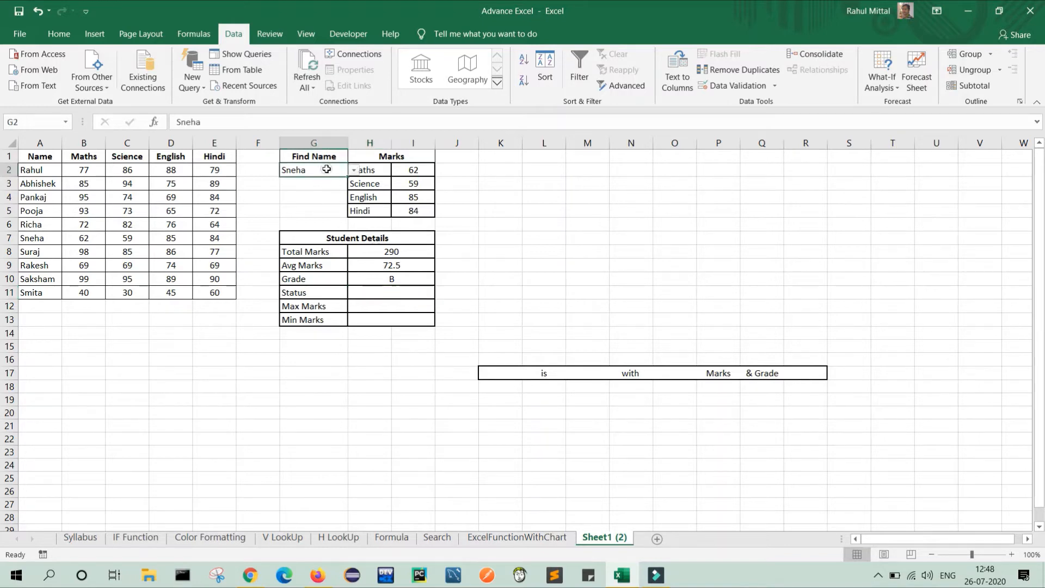
click(354, 170)
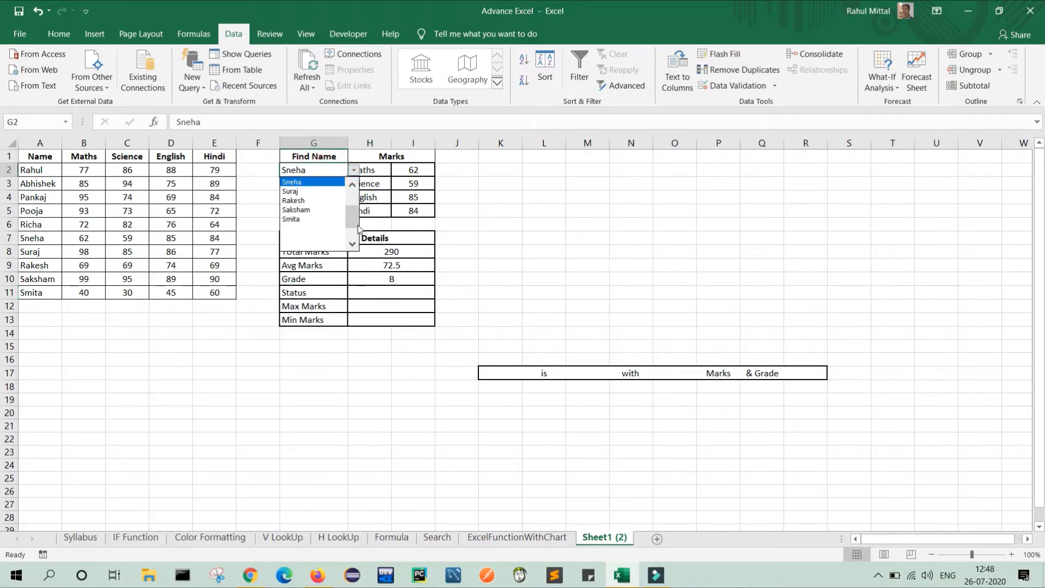
scroll(321, 211, down, 2)
click(294, 220)
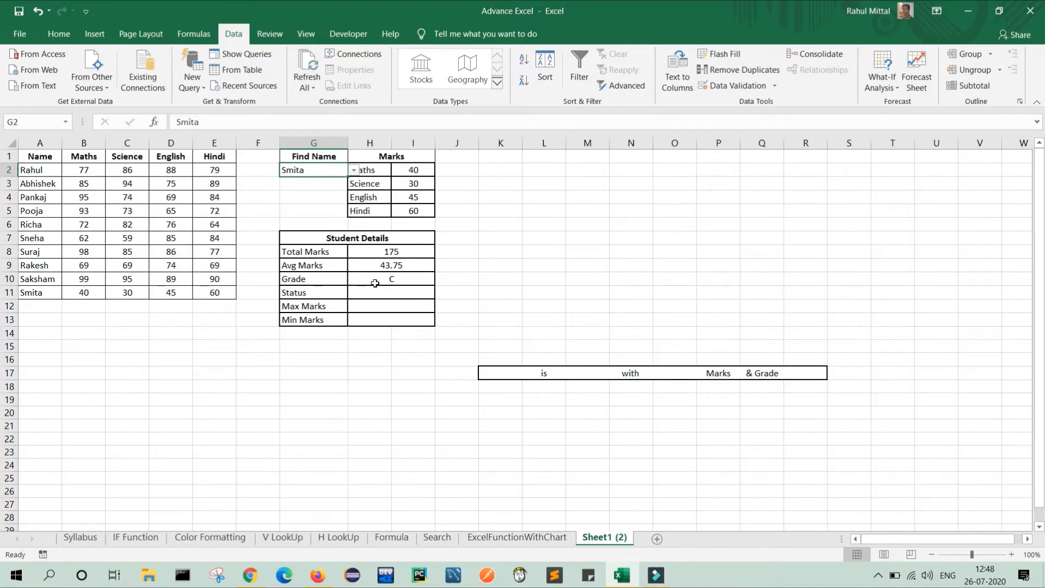
click(354, 170)
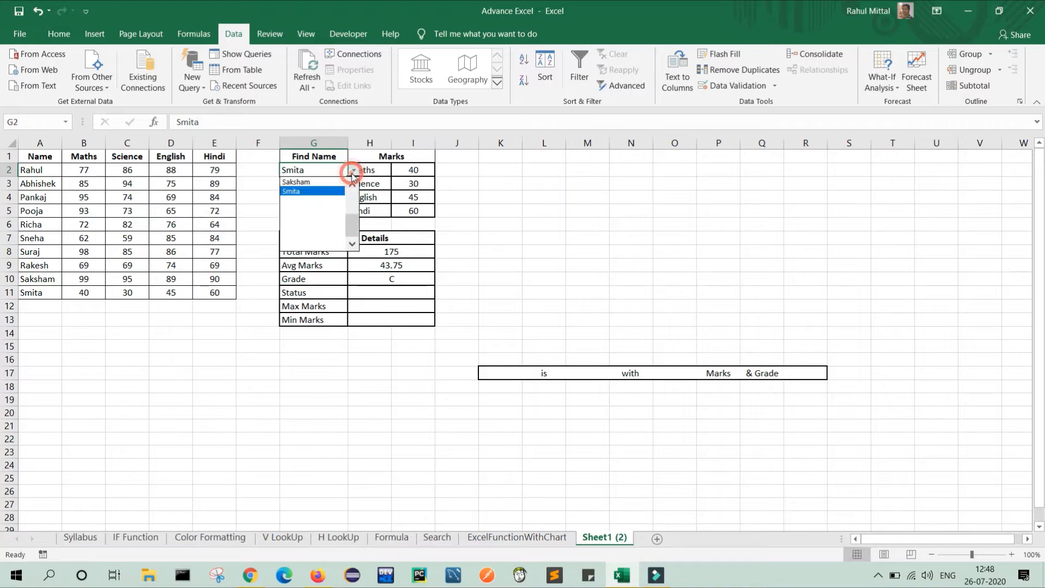
mouse_move(352, 197)
mouse_down()
mouse_move(352, 229)
mouse_move(353, 190)
mouse_up()
click(305, 184)
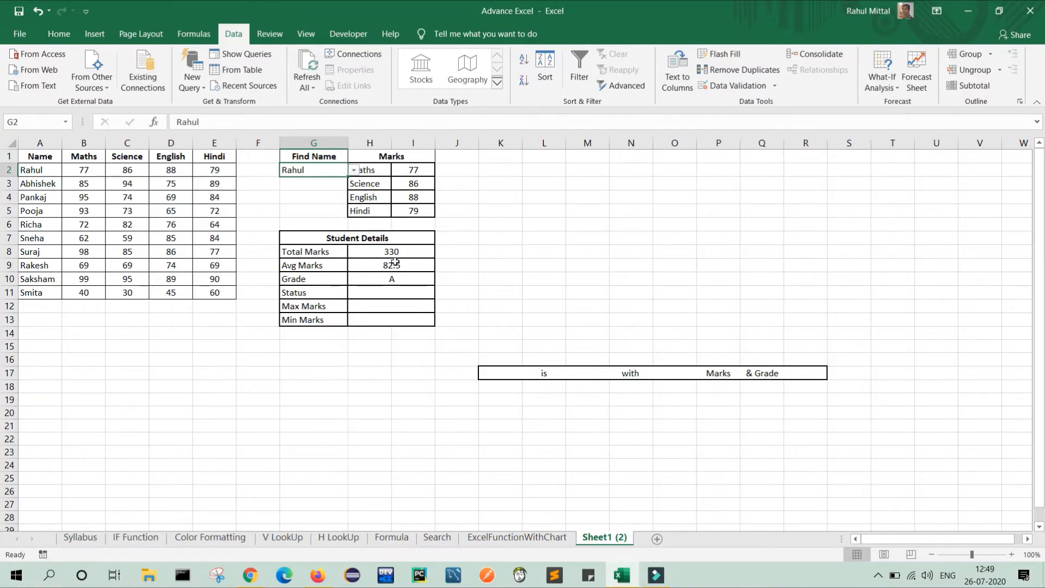
Step: Choose the student from row 10 in the Find Name dropdown to check the top grade band
click(353, 172)
drag(352, 202, 352, 215)
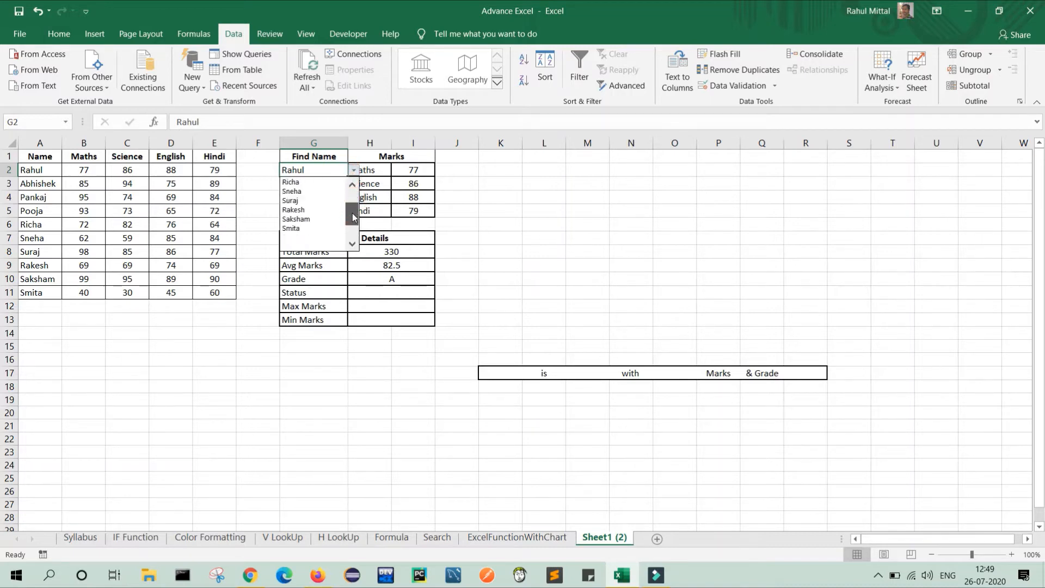
click(321, 220)
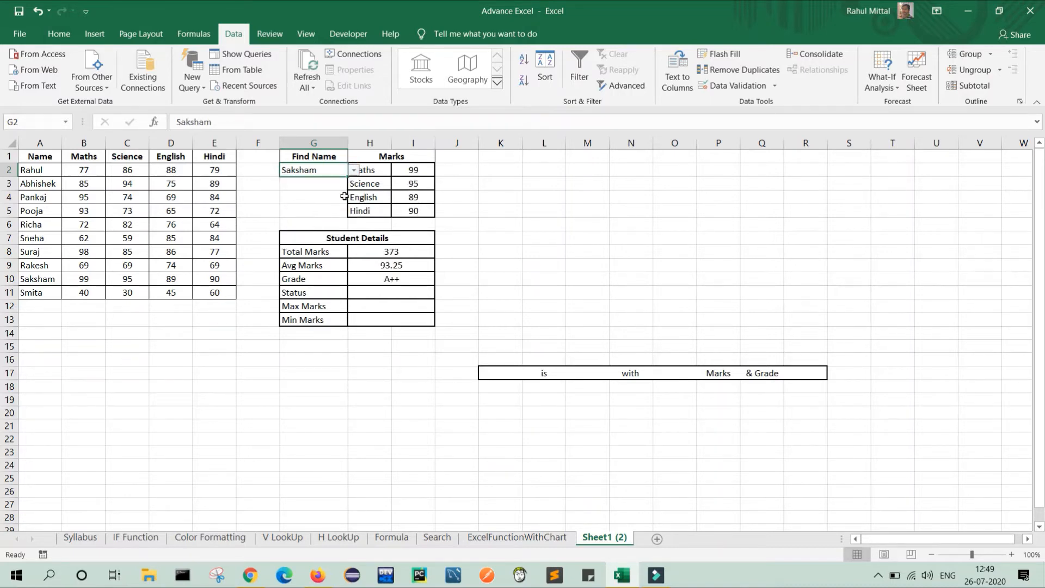
click(514, 252)
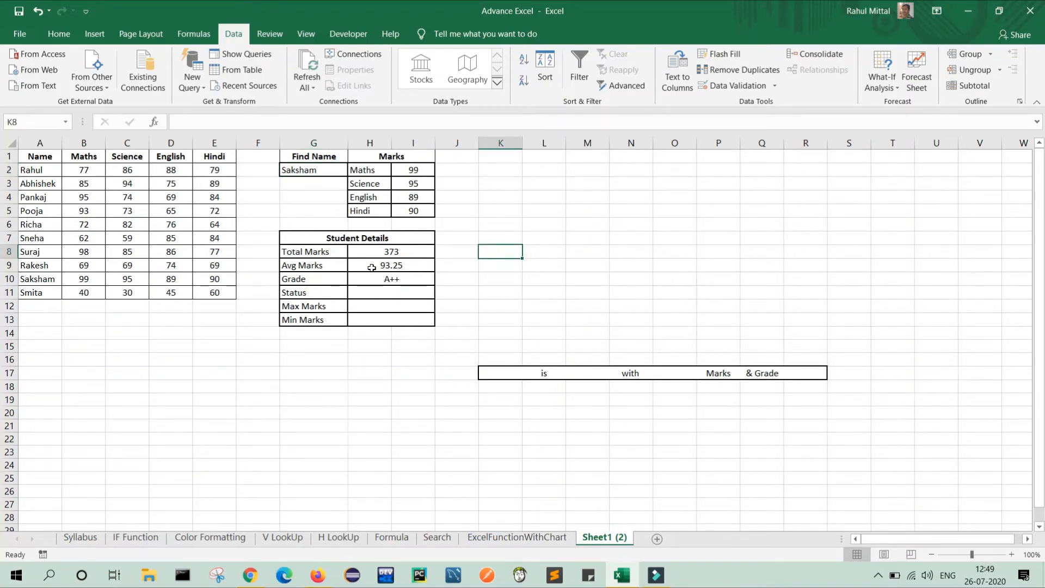
Step: Start the Status formula in H11 with an IF testing whether the average in H9 is greater than 60
click(404, 293)
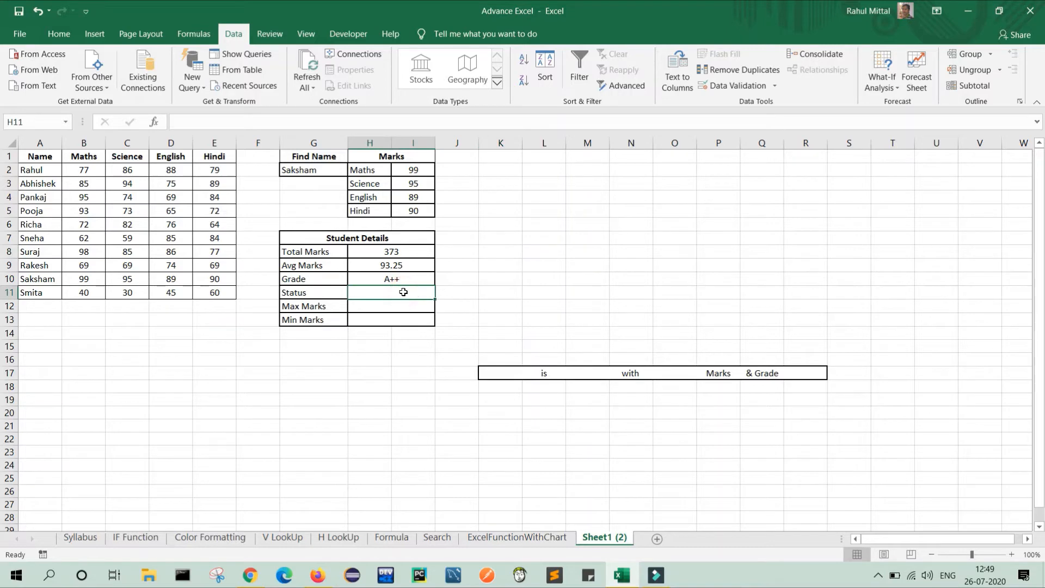
text(=)
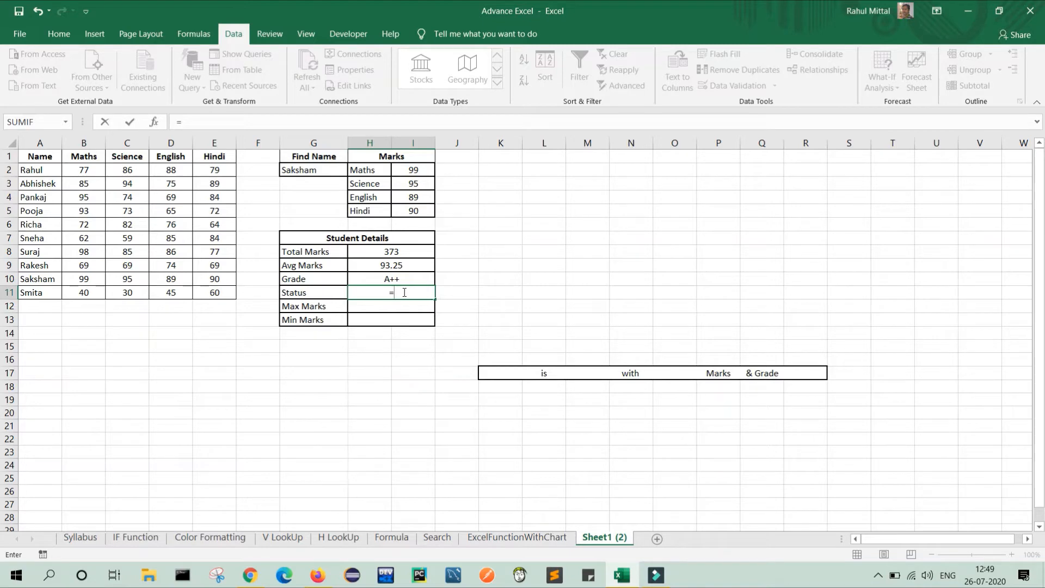
text(if)
key(Tab)
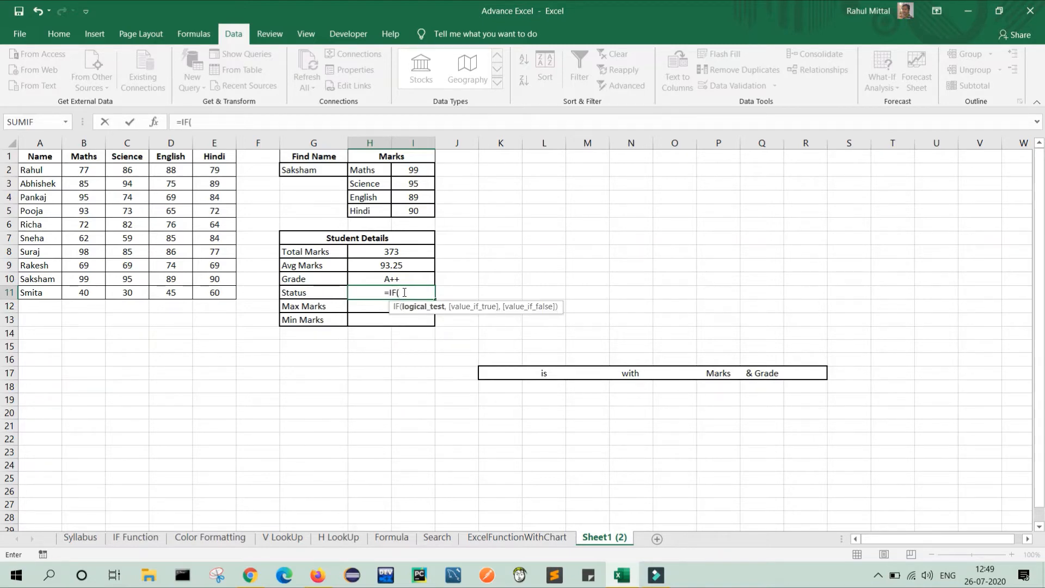
click(403, 269)
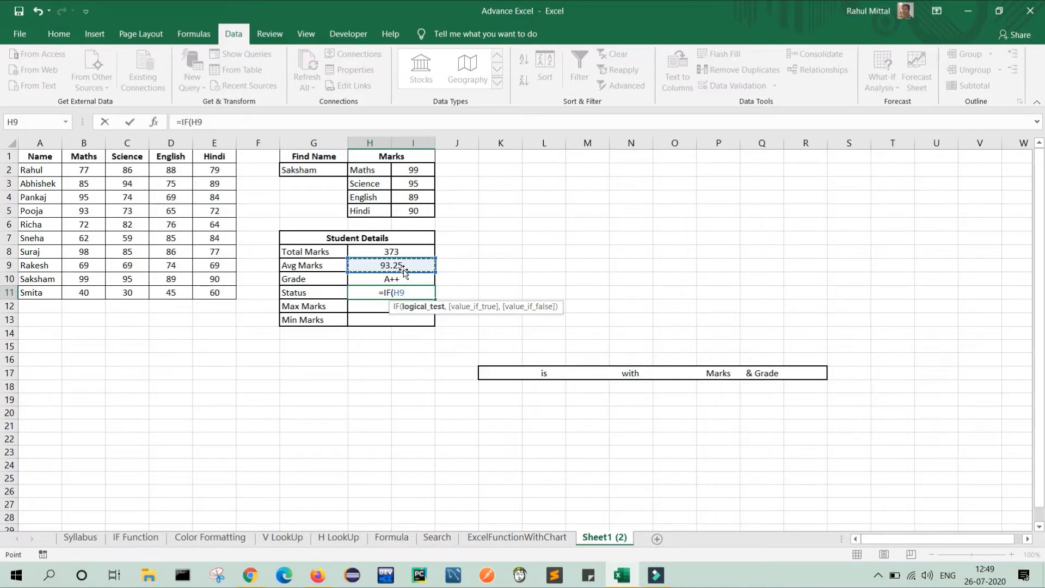
text(>60)
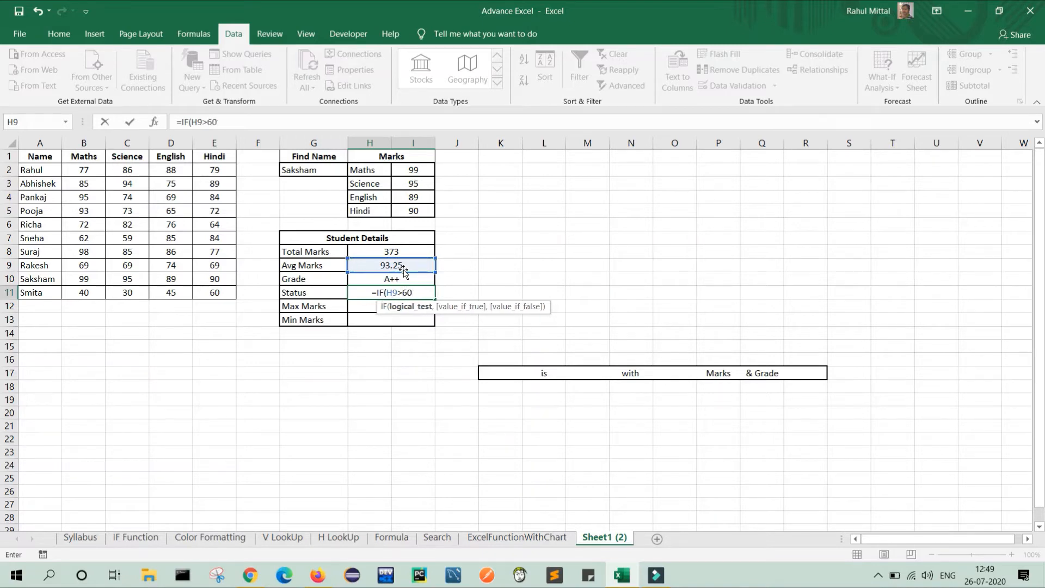
text(,)
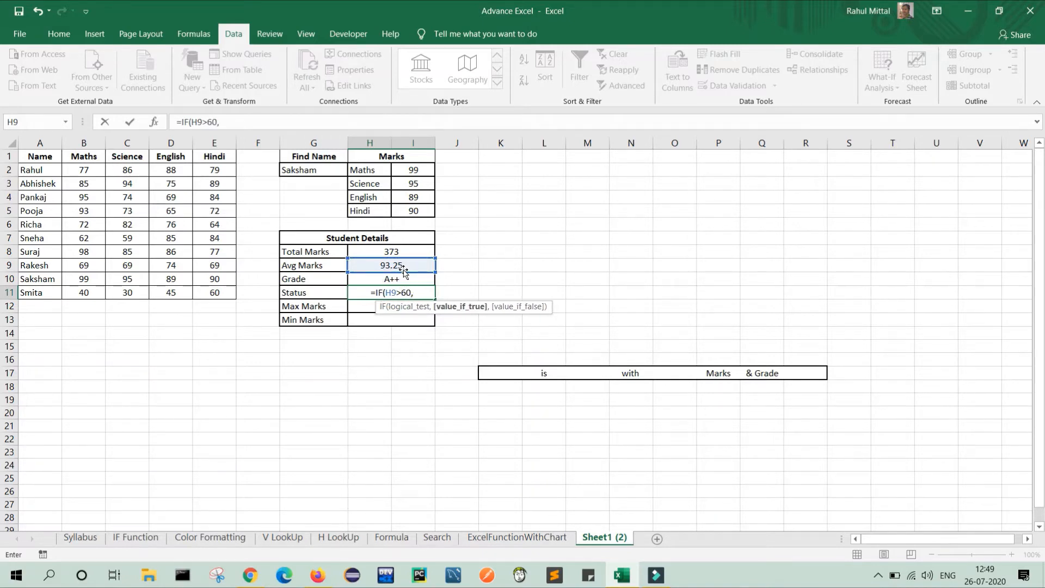
Step: Complete the Status formula with "Fail" as the true value and "Pass" as the false value, and commit it
text("")
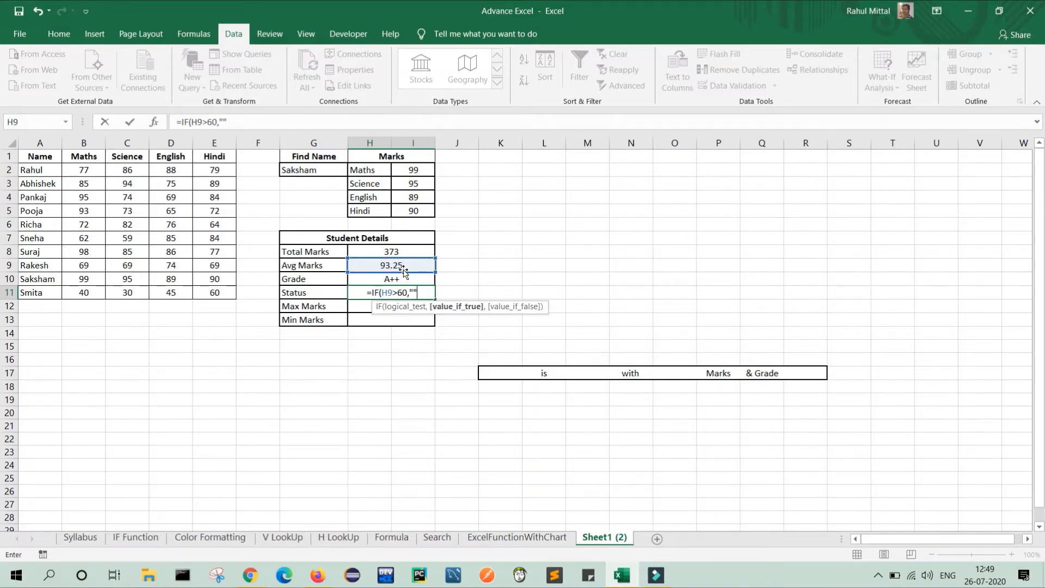
click(223, 121)
text(F)
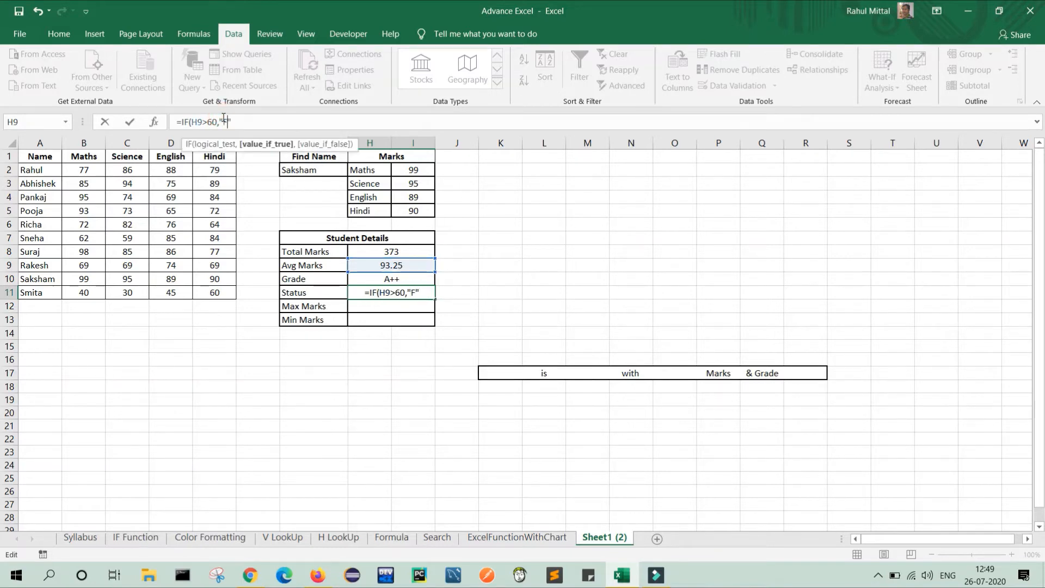
text(ail)
key(Right)
text(,"")
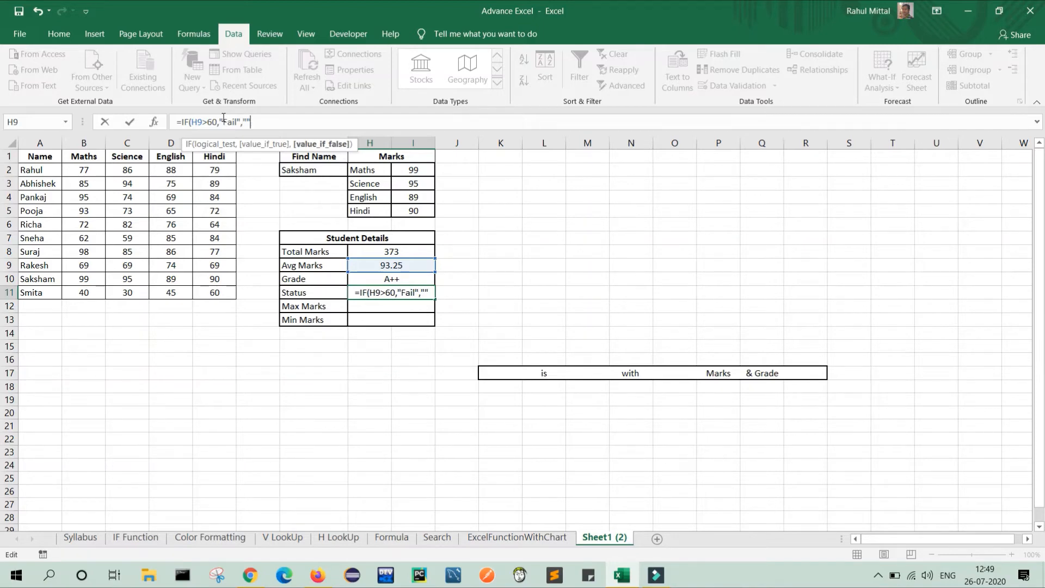
key(BackSpace)
text(Pass")
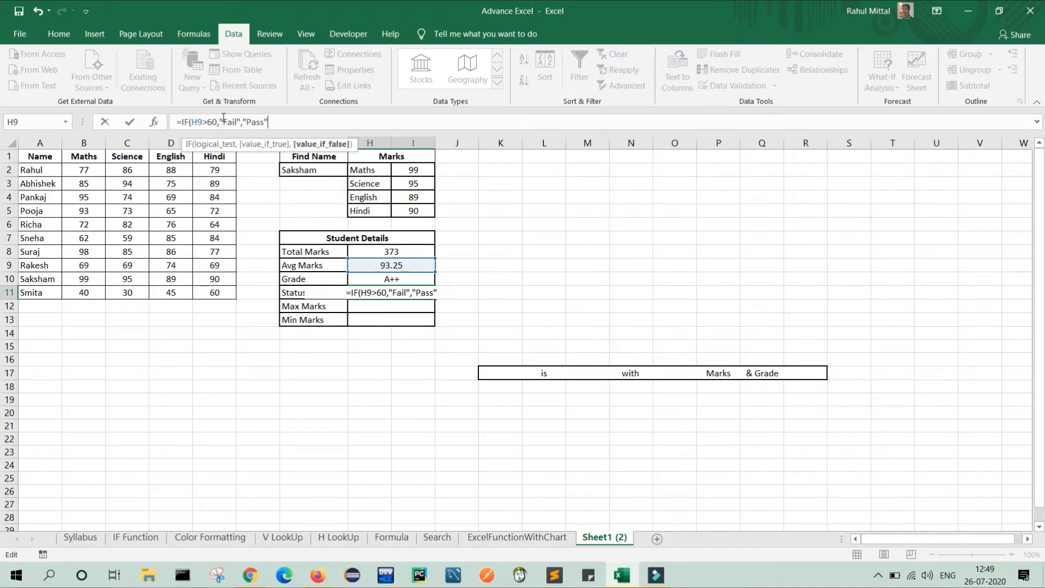
text())
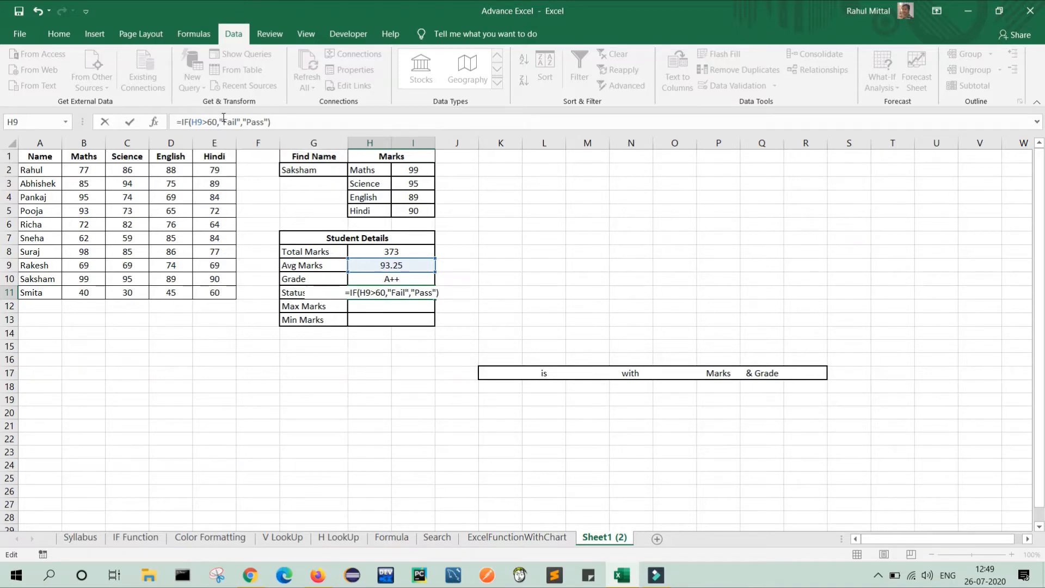
key(Return)
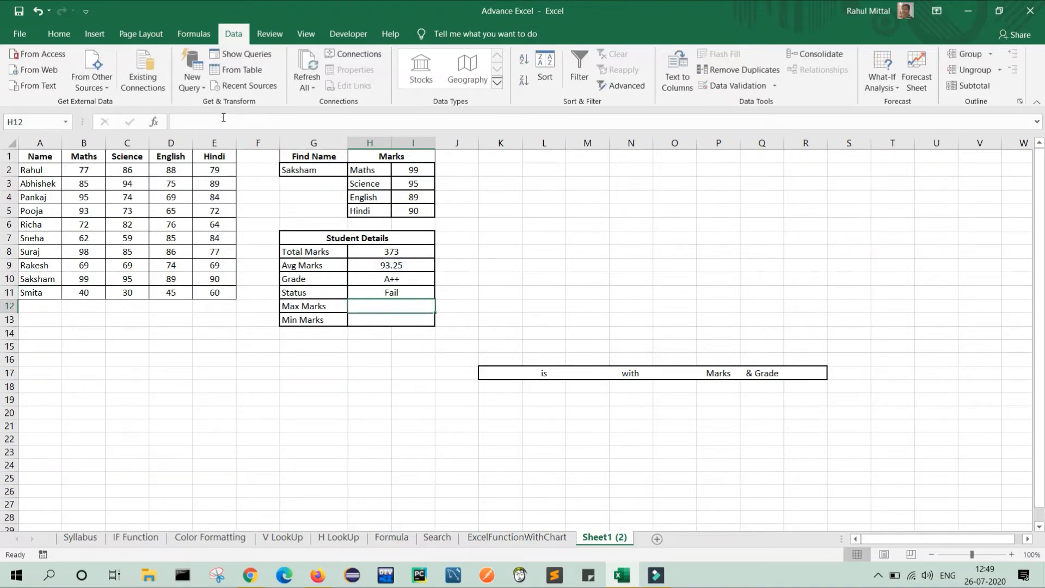
Step: Correct the Status formula's comparison so the test reads H9<60
click(420, 293)
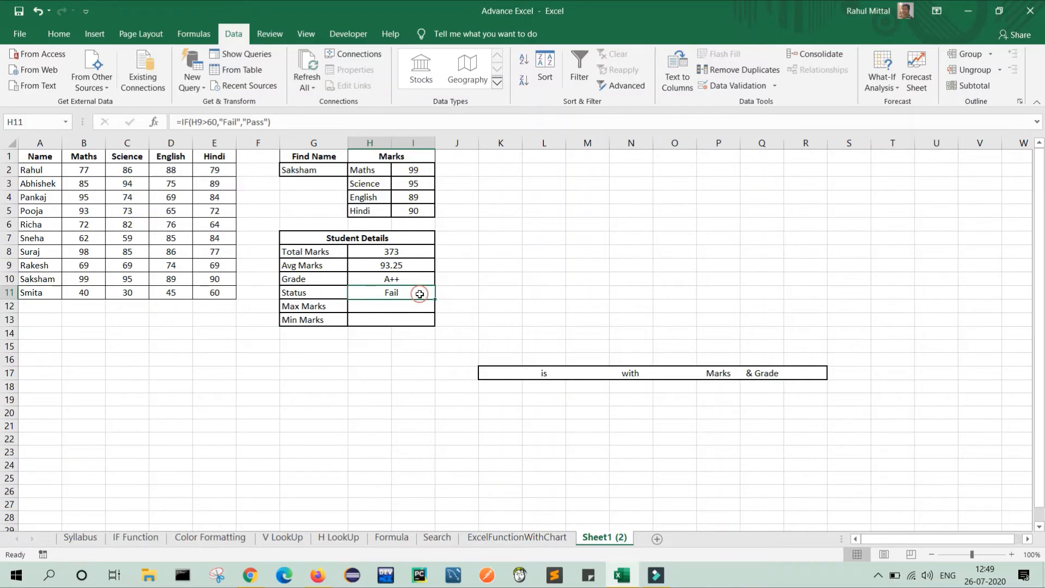
click(208, 122)
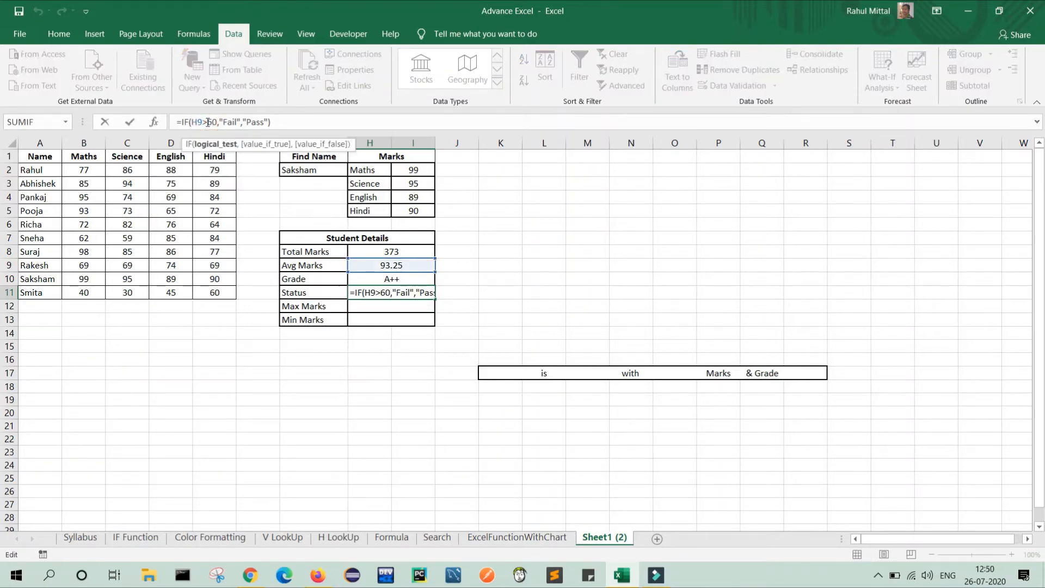
key(BackSpace)
text(<)
key(End)
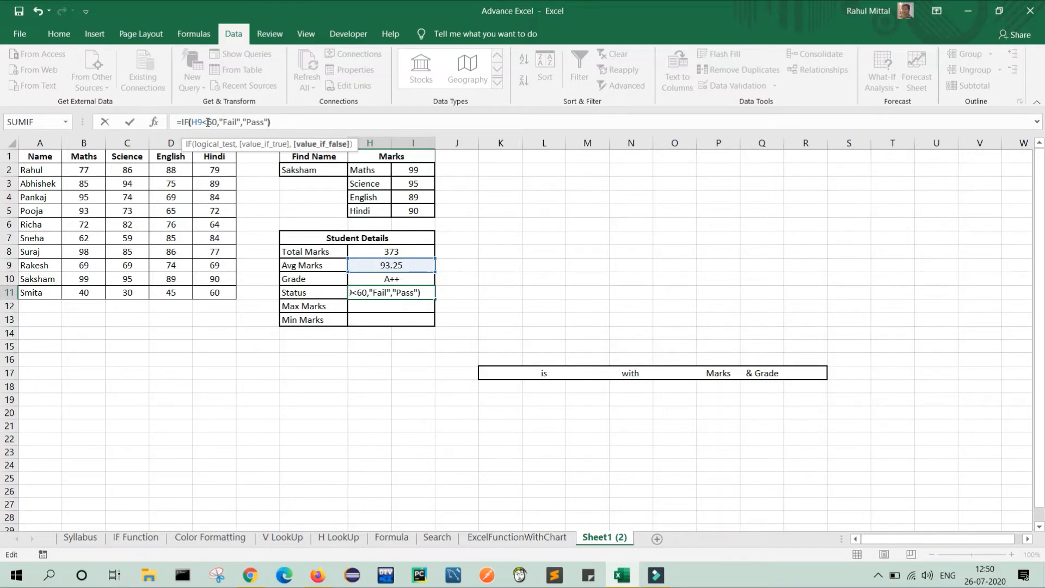
key(Return)
click(386, 387)
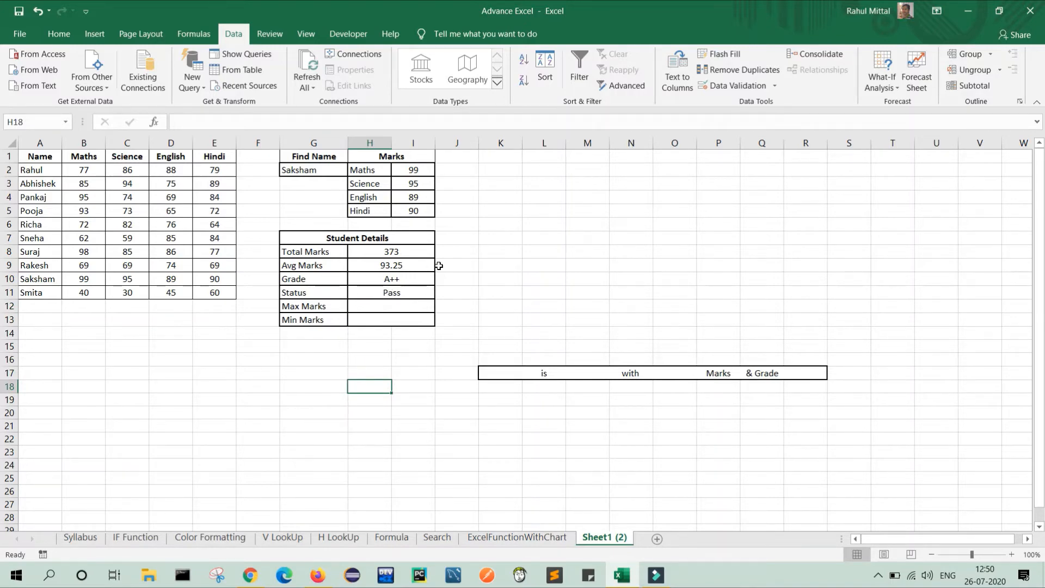
Step: Test the Status formula by choosing the student from row 11 in the Find Name dropdown
click(337, 169)
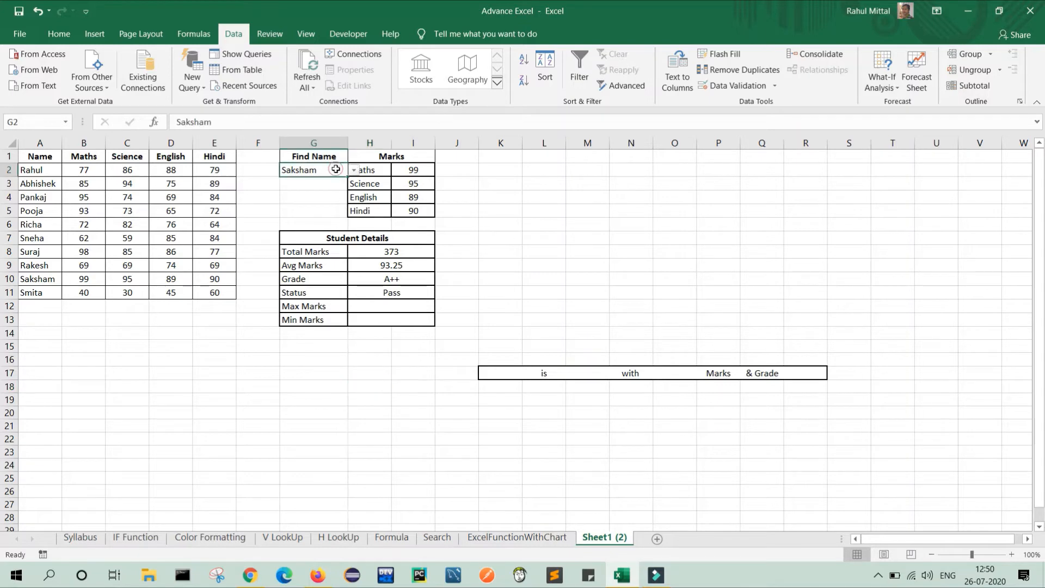
click(353, 173)
click(300, 191)
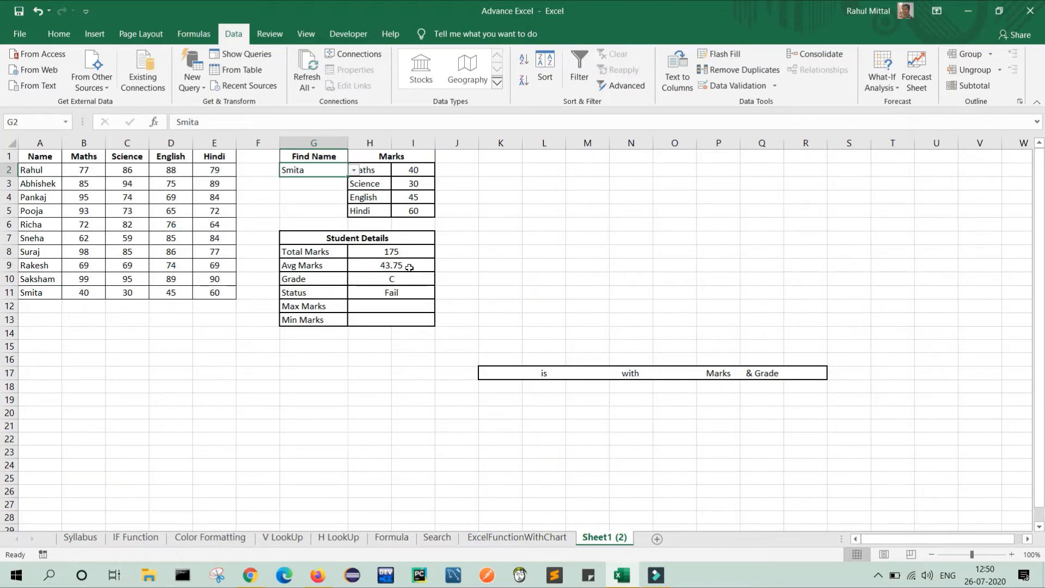
Step: Set the Find Name dropdown in G2 to the student from row 6
click(354, 170)
drag(357, 233, 355, 201)
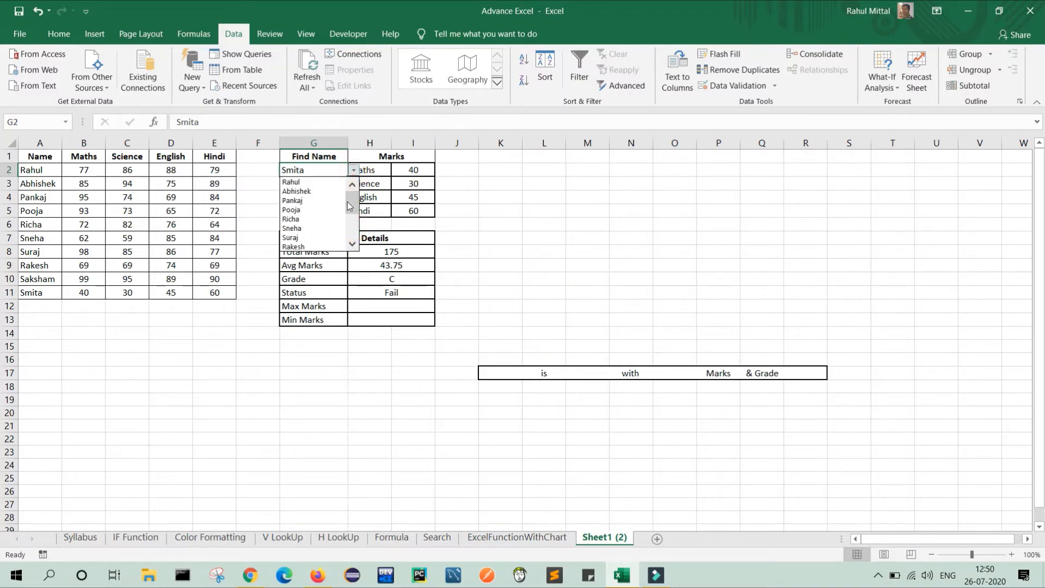
click(304, 220)
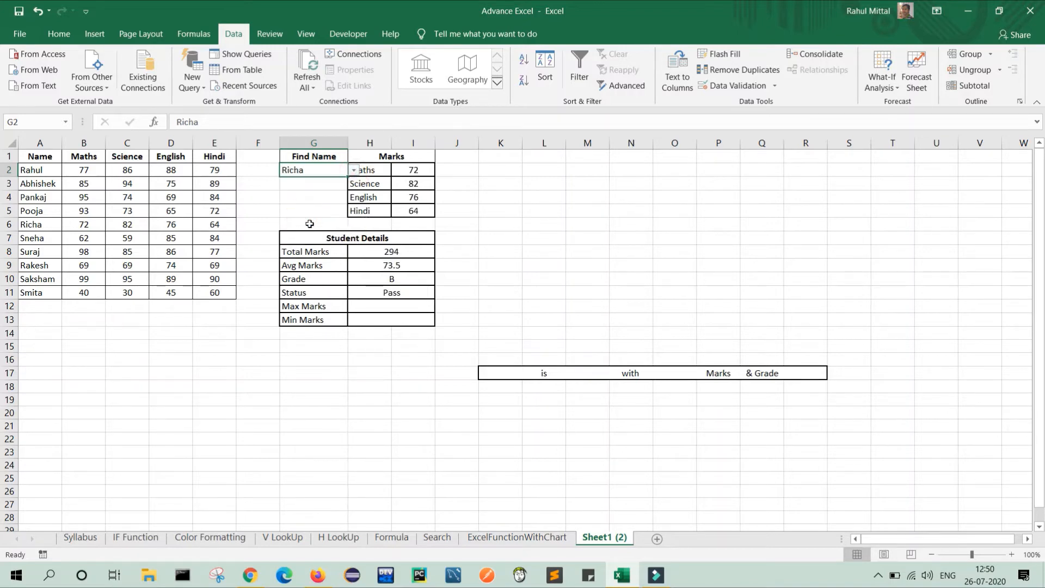
click(394, 417)
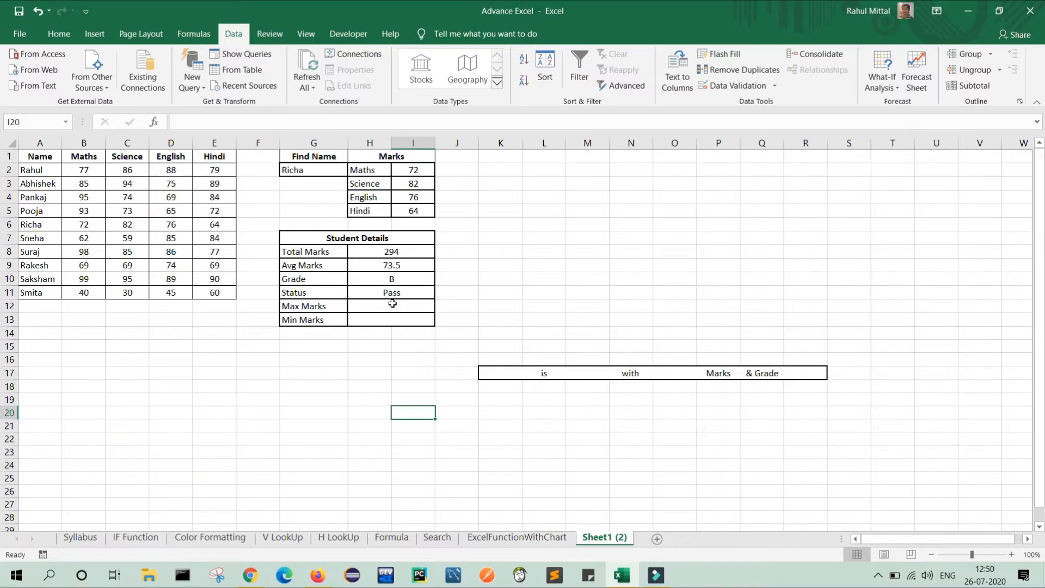
Step: Enter =MAX(I2:I5) in the Max Marks cell H12 to return the highest subject mark
click(393, 303)
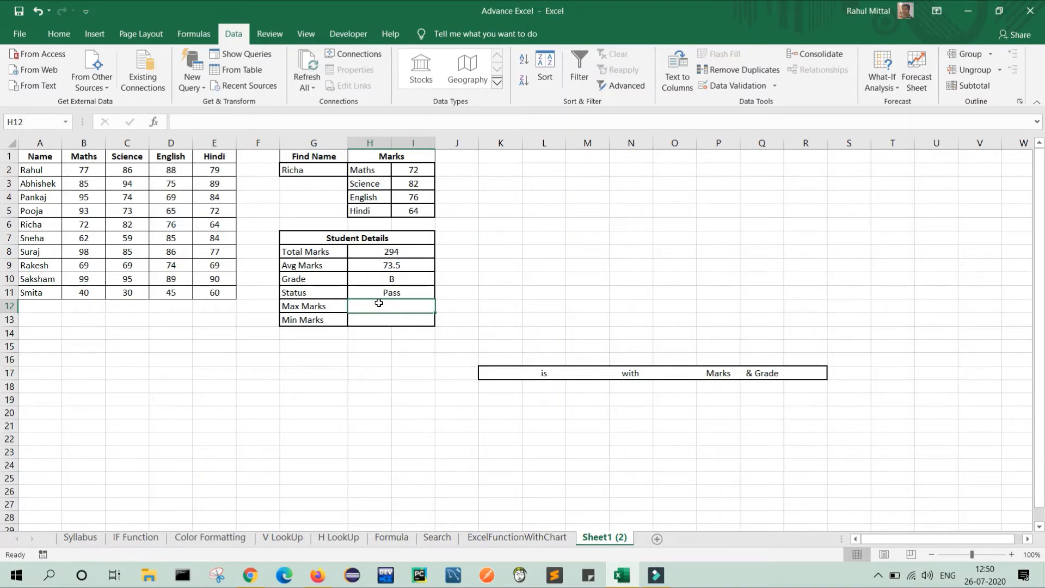
text(=max)
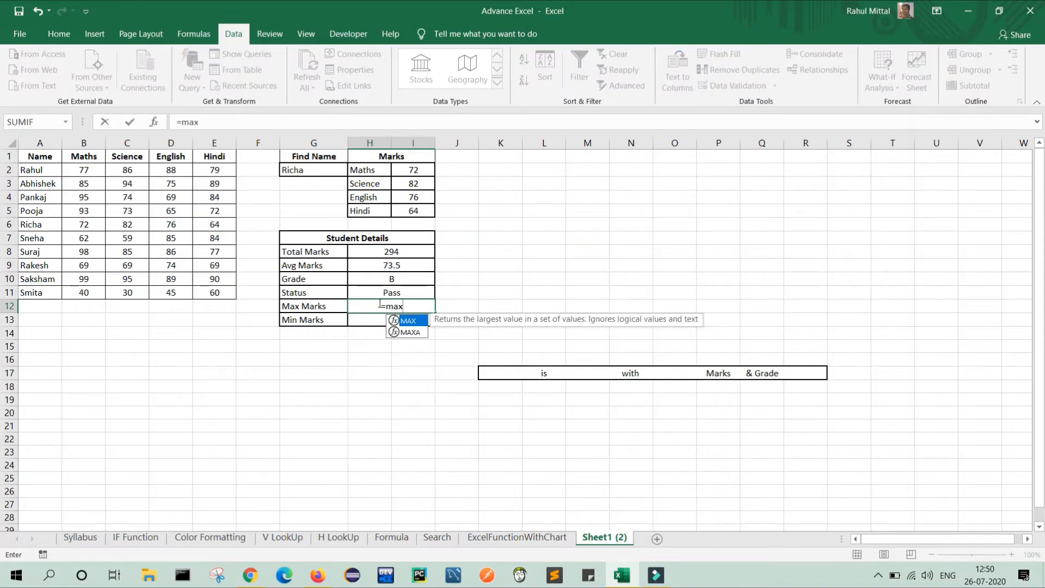
key(Tab)
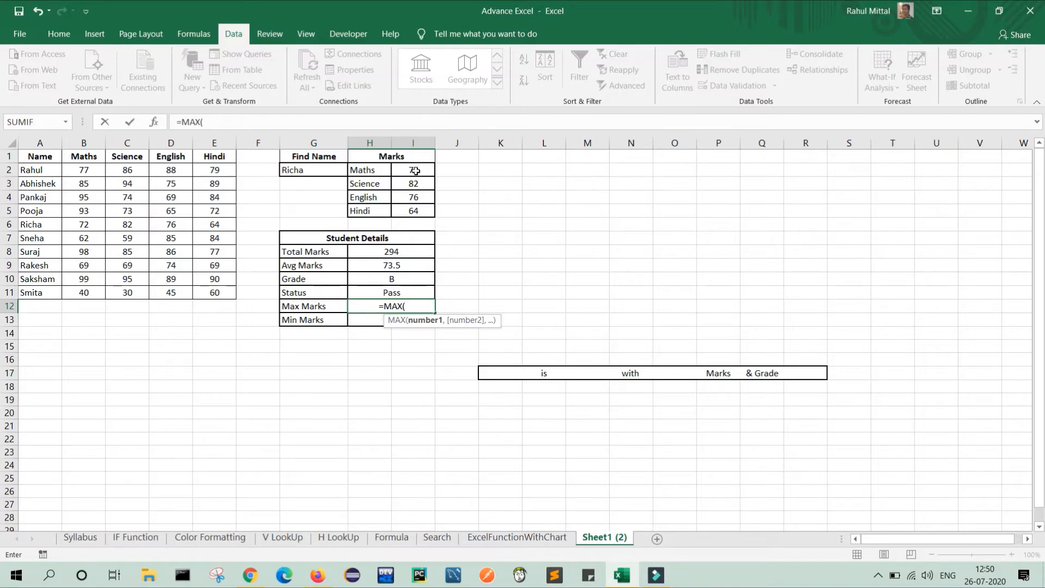
drag(414, 171, 415, 209)
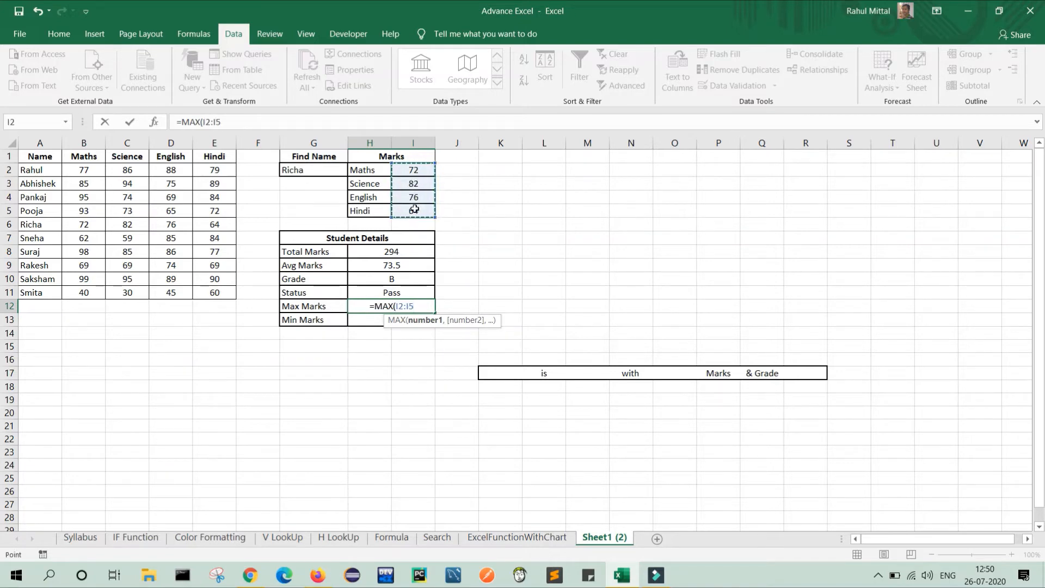
text())
key(Return)
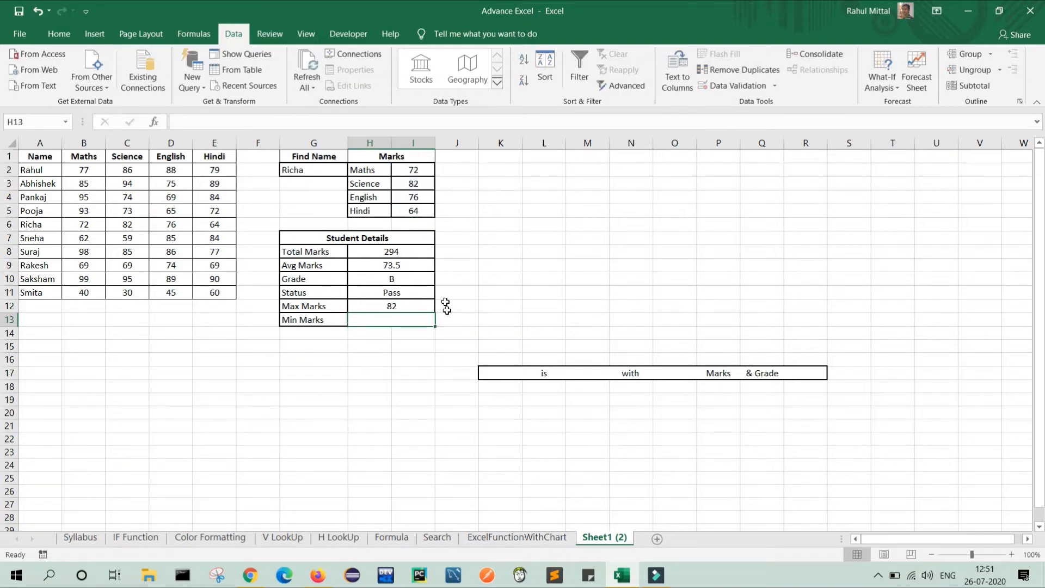
click(406, 304)
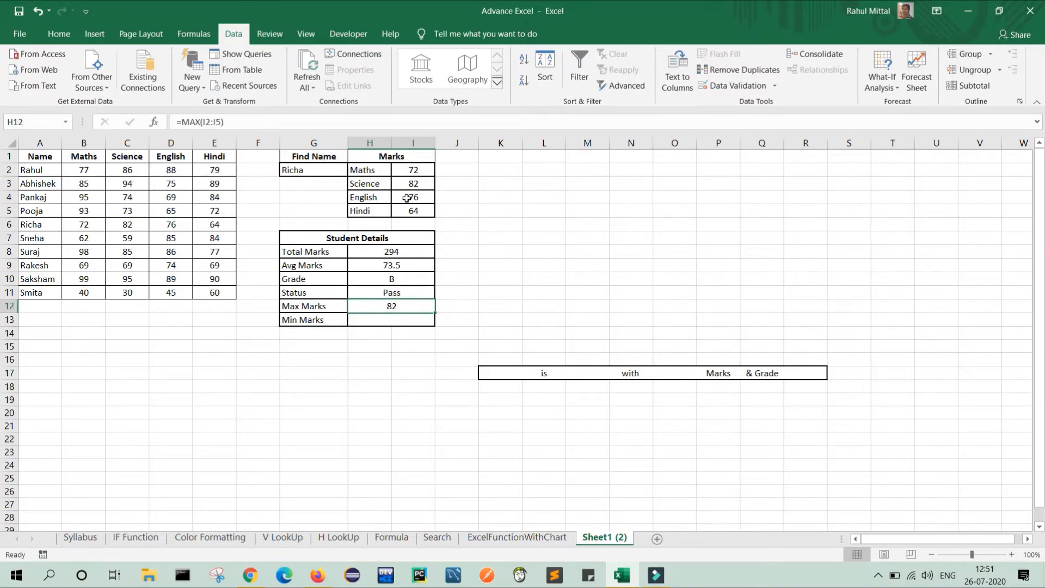
Step: Enter =MIN(I2:I5) in the Min Marks cell H13 to return the lowest subject mark
click(423, 184)
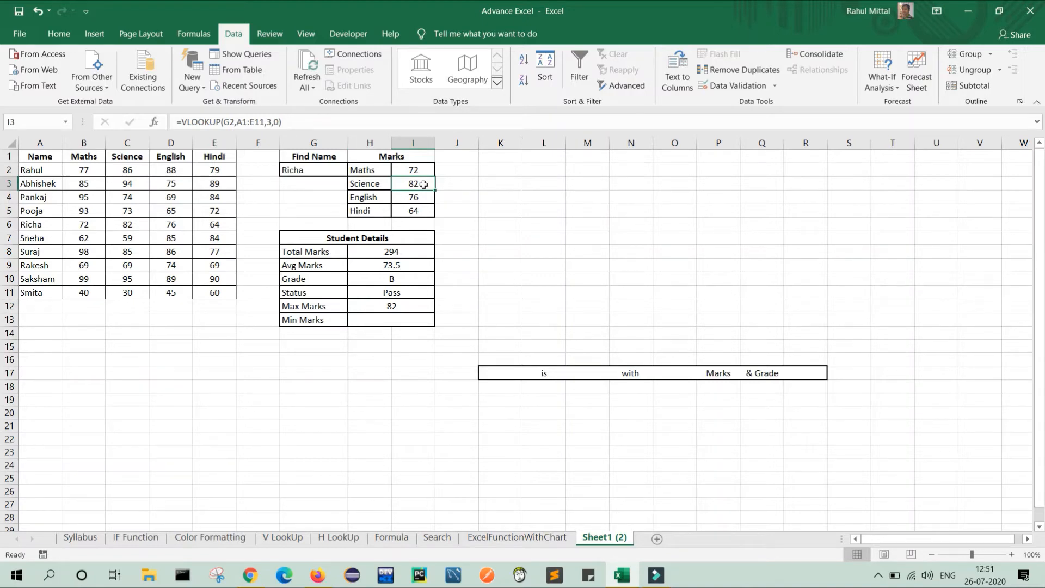
click(380, 320)
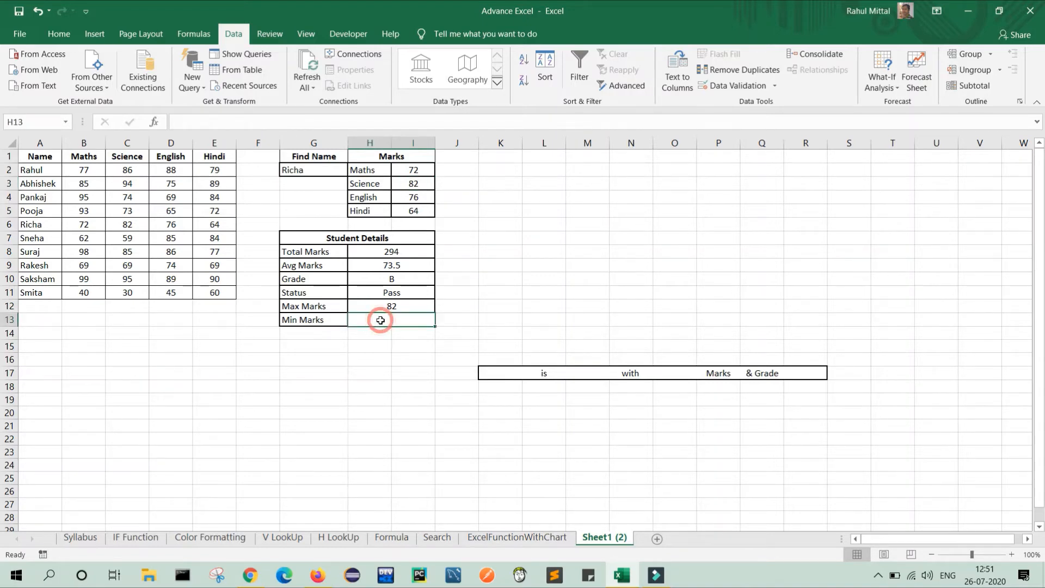
text(=)
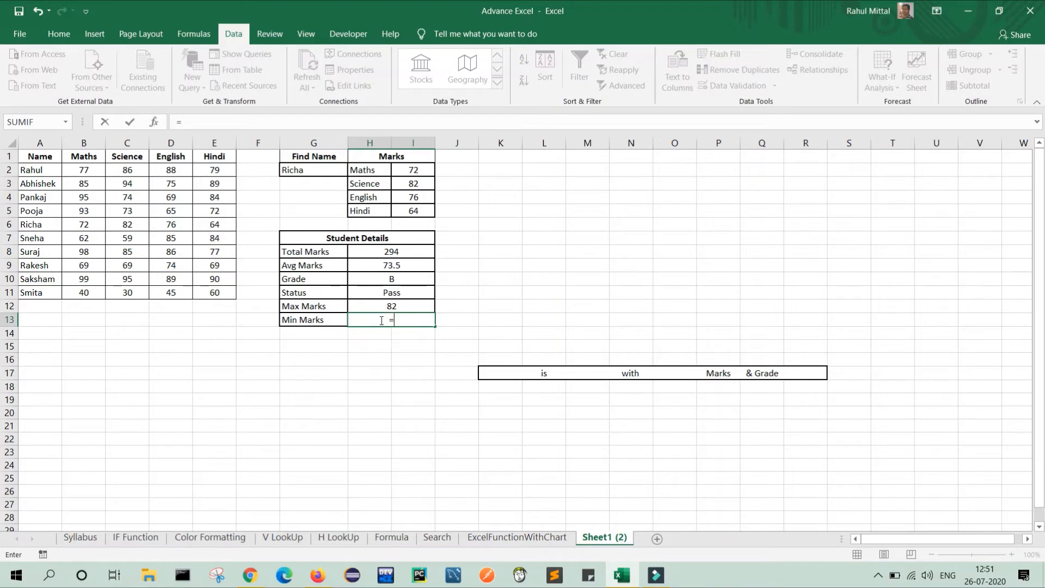
text(min)
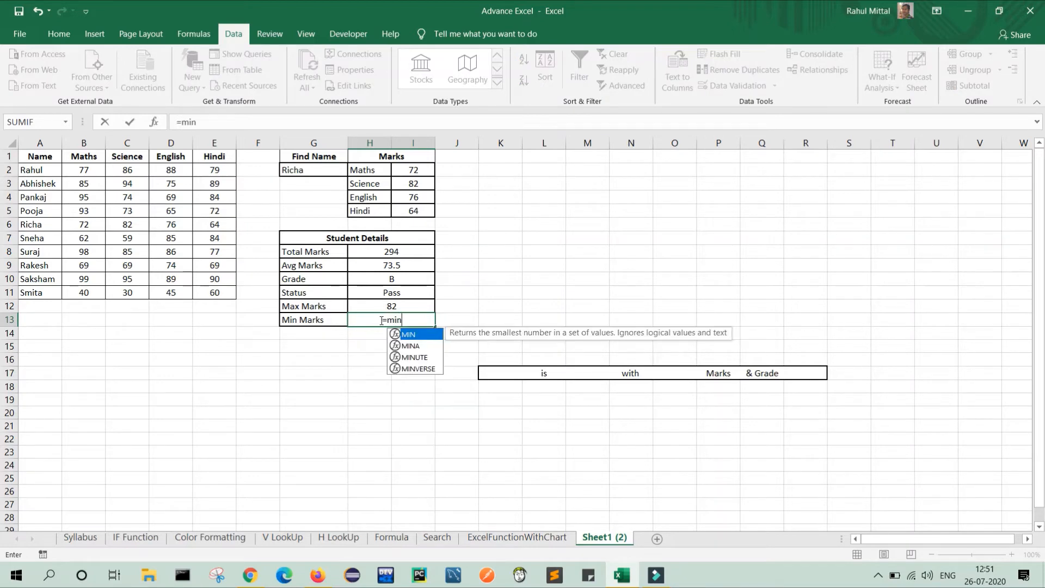
key(Tab)
drag(416, 170, 414, 208)
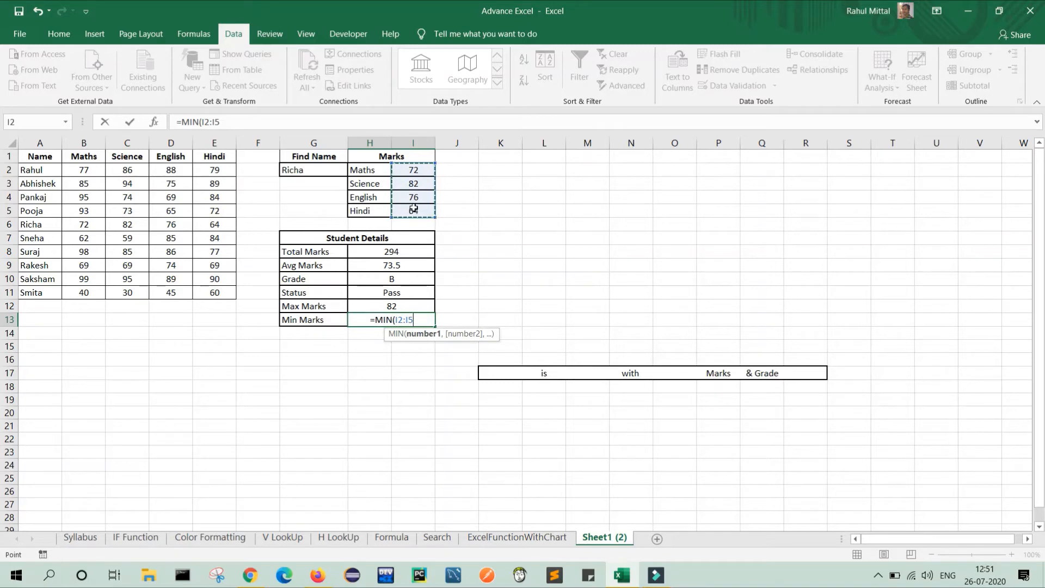
text())
key(Return)
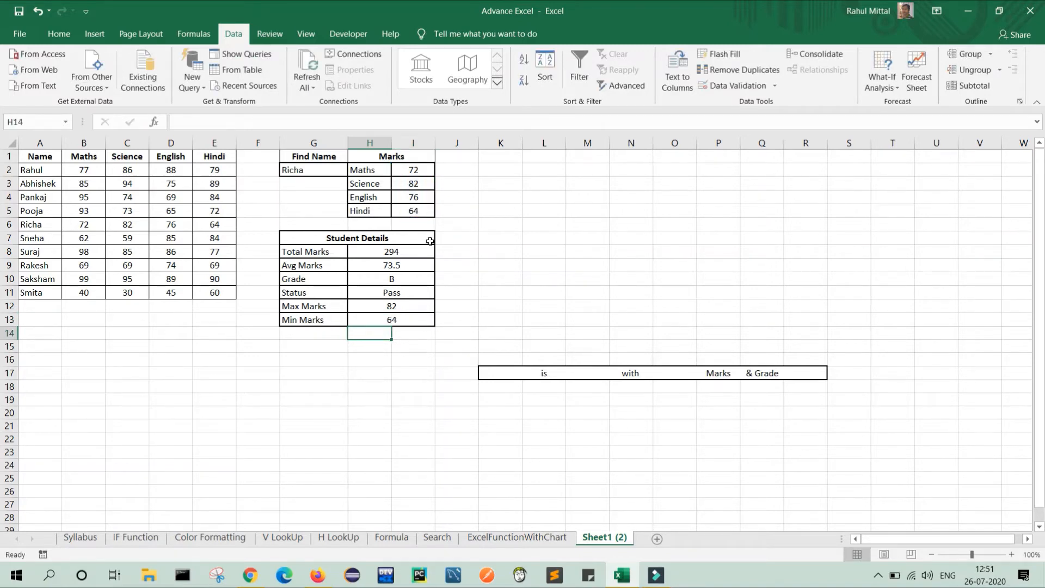
Step: Choose the student from row 3 in the Find Name dropdown and compare the looked-up marks with that student's source row
click(423, 213)
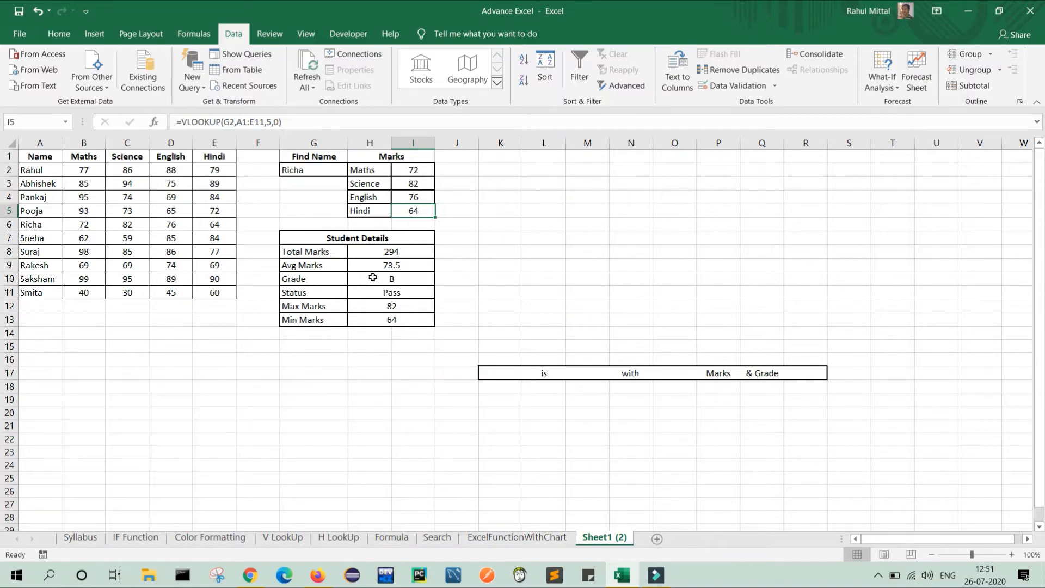
click(319, 169)
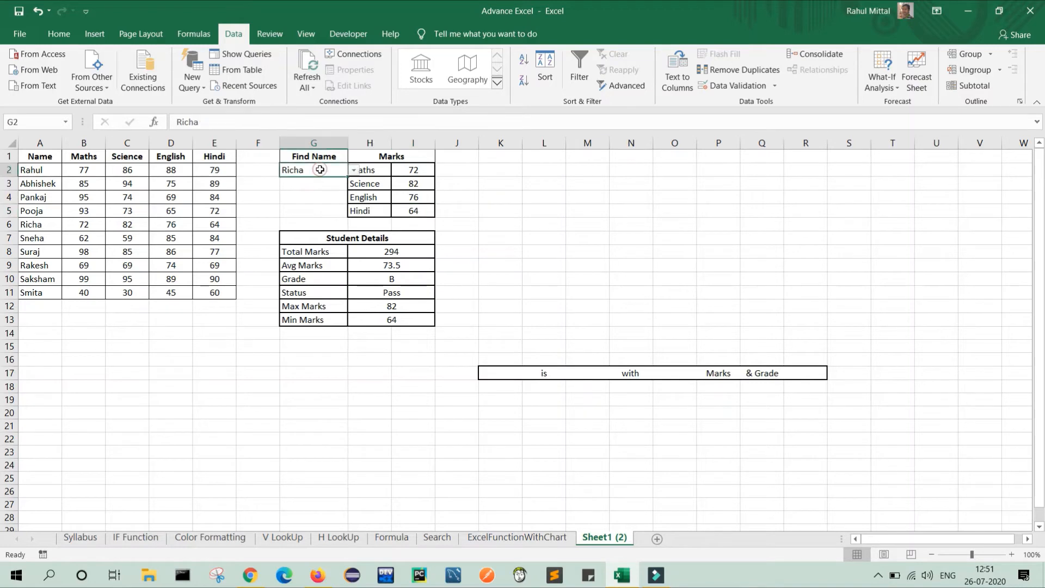
click(353, 171)
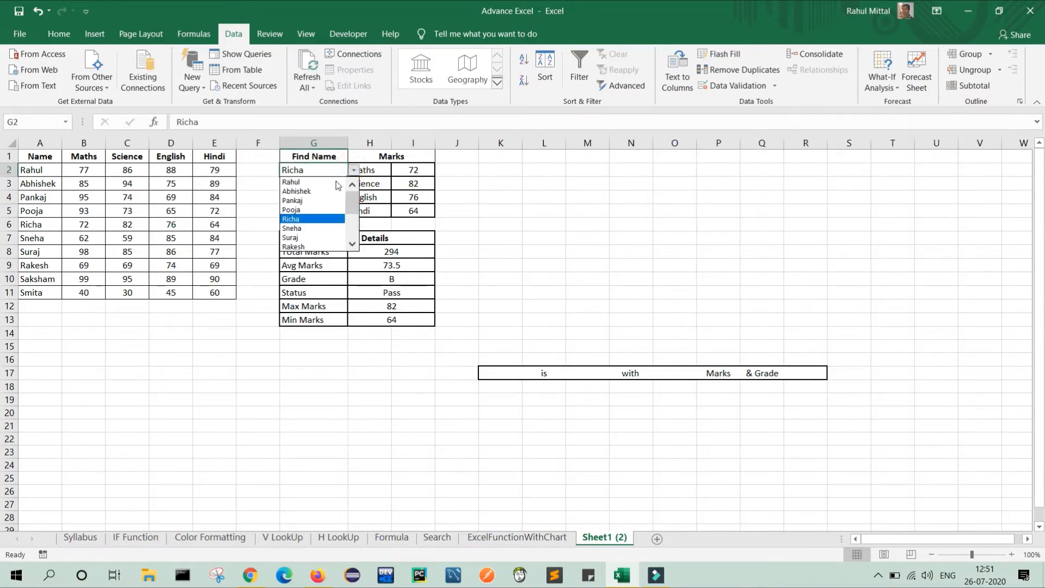
click(308, 192)
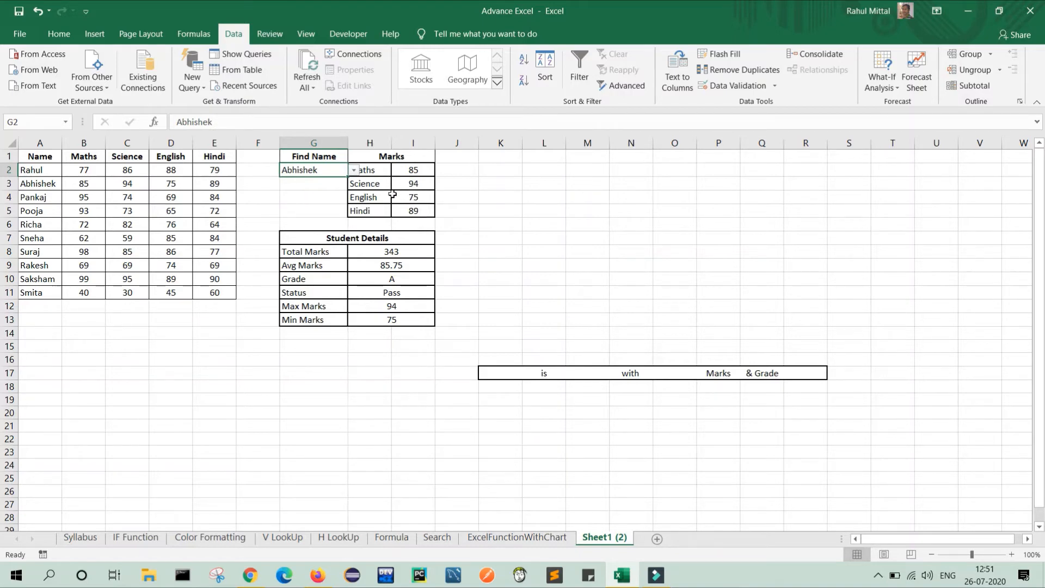
click(96, 184)
click(128, 186)
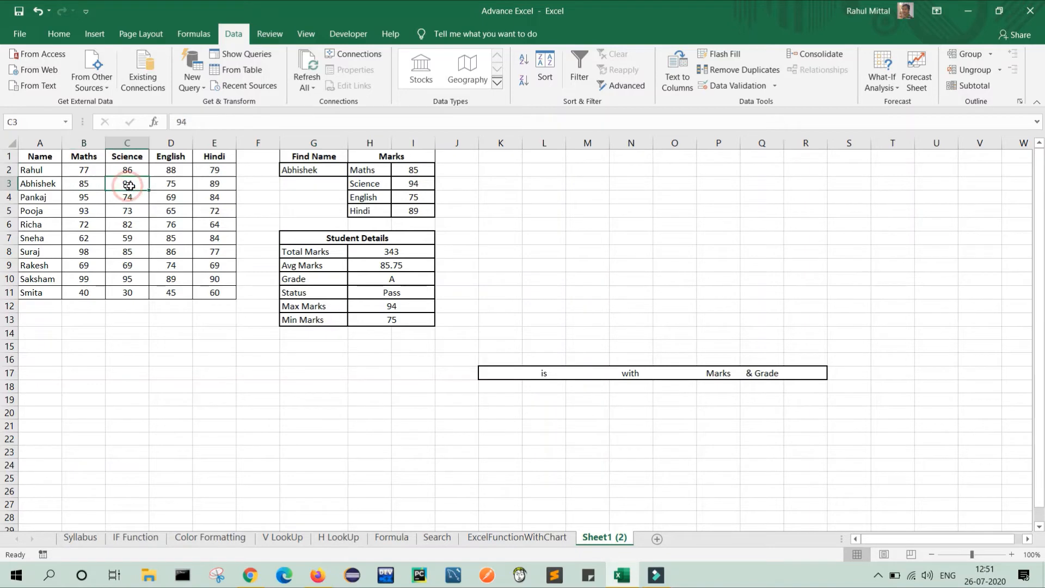
click(165, 184)
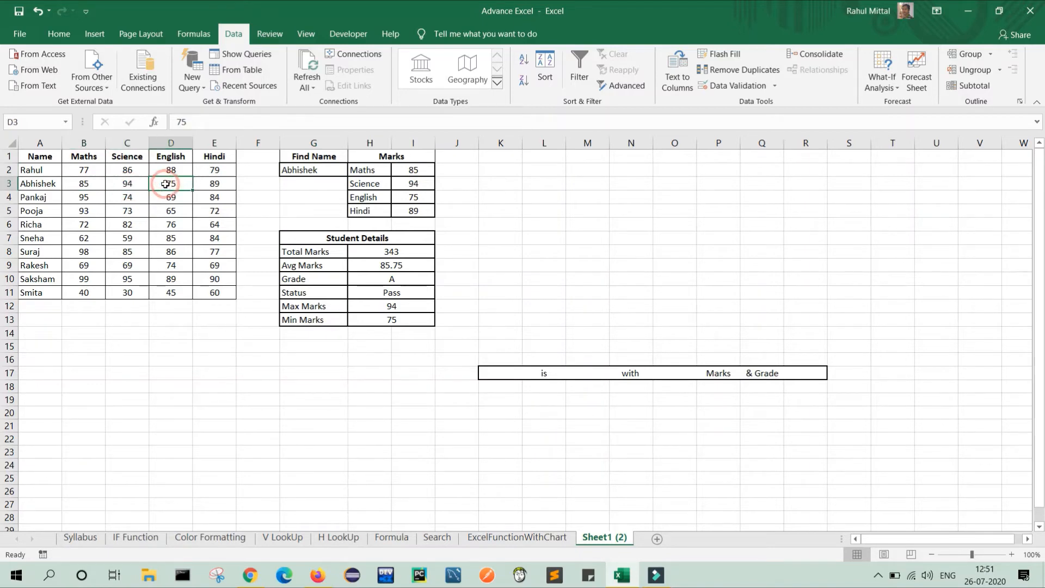
click(215, 185)
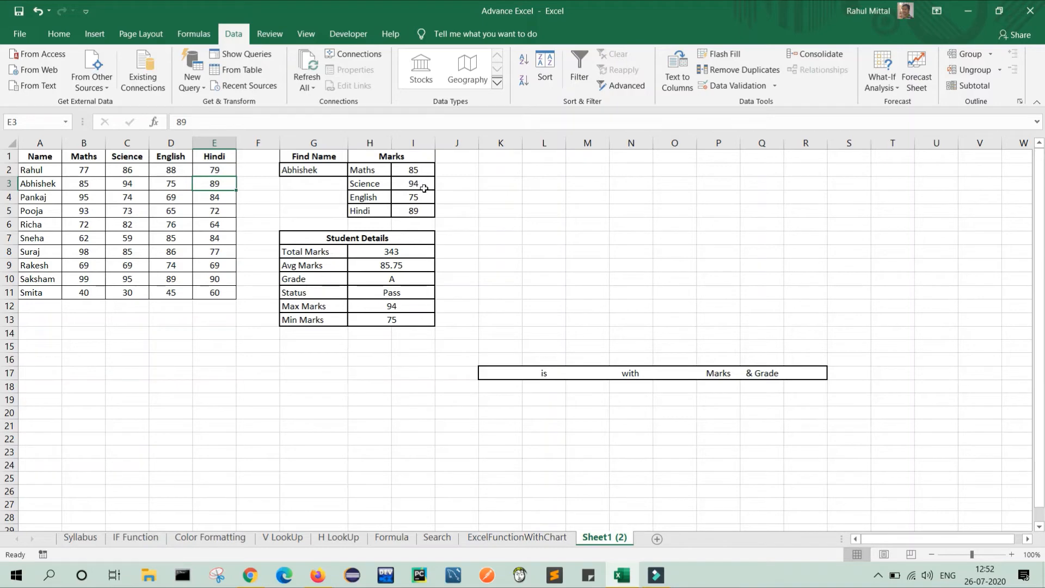
click(424, 188)
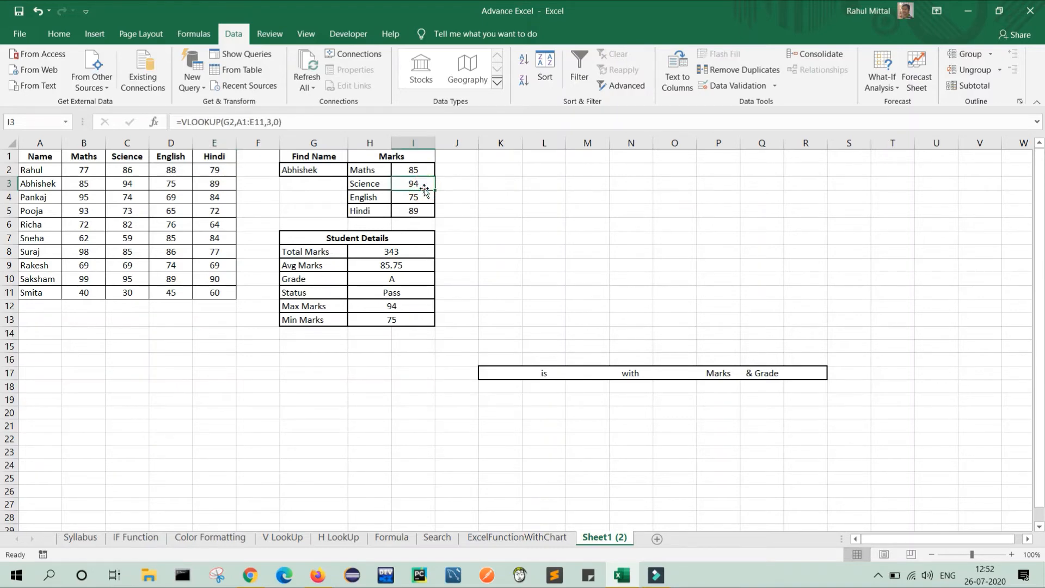
click(408, 322)
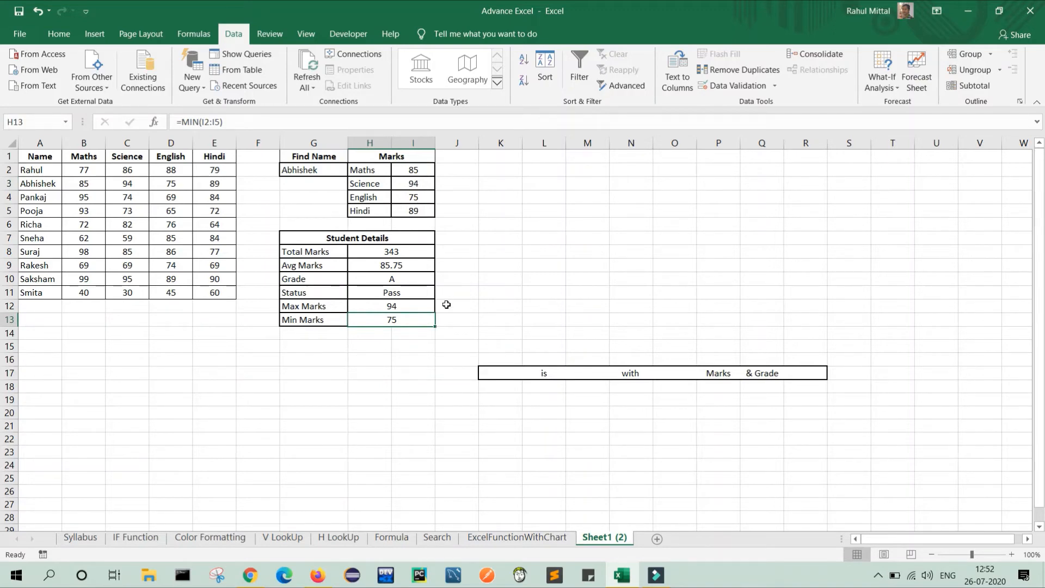
Step: Review the blank cells of the row 17 summary sentence and link its name cell K17 to Find Name with =G2
click(402, 389)
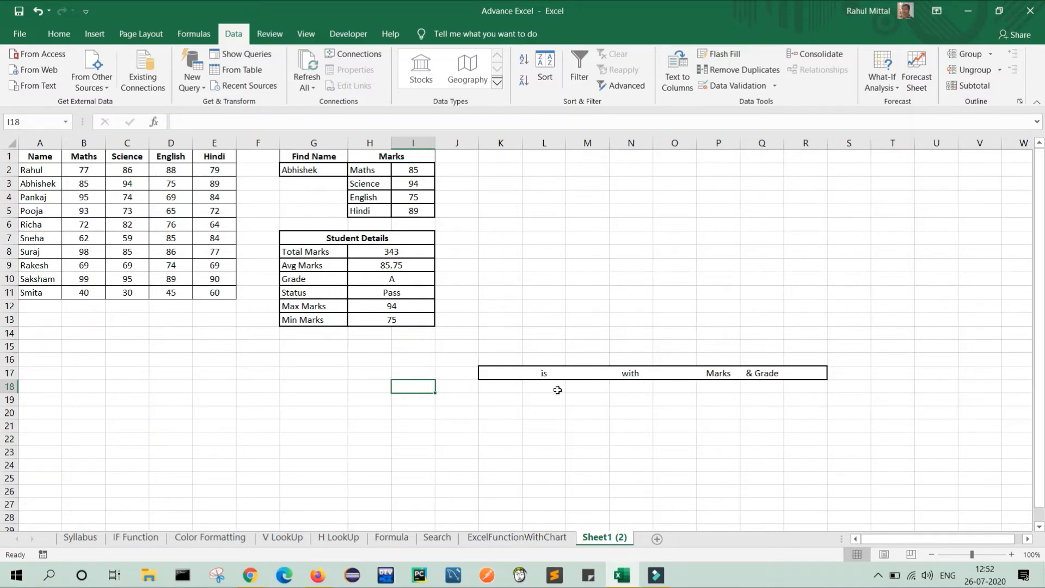
click(500, 375)
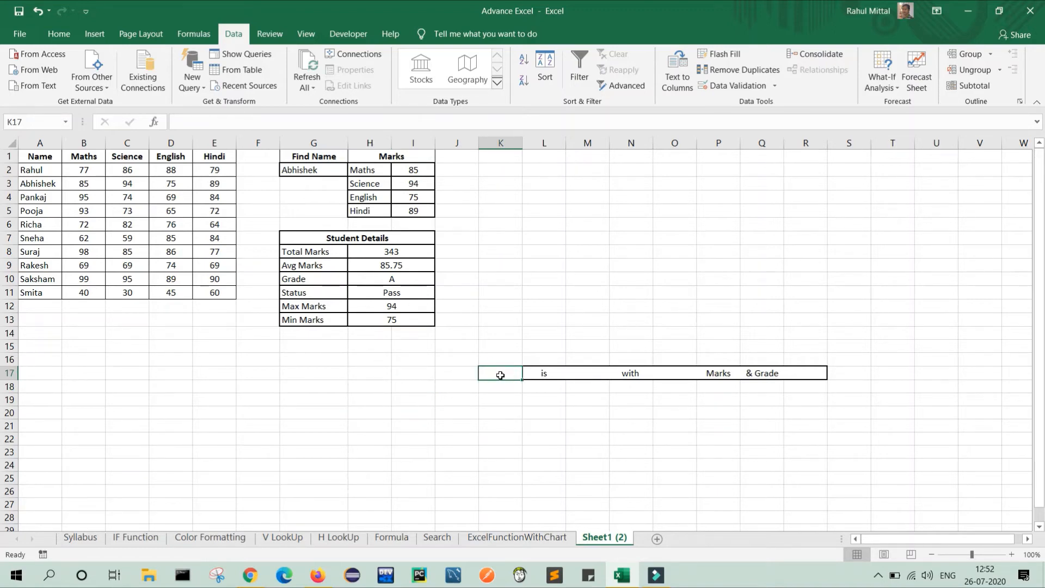
click(596, 374)
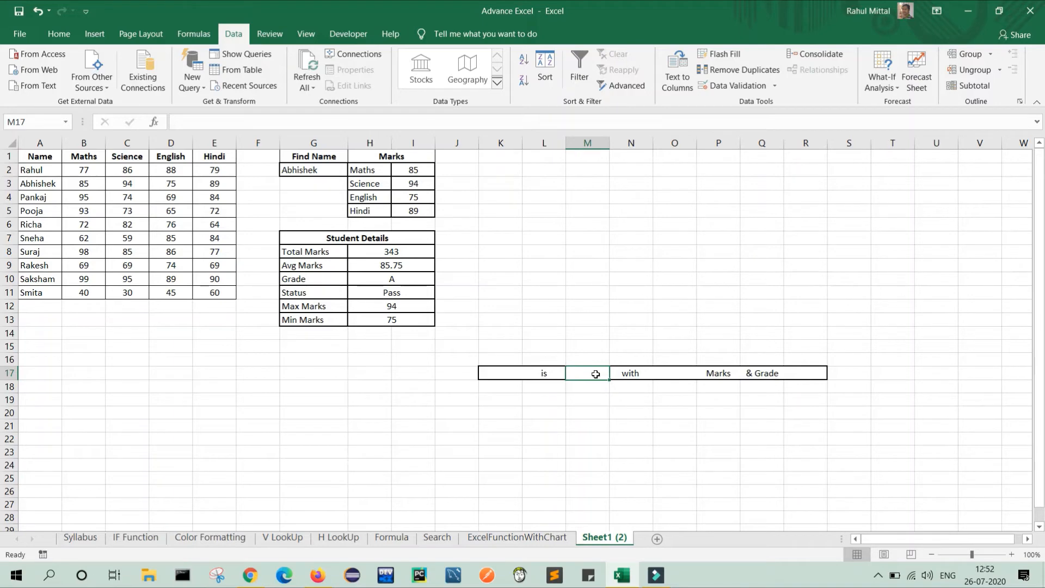
click(680, 375)
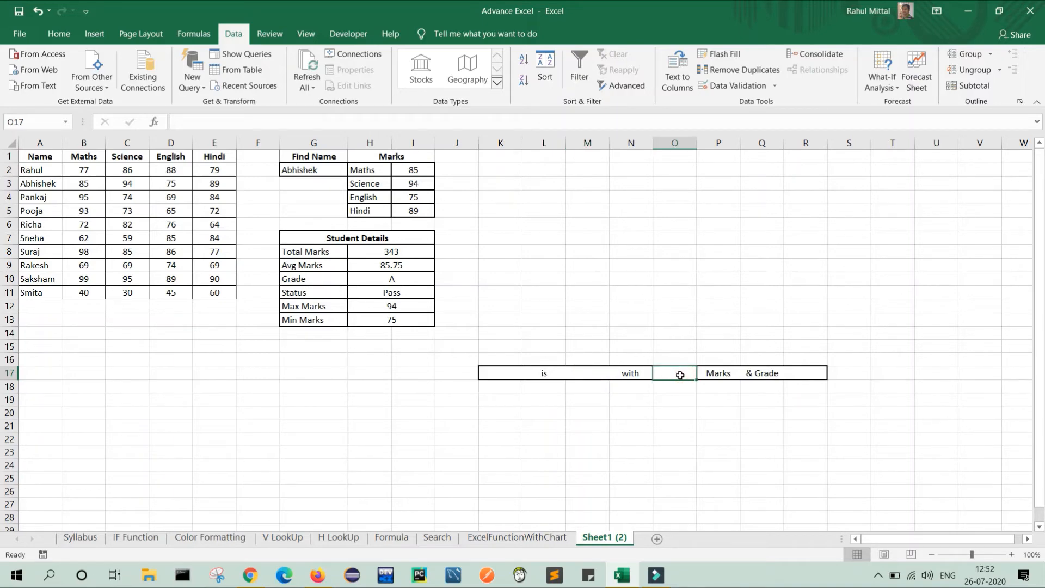
click(818, 375)
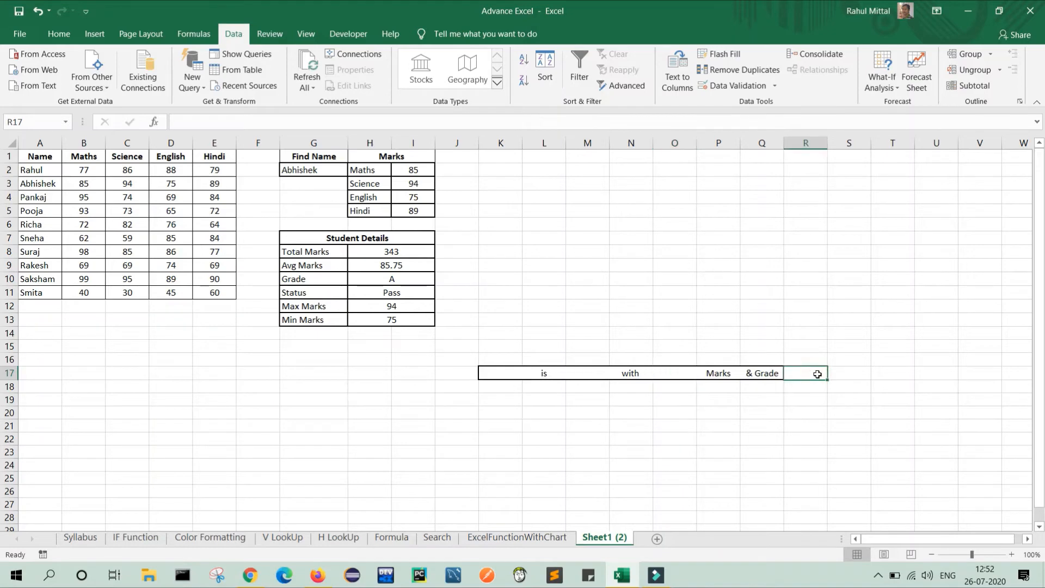
click(499, 374)
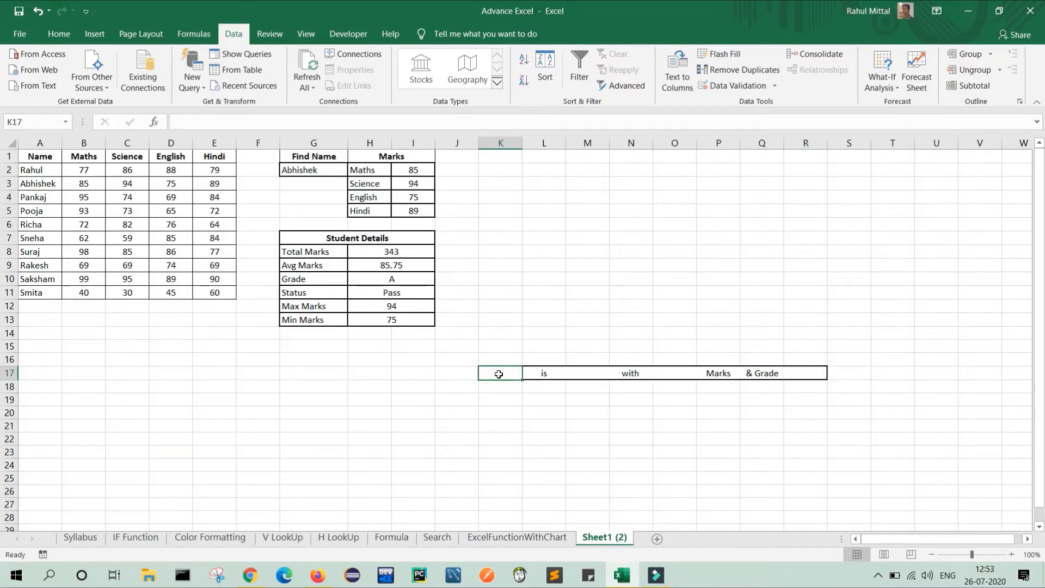
text(=)
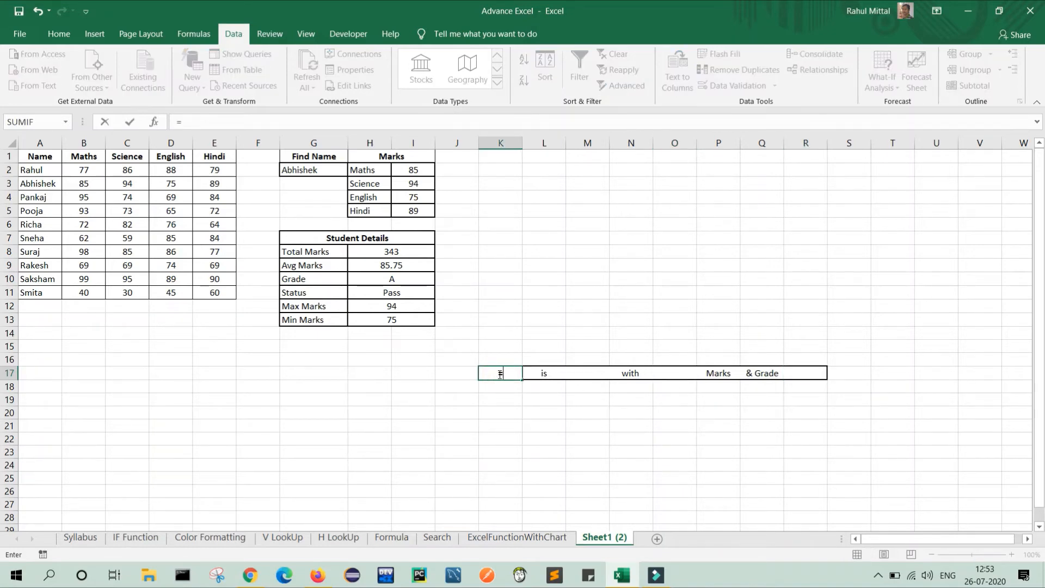
click(326, 172)
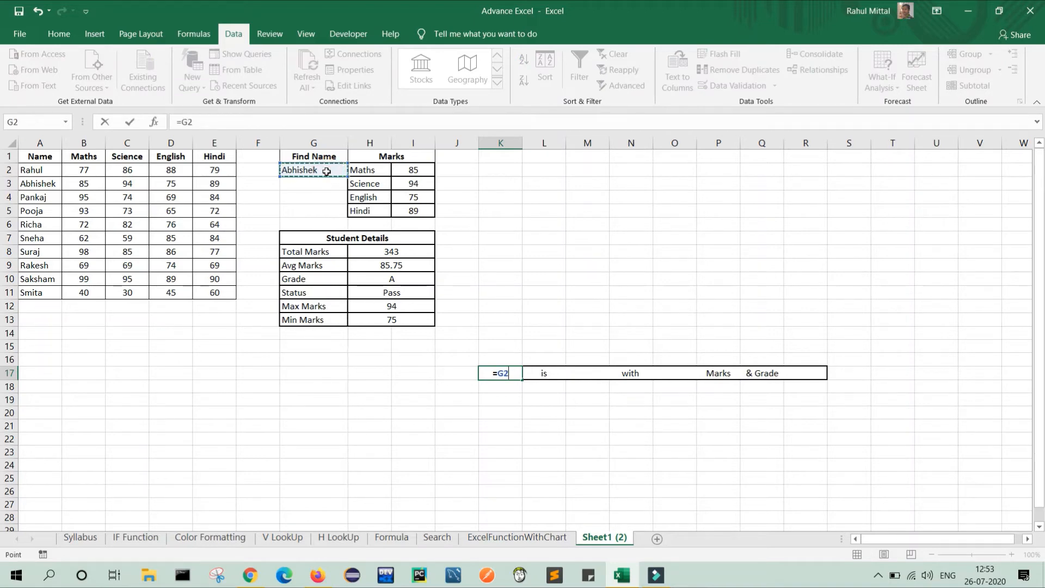
key(Return)
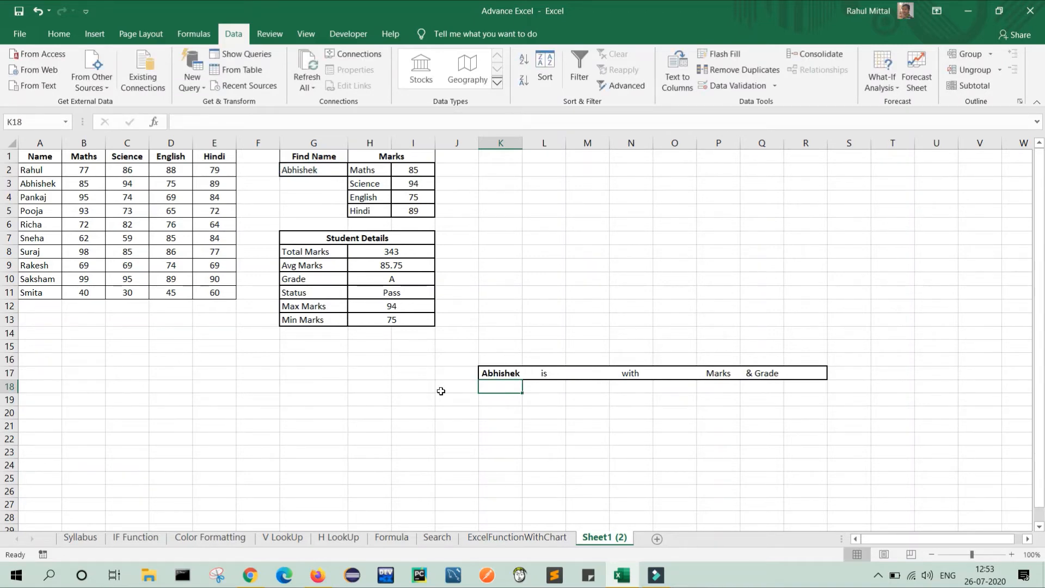
Step: Link the summary sentence's result cell M17 to the Status value with =H11
click(580, 376)
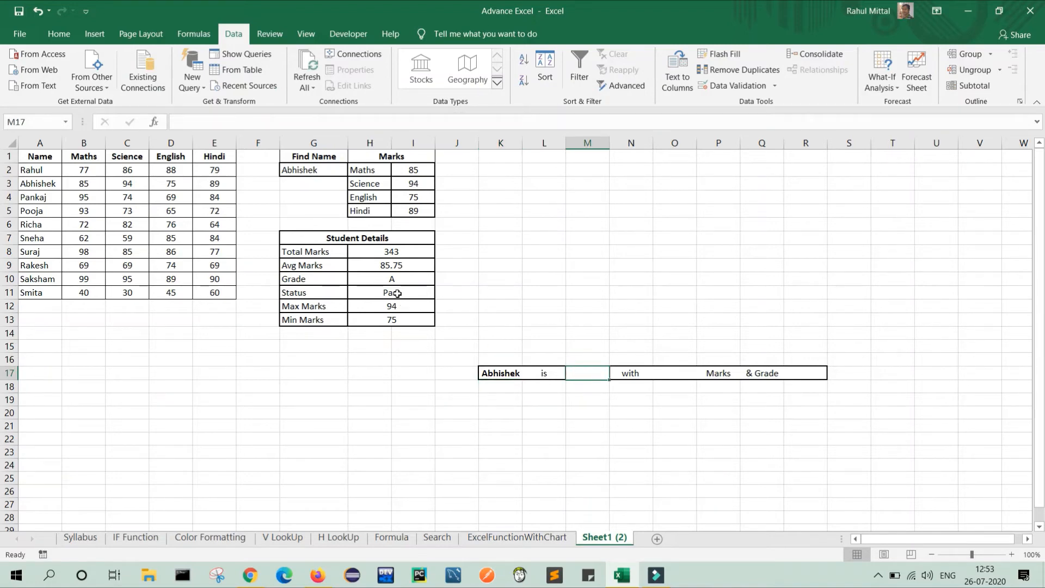
text(=)
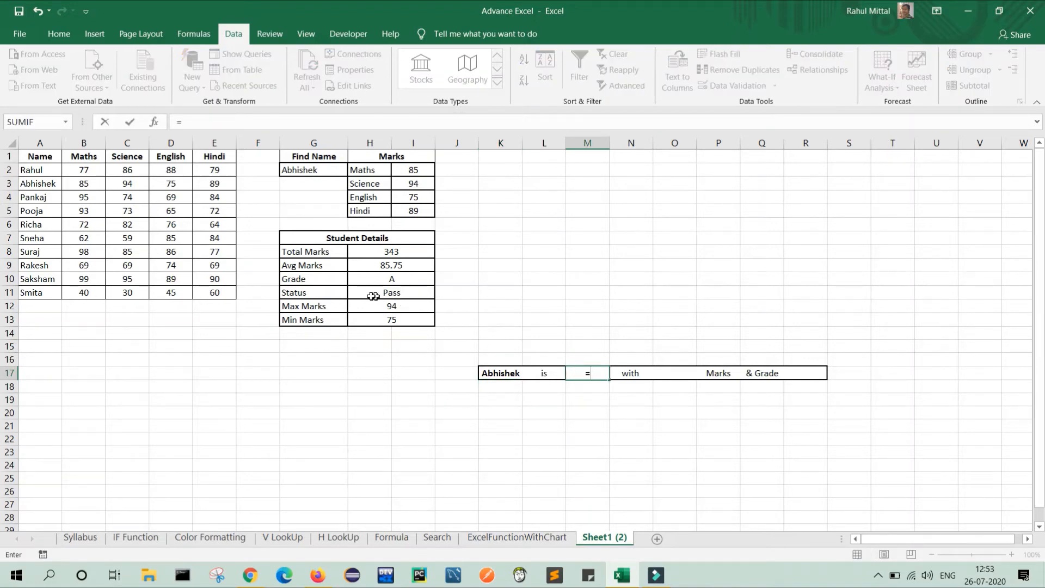
click(392, 294)
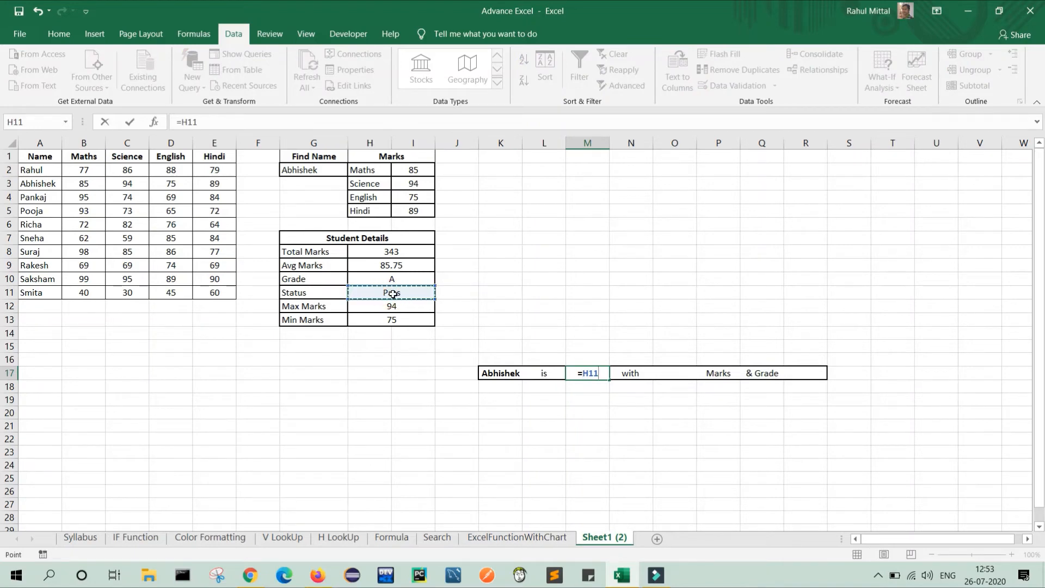
key(Return)
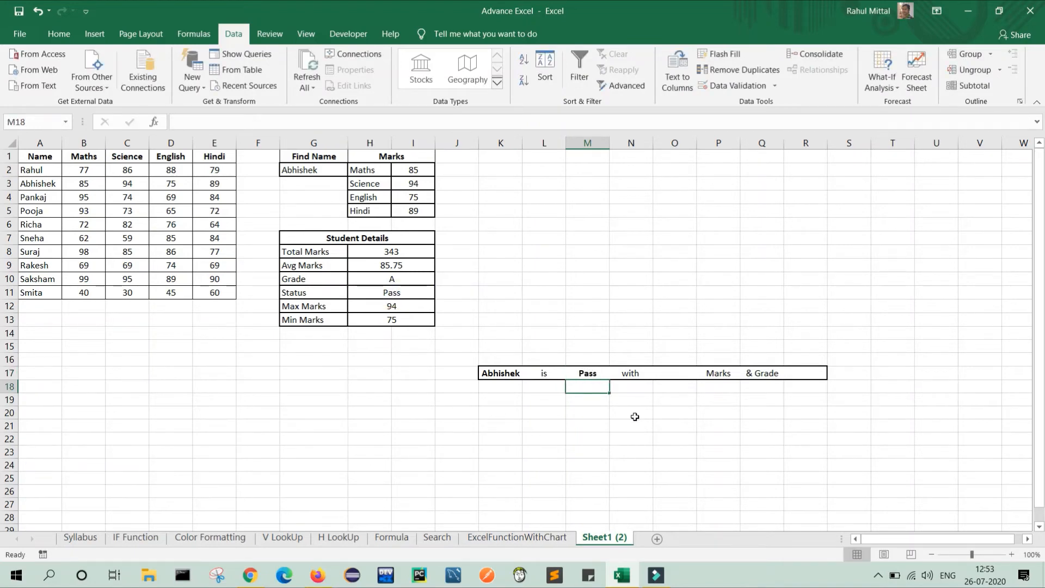
Step: Link the summary sentence's marks cell O17 to the Avg Marks value with =H9
click(677, 375)
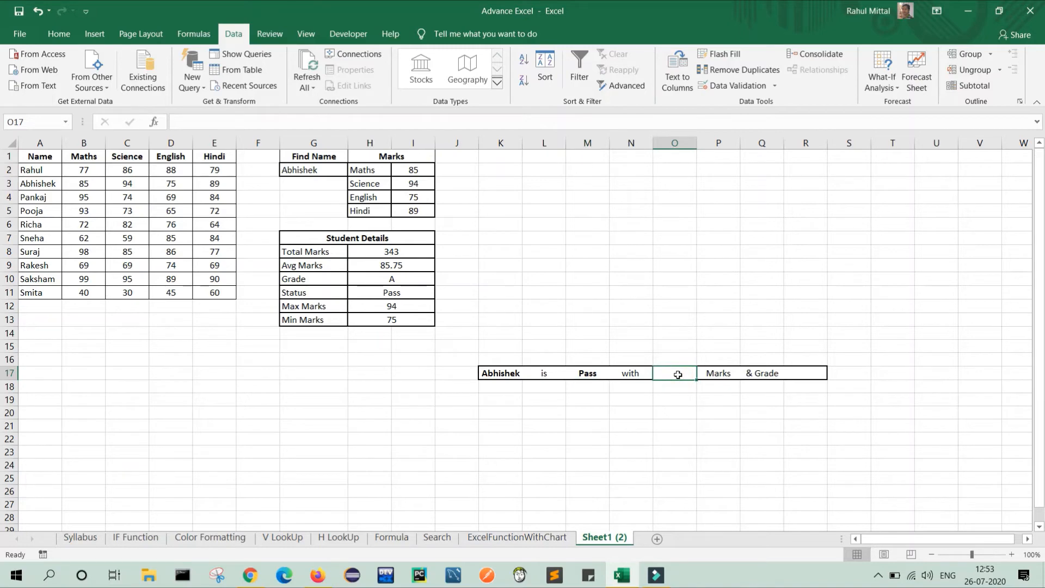
text(=)
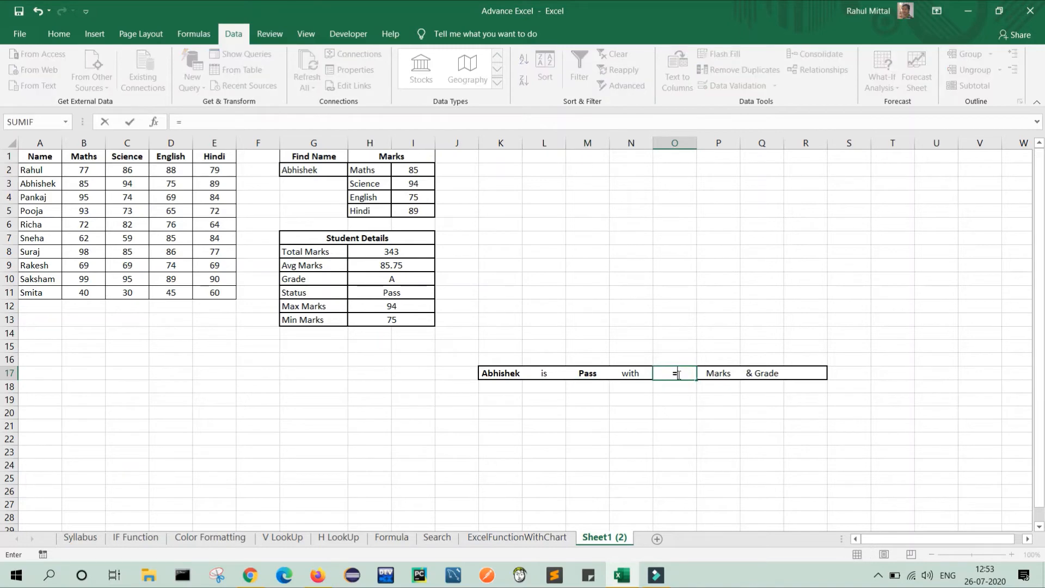
click(400, 266)
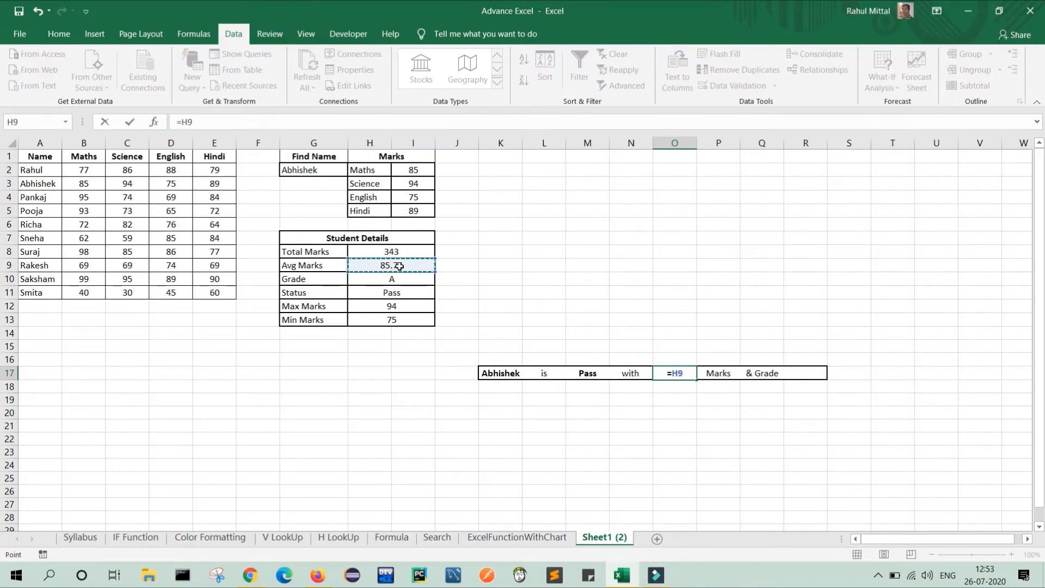
key(Return)
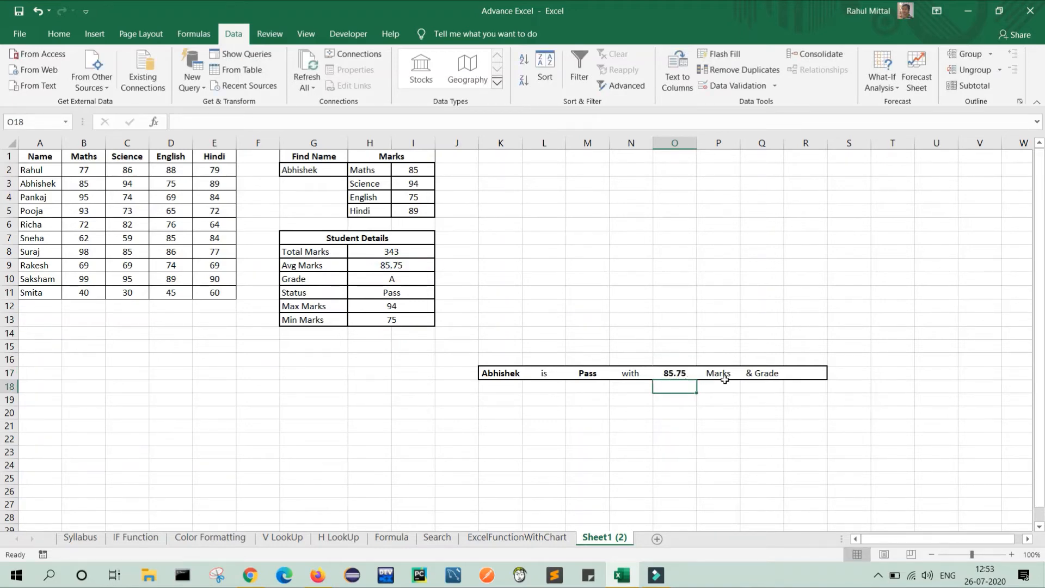
Step: Link the summary sentence's grade cell R17 to the Grade value with =H10
click(796, 372)
text(=)
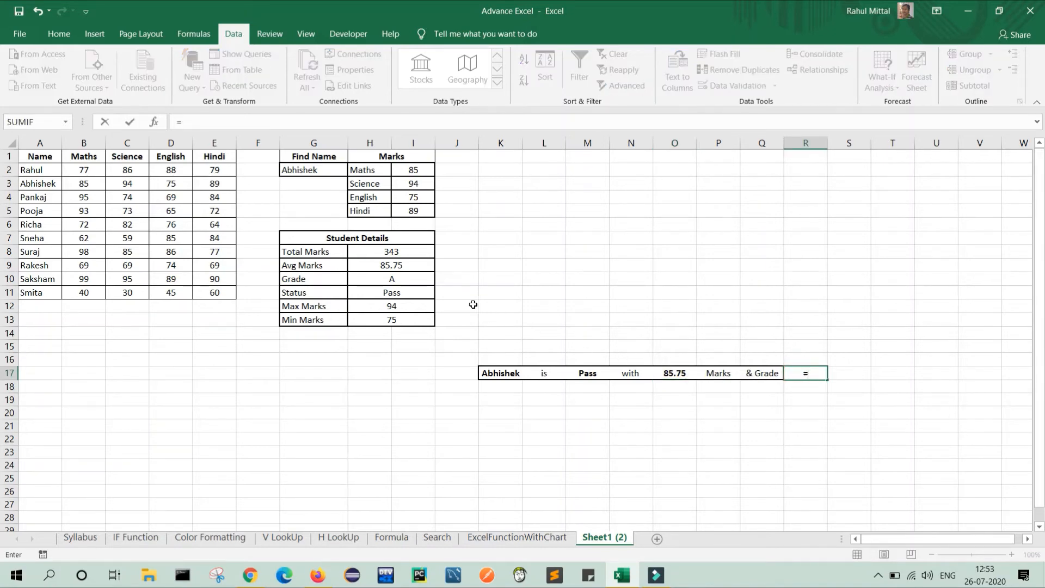
click(410, 279)
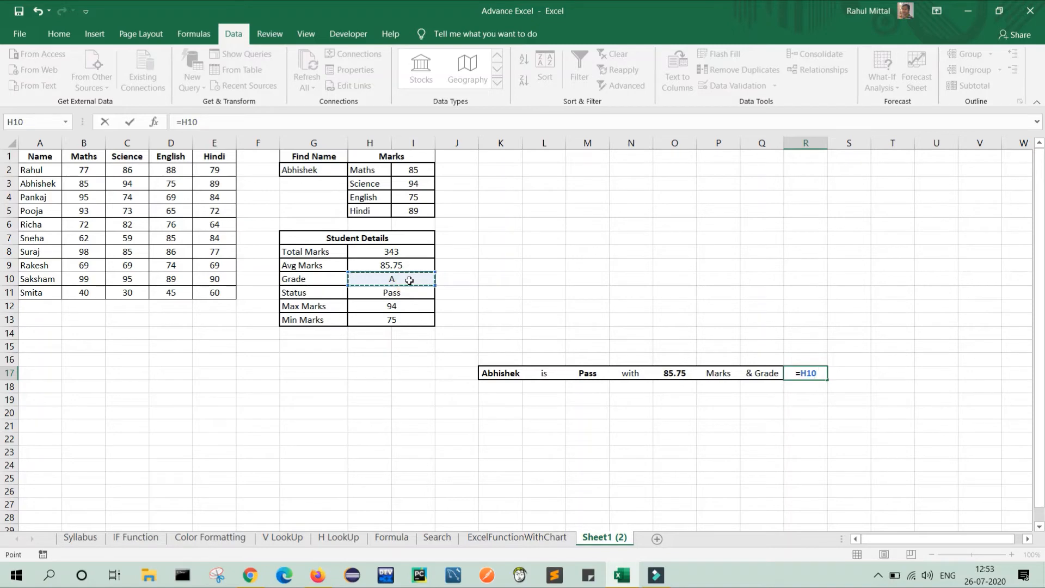
key(Return)
click(375, 416)
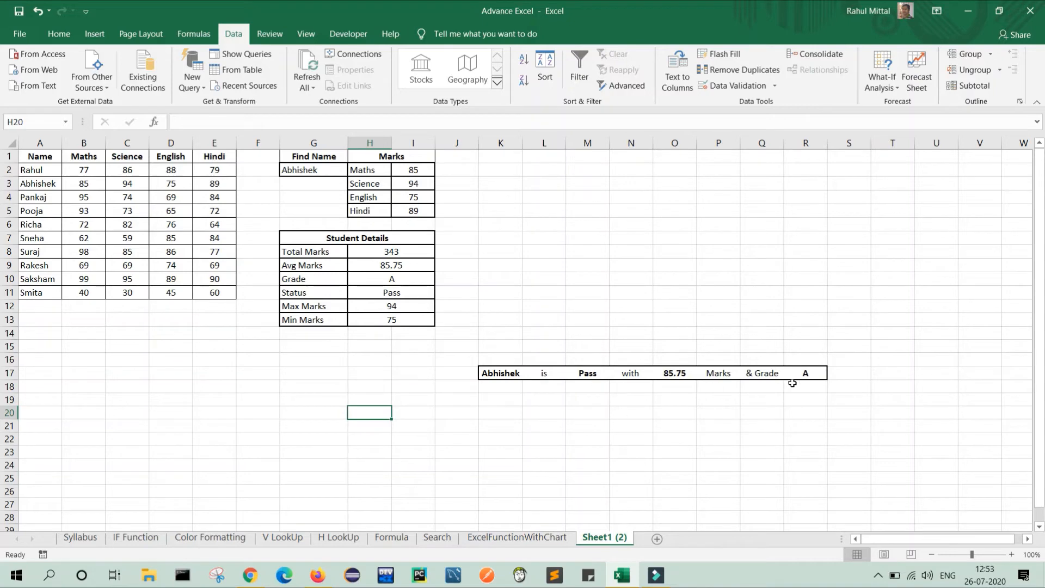
Step: Pick the student listed in row 6 from the Find Name dropdown in G2
click(322, 170)
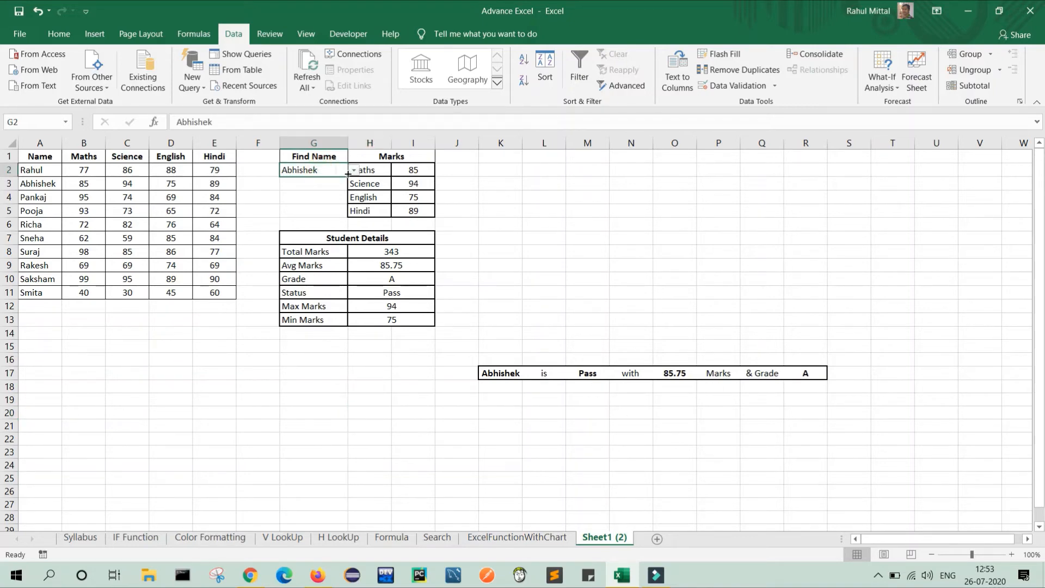
click(354, 170)
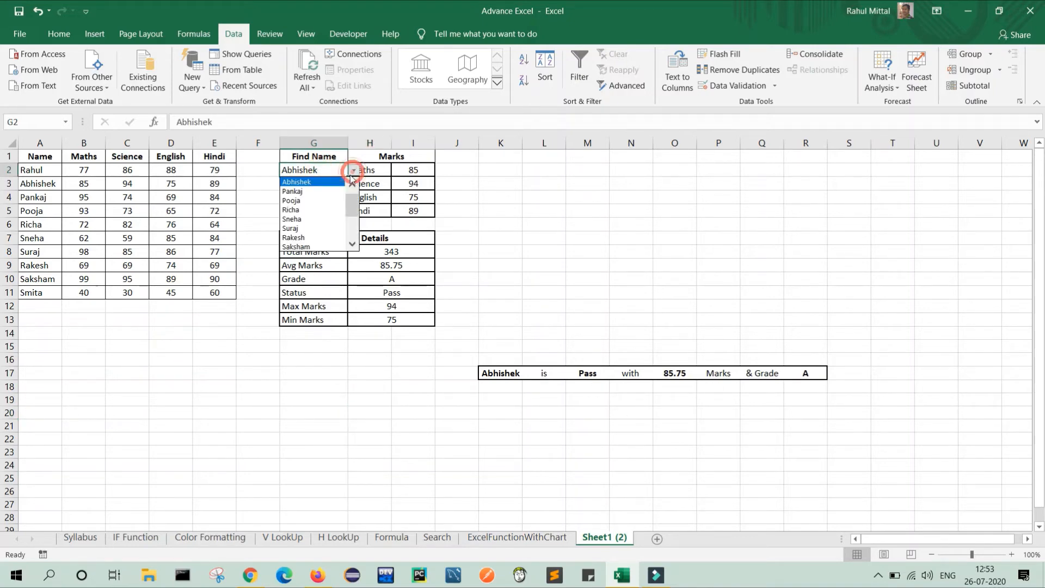
click(305, 210)
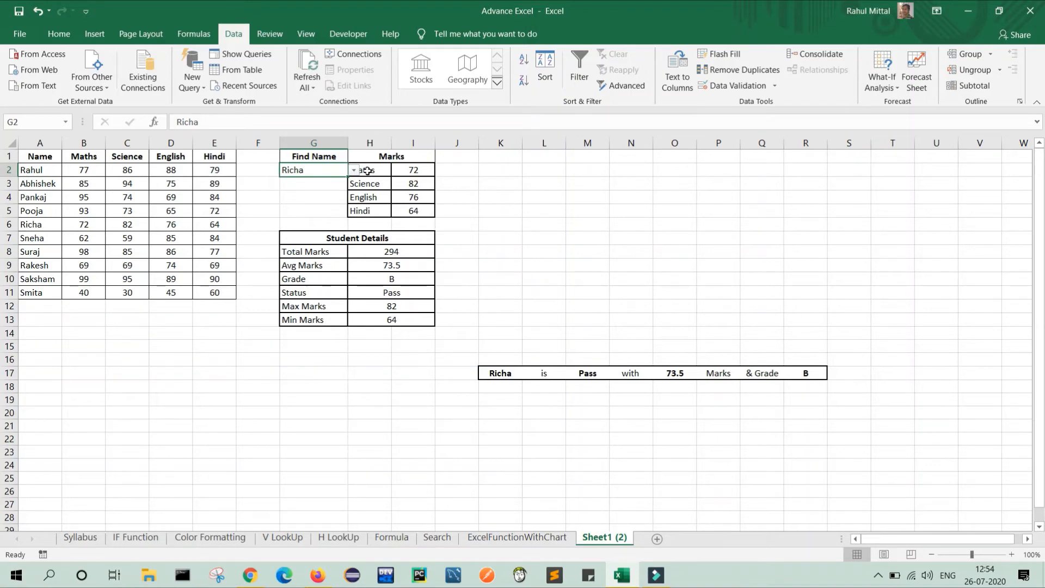
Step: Insert a pie chart of the subject marks in H2:I5
drag(370, 171, 415, 209)
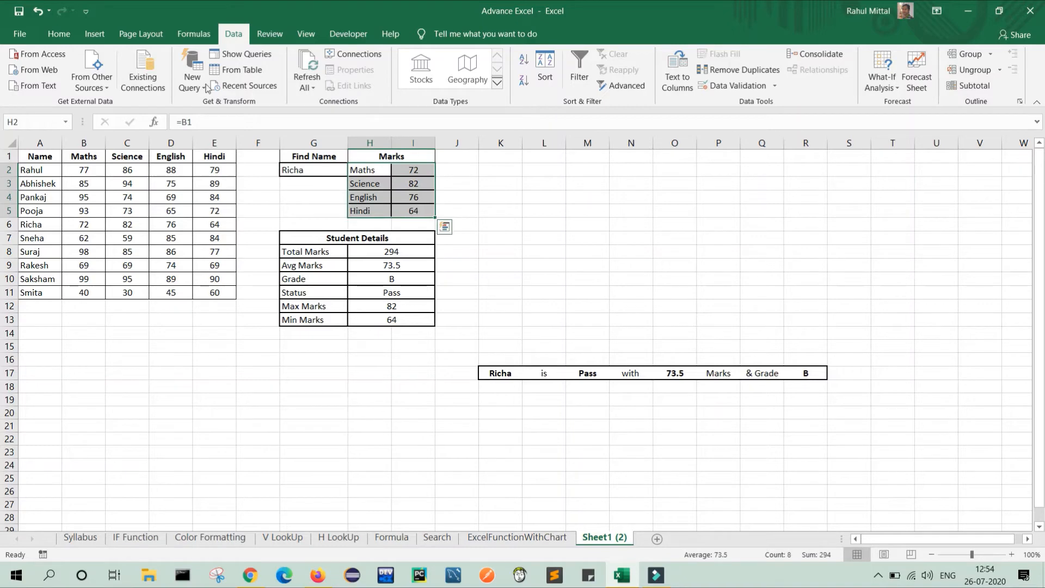
click(91, 35)
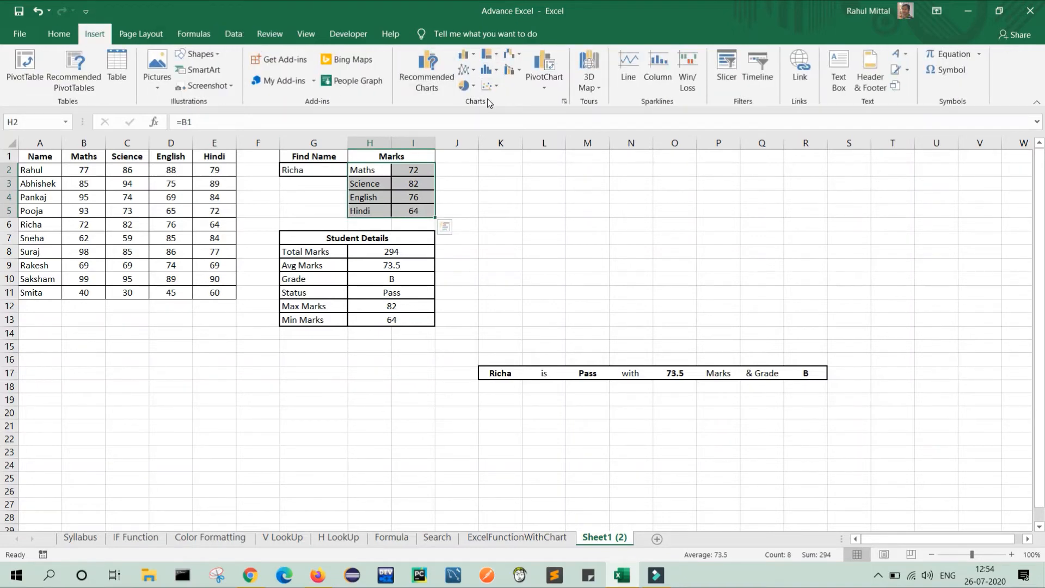
click(421, 85)
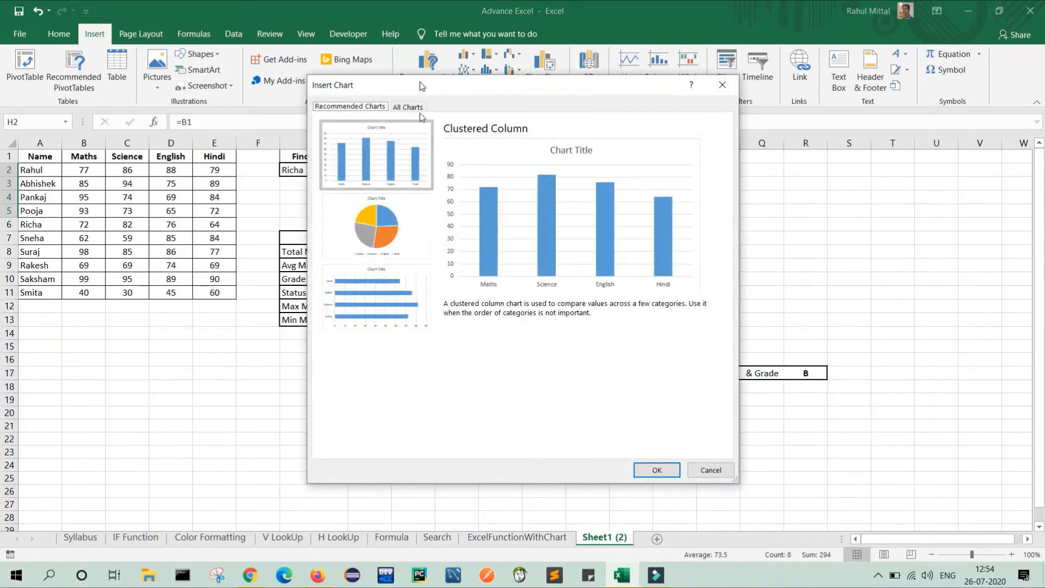
click(385, 225)
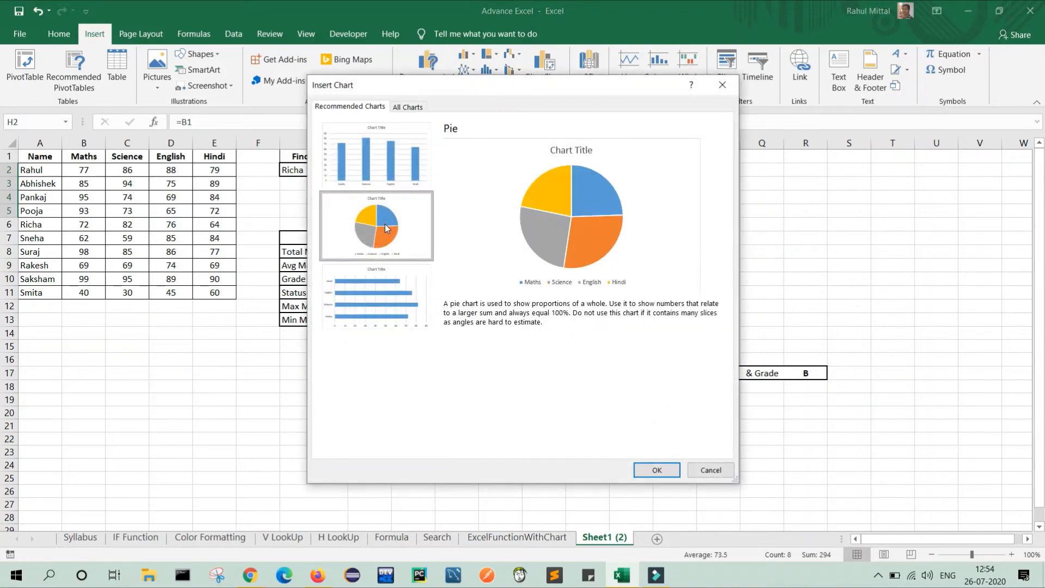
click(657, 471)
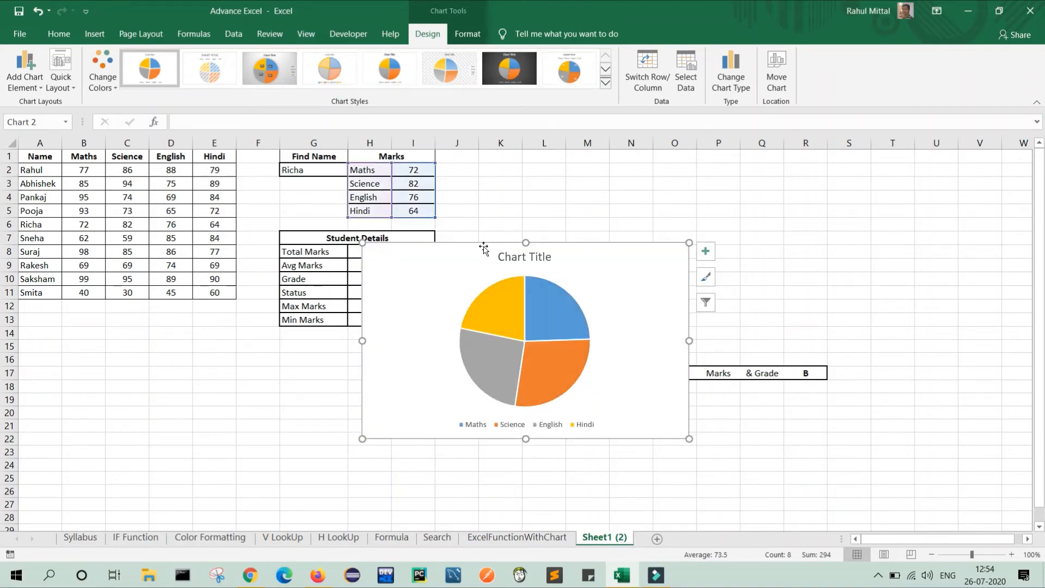
Step: Move the pie chart above the row 17 summary sentence and enlarge it to span columns K to R
drag(484, 246, 601, 157)
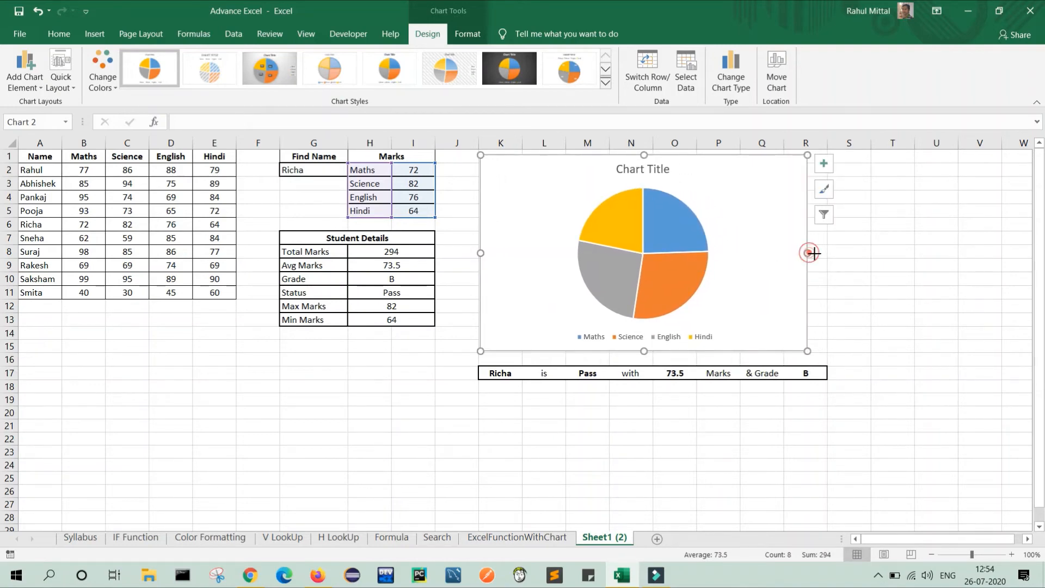
drag(808, 253, 828, 257)
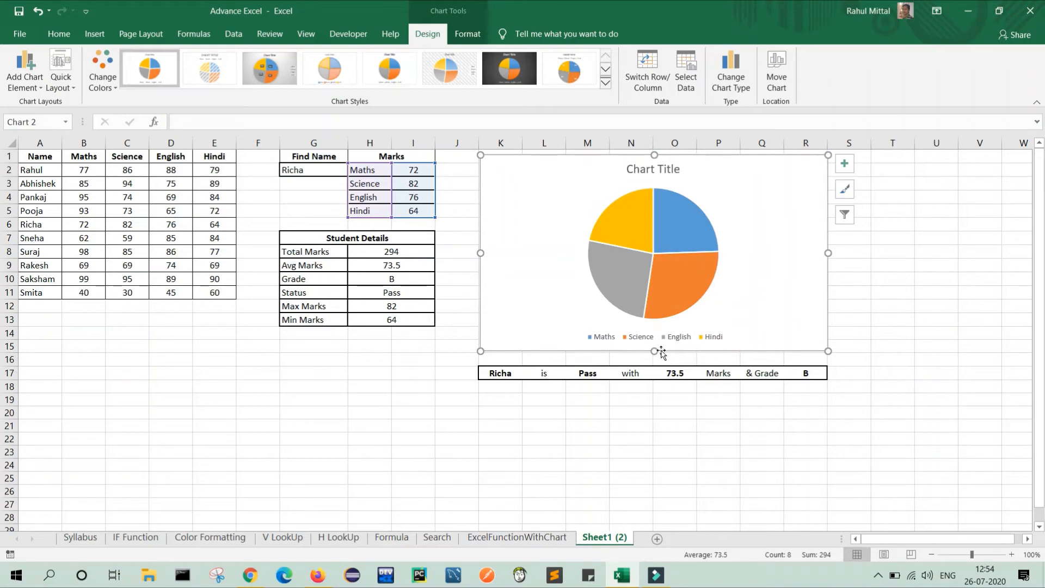
drag(654, 350, 654, 356)
mouse_move(660, 239)
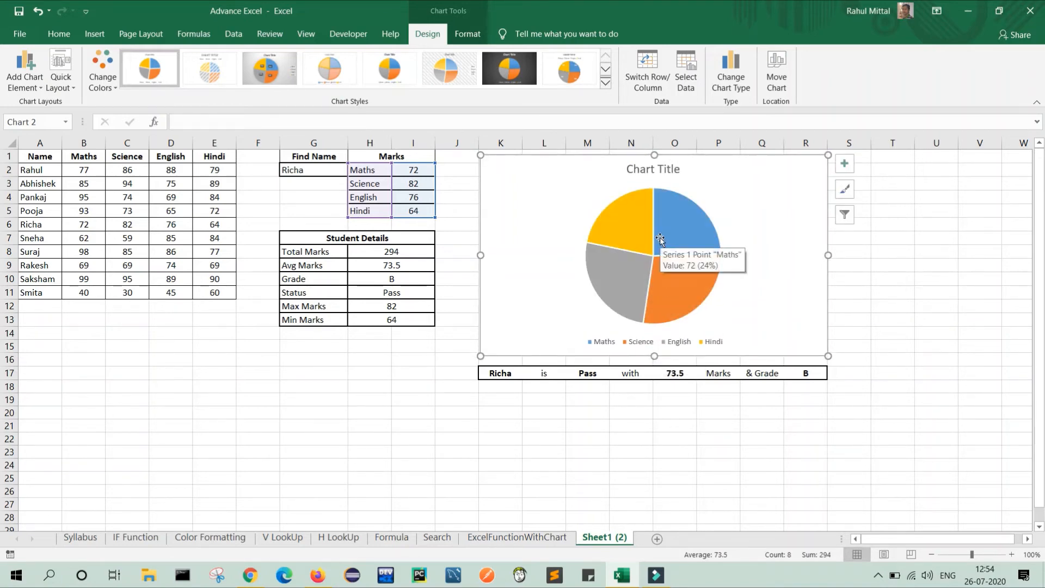
click(439, 387)
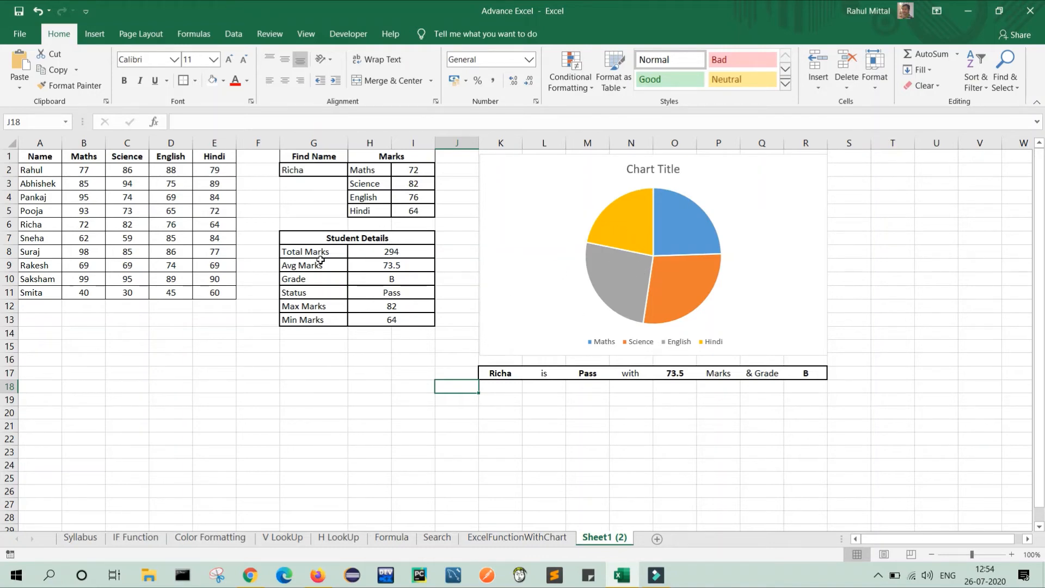
Step: Test the linked chart and summary by switching Find Name to the row 11 student and finally to the row 10 student
drag(323, 169, 353, 170)
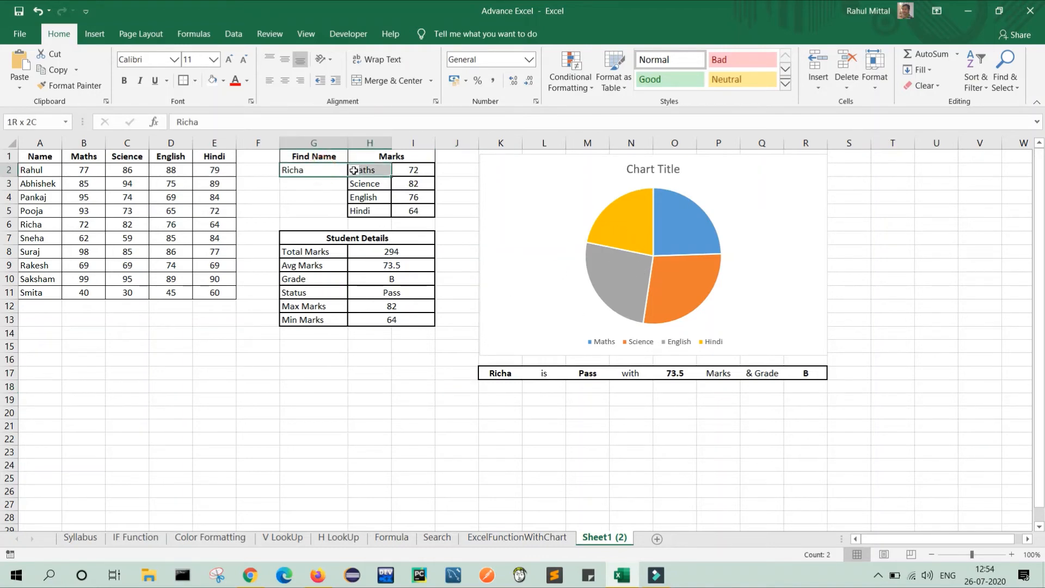
click(353, 170)
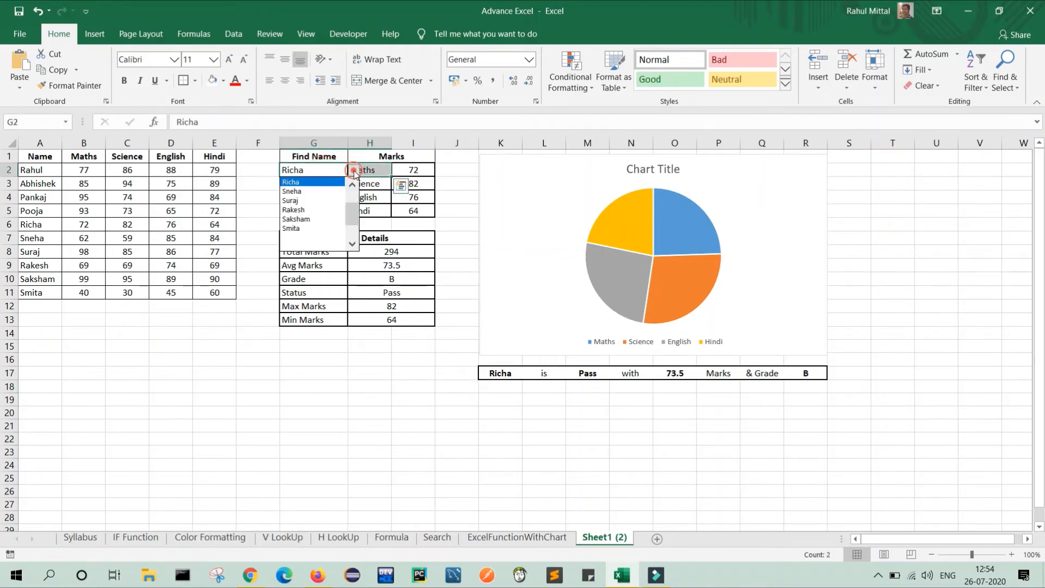
click(299, 228)
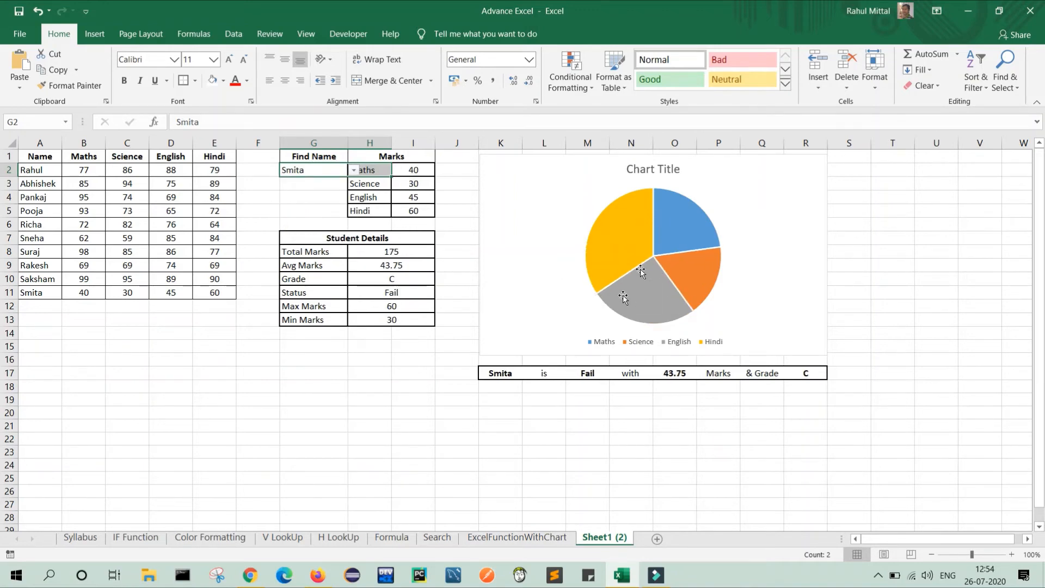
click(353, 170)
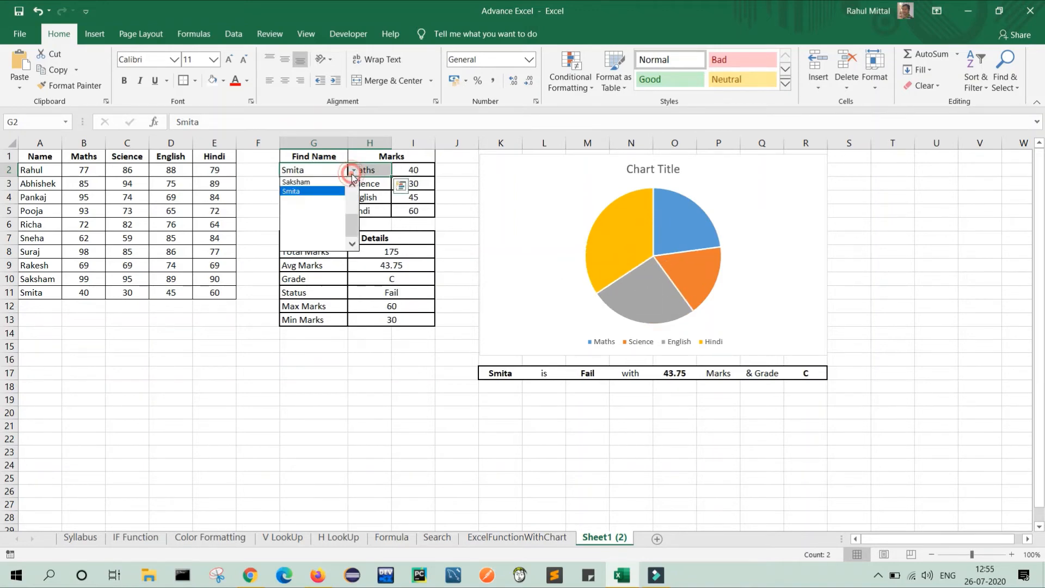
scroll(305, 196, down, 3)
click(297, 182)
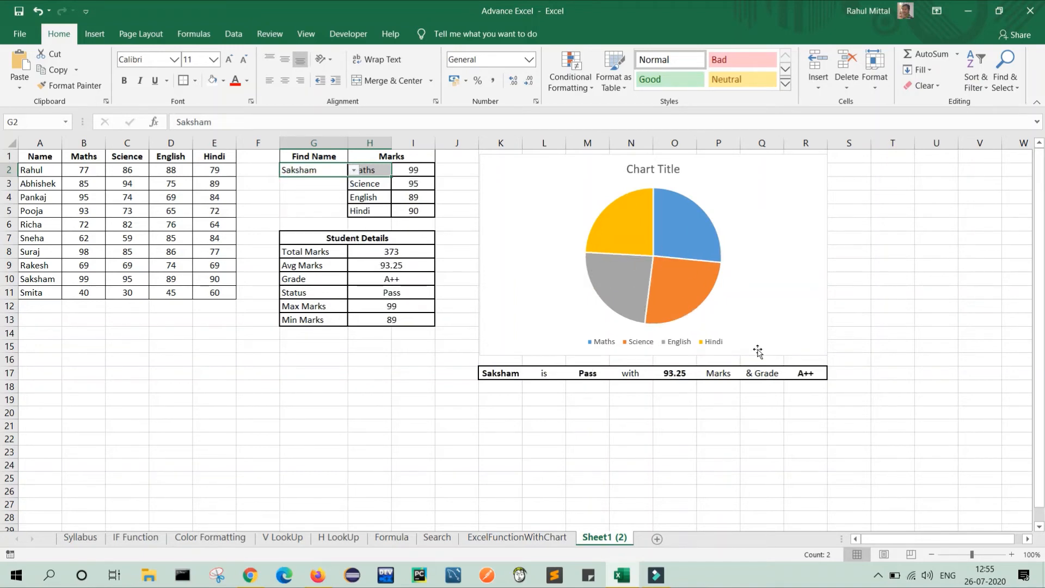
click(428, 435)
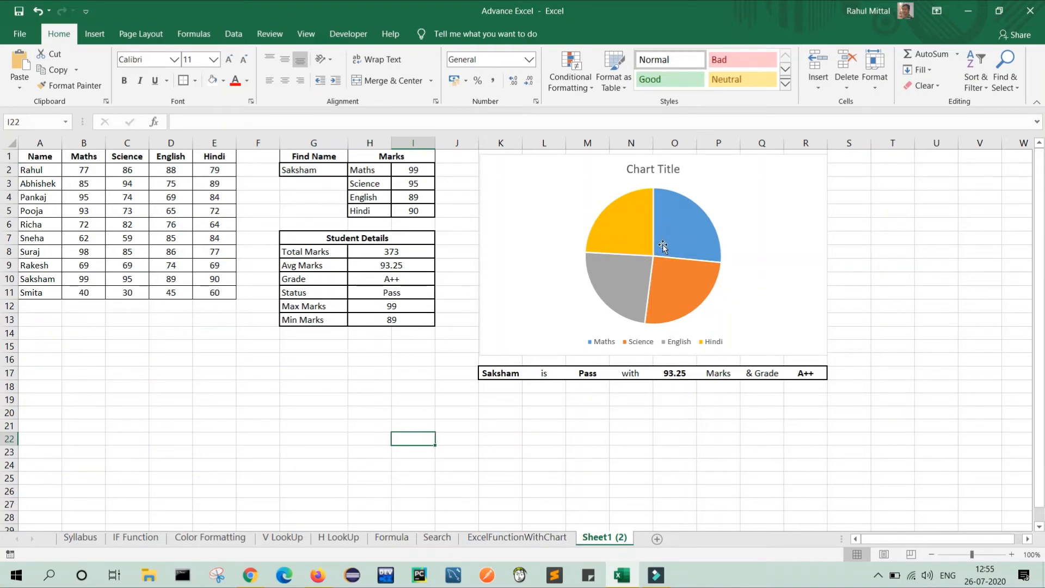
Step: Add data labels to the pie chart's slices
mouse_move(669, 242)
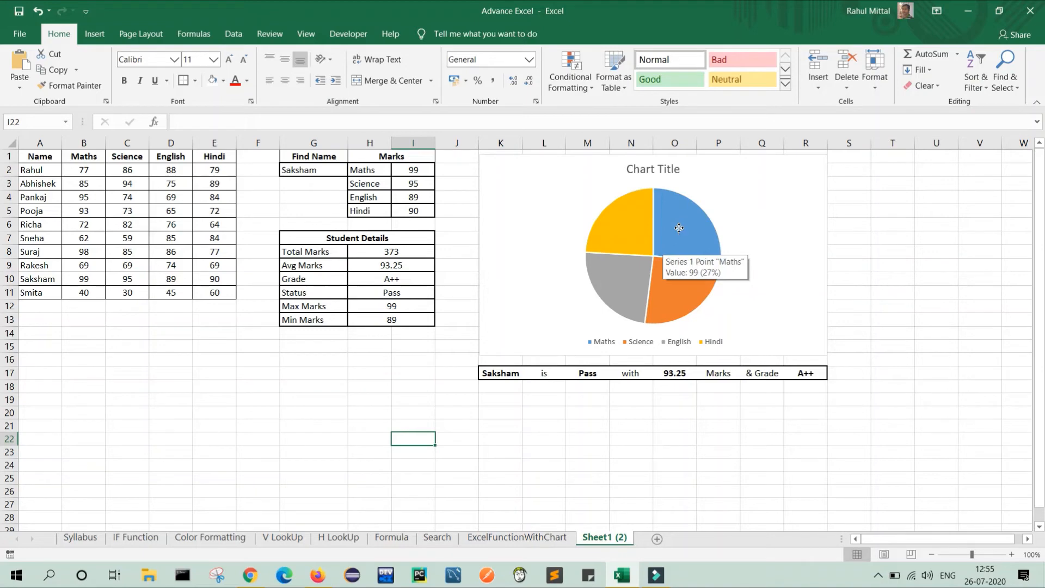
click(679, 229)
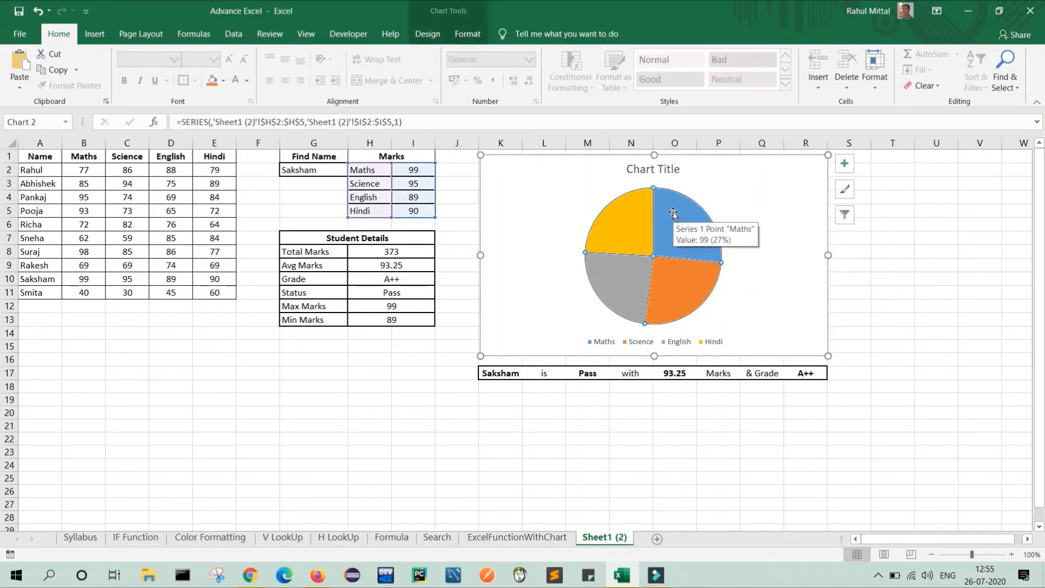
right_click(674, 216)
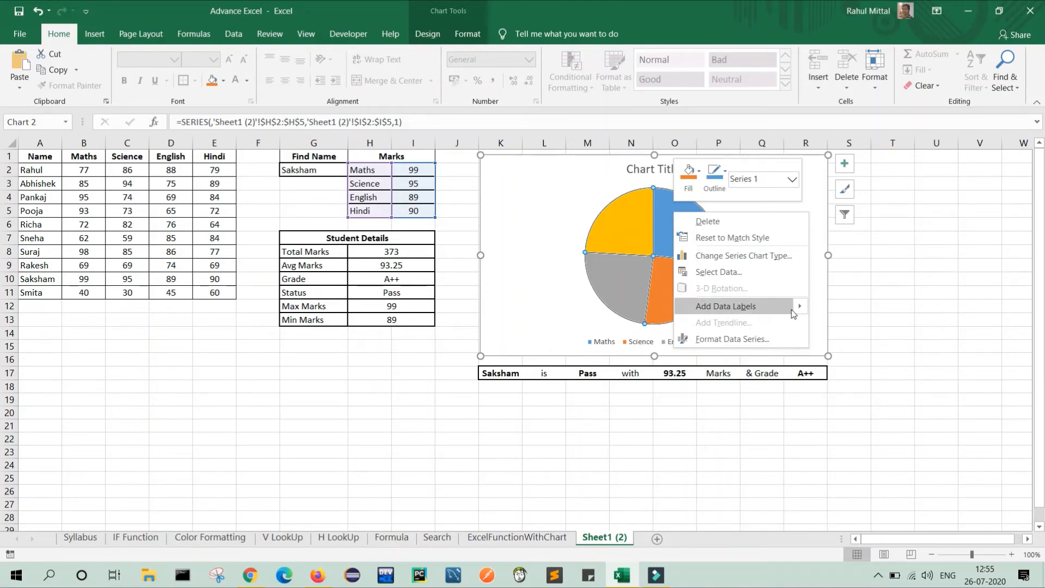
click(772, 308)
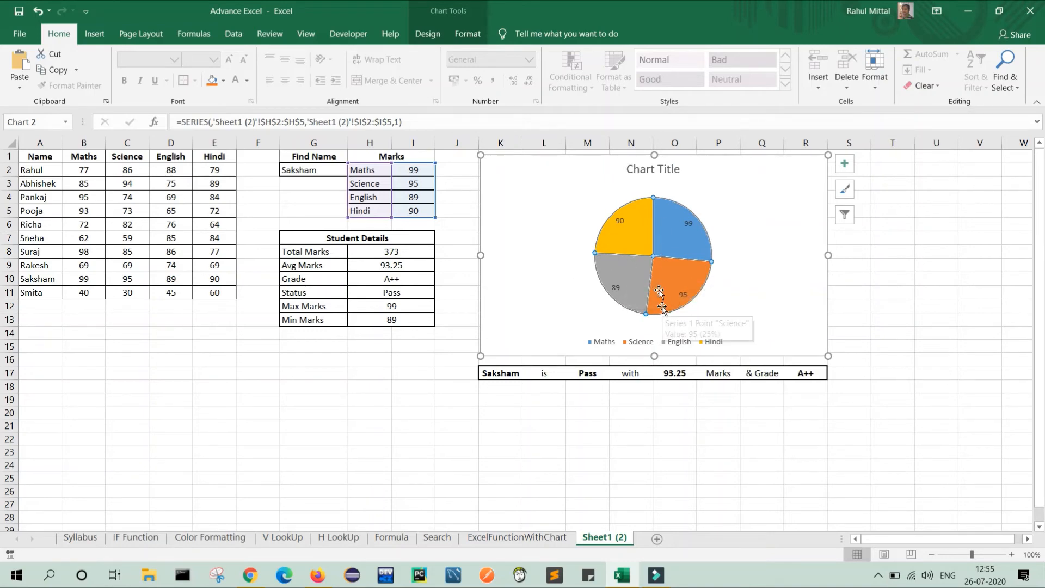
Step: Format the Maths slice's data label to include its category name alongside the value
mouse_move(630, 229)
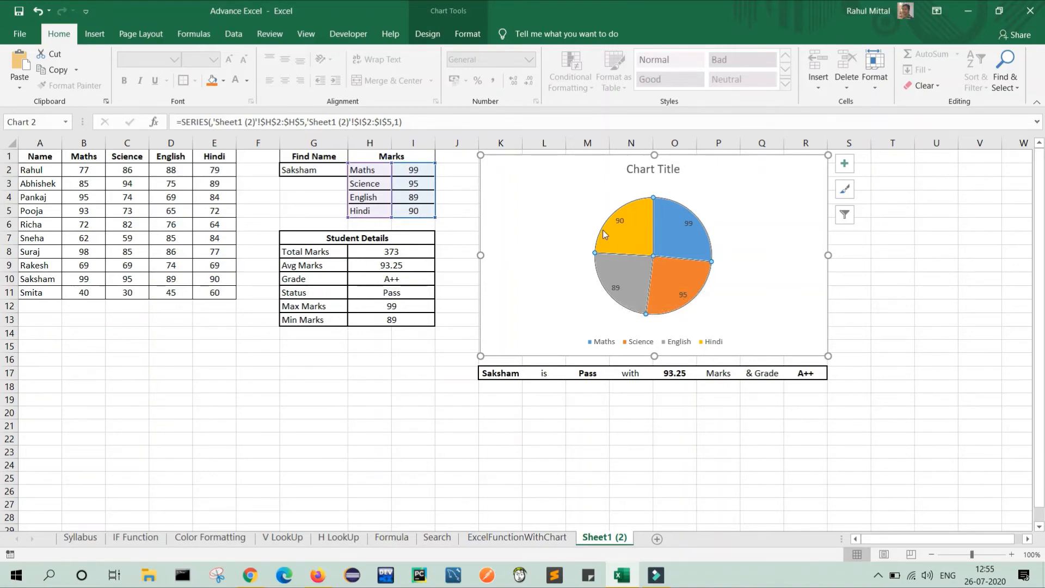
mouse_move(675, 293)
mouse_move(677, 251)
mouse_move(675, 229)
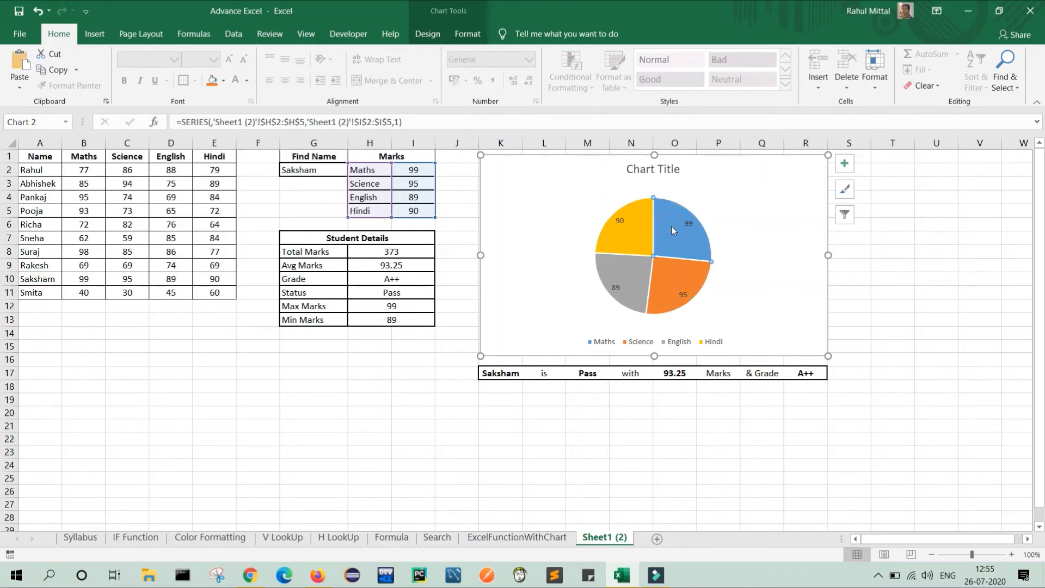
right_click(671, 226)
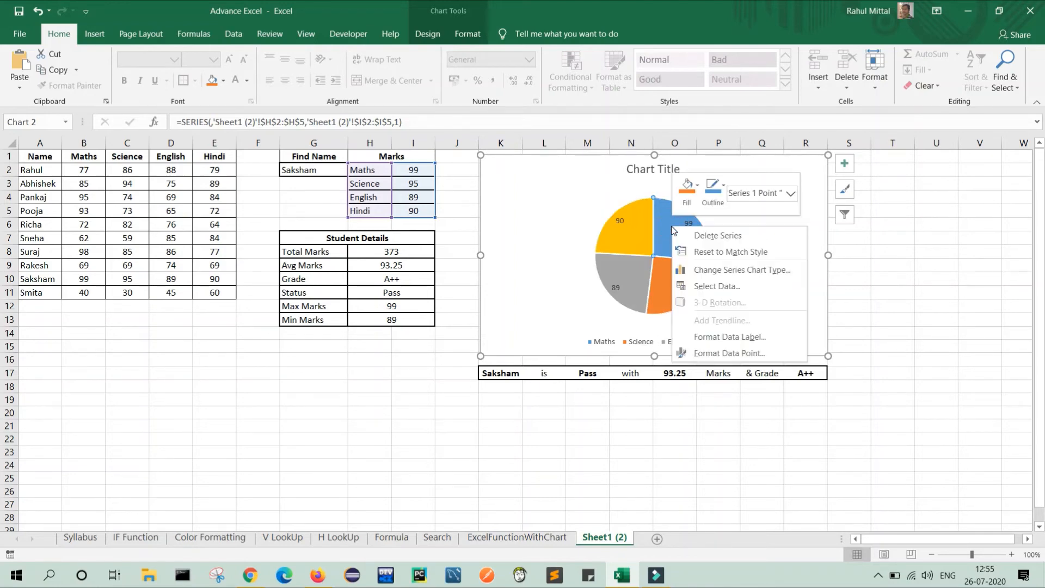
click(751, 344)
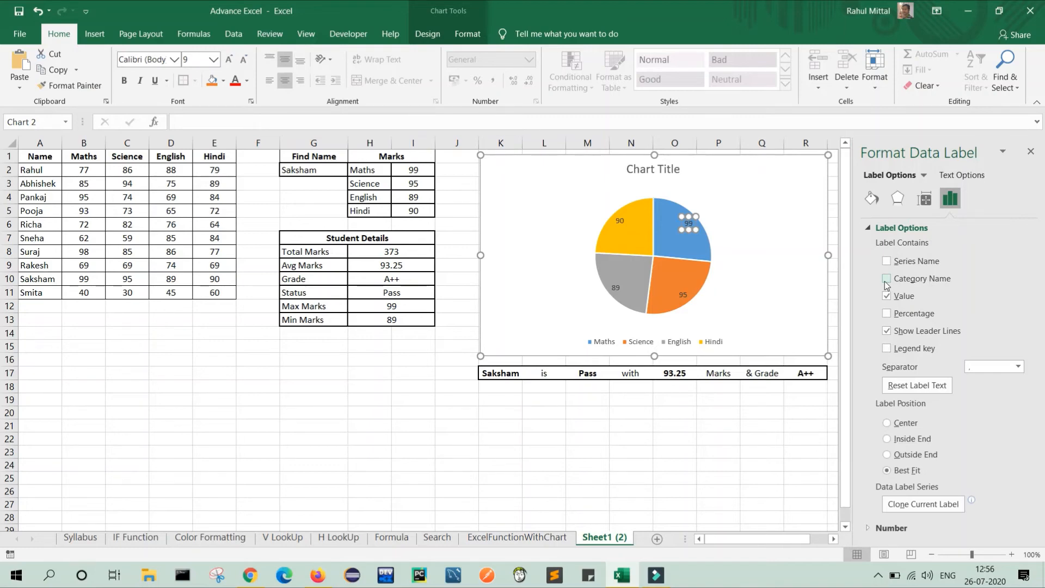
click(886, 279)
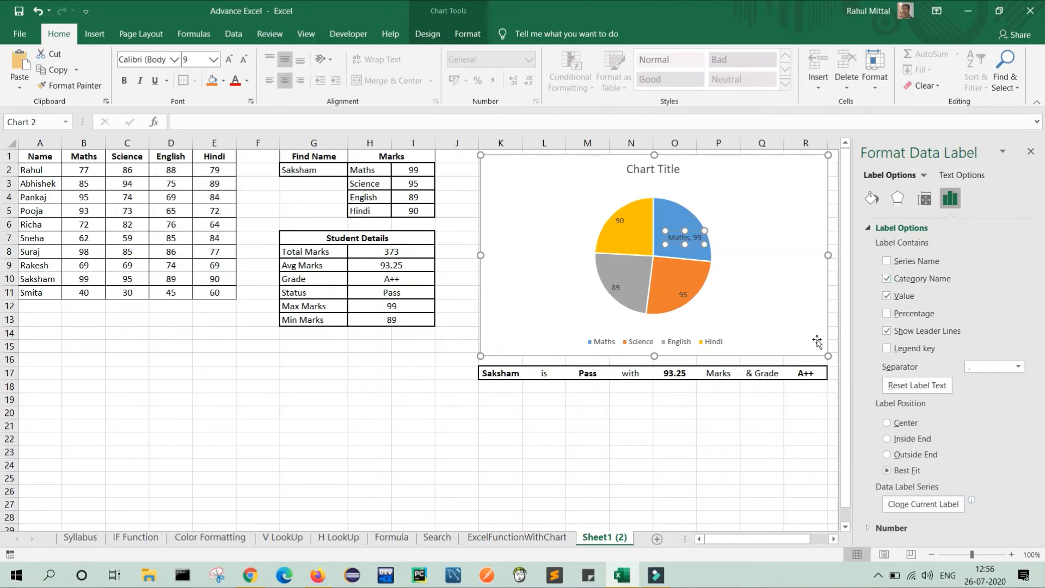
click(794, 478)
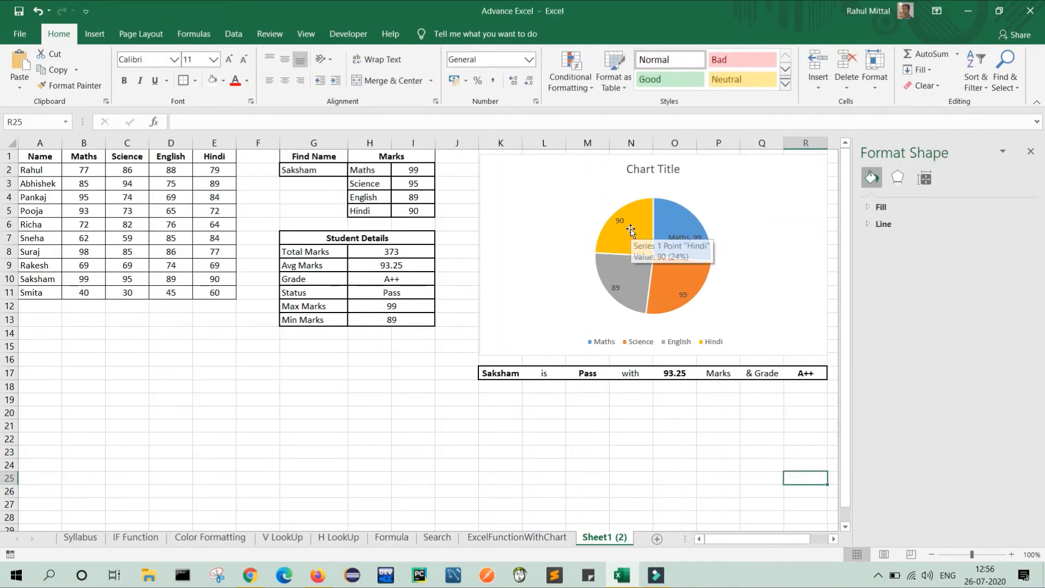
Step: Format the data labels of the whole pie series to include the category name alongside the value
click(631, 231)
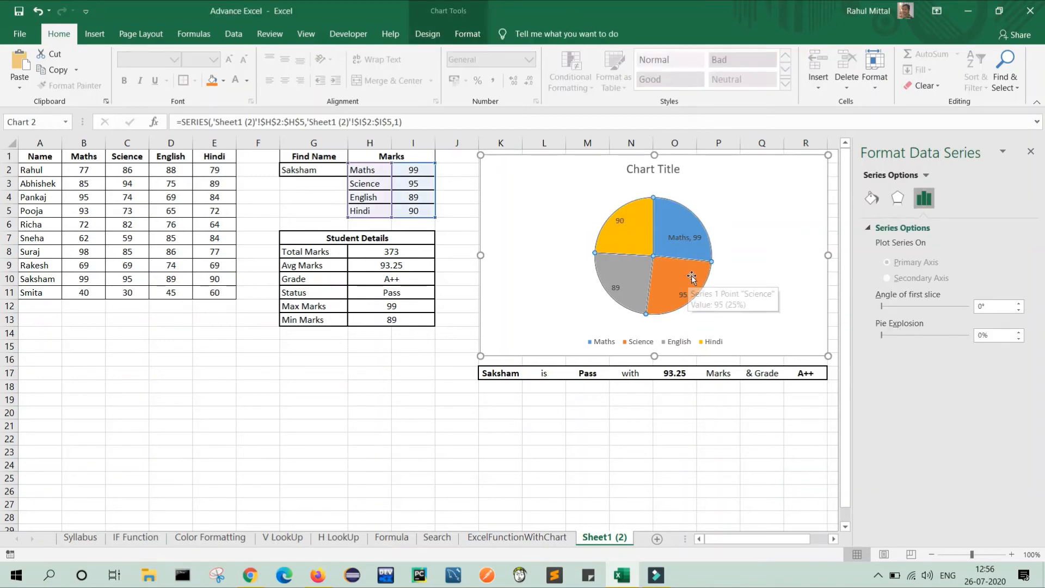
click(732, 254)
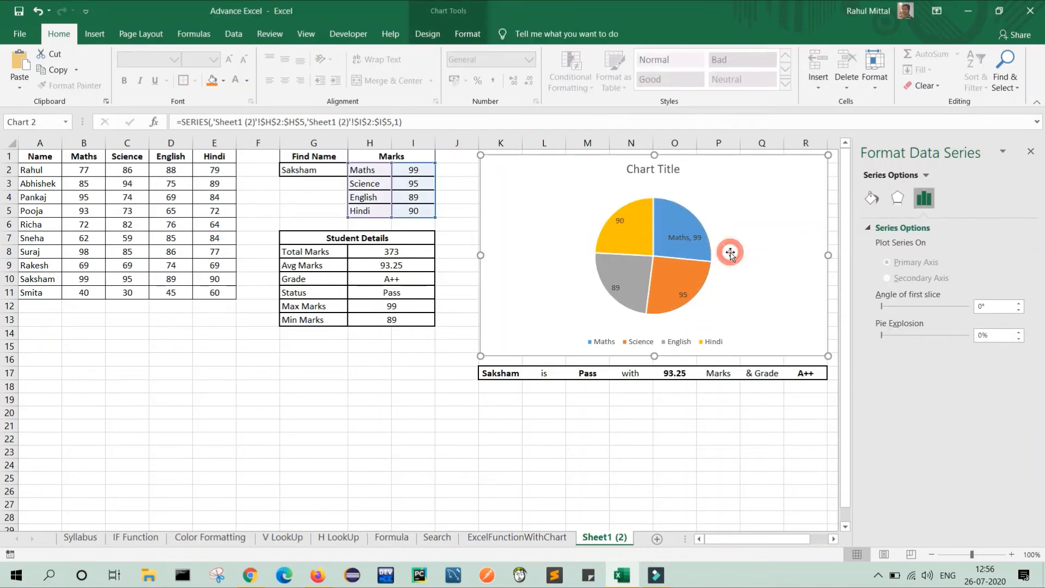
click(653, 255)
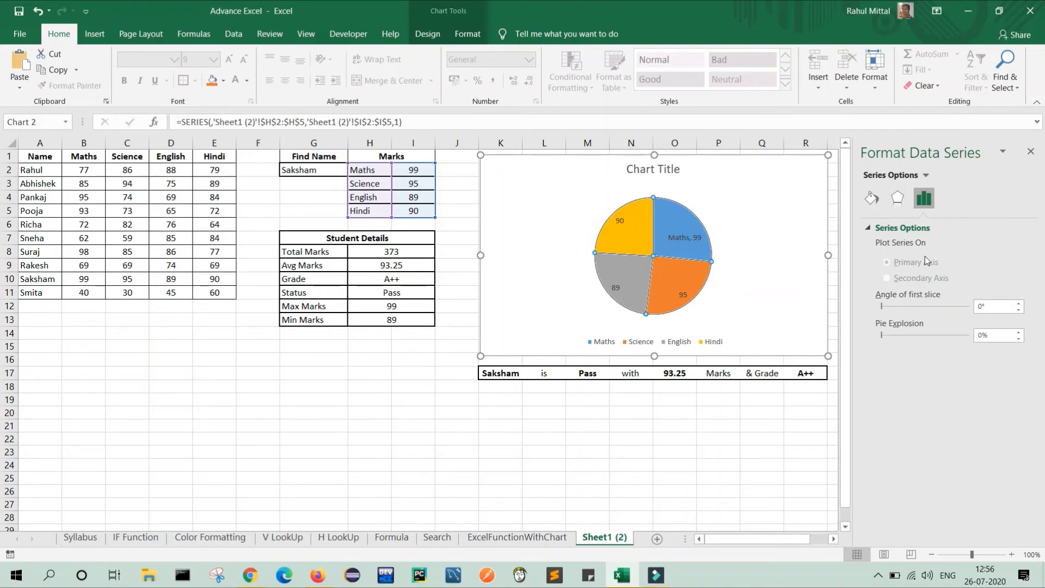
right_click(654, 253)
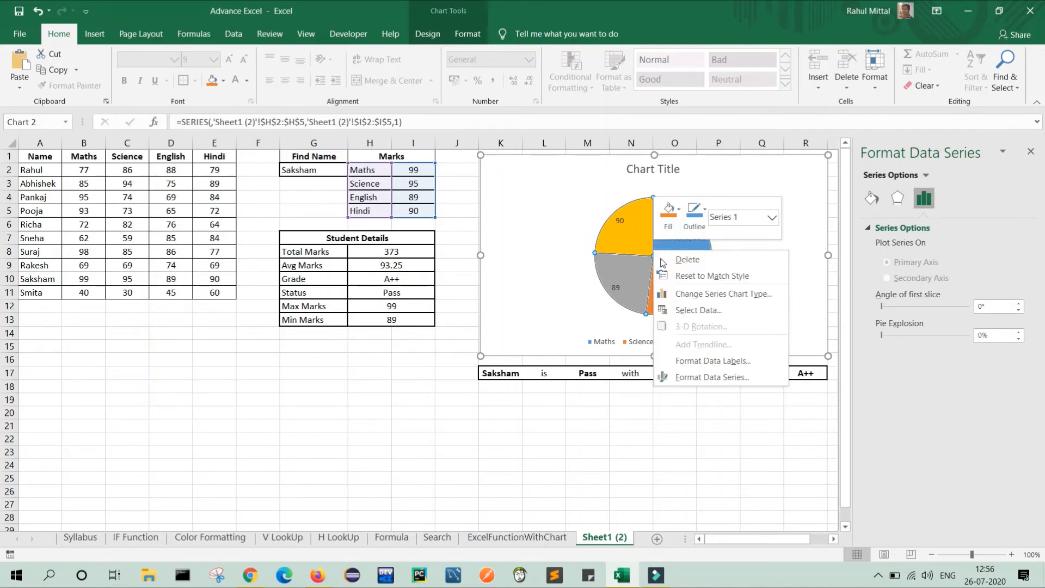
click(717, 364)
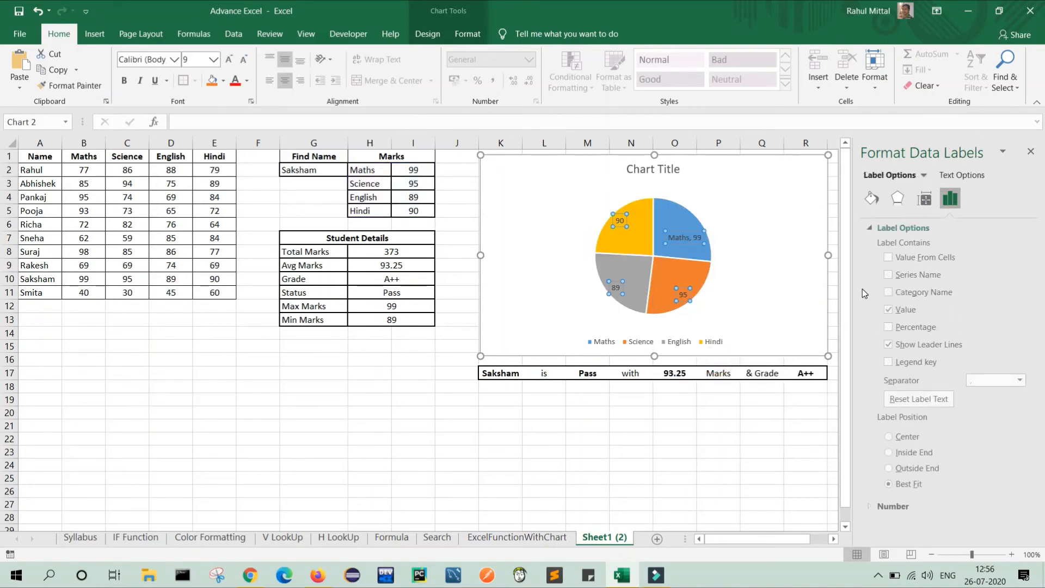
click(886, 292)
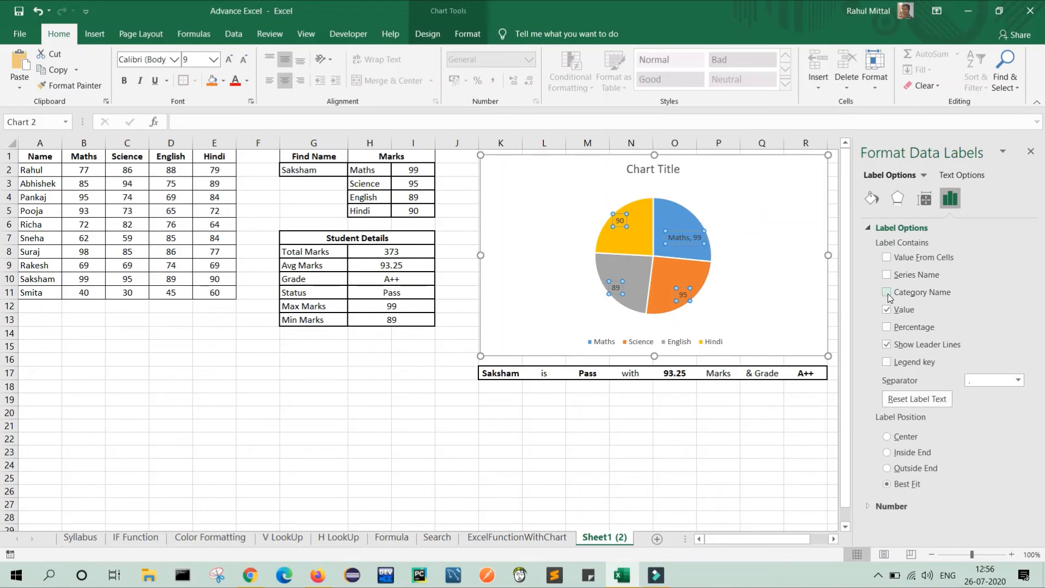
click(769, 436)
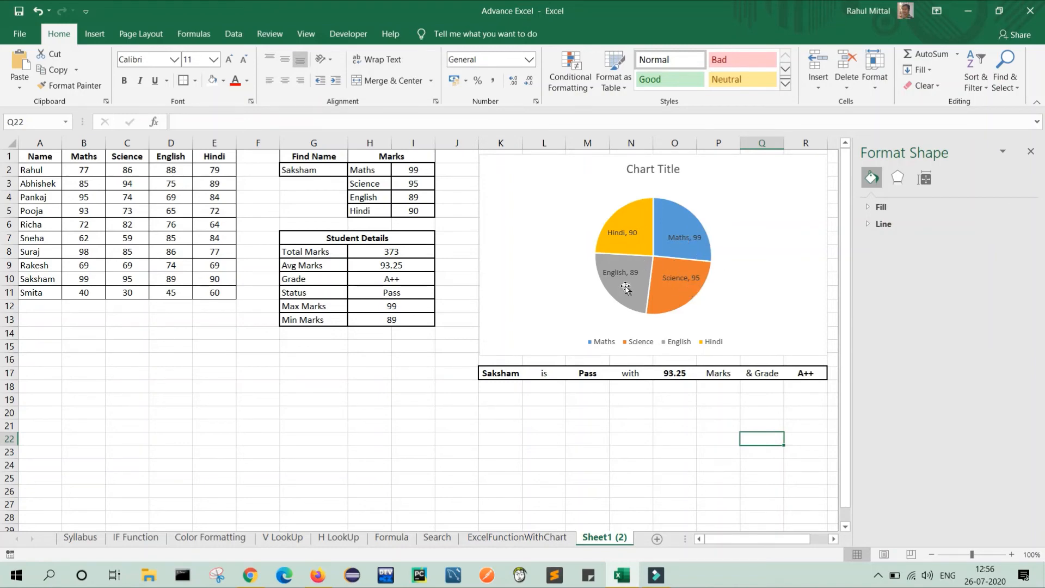
Step: Test the labelled pie chart by switching Find Name to the row 2, row 3 and finally row 6 student
click(326, 170)
click(353, 171)
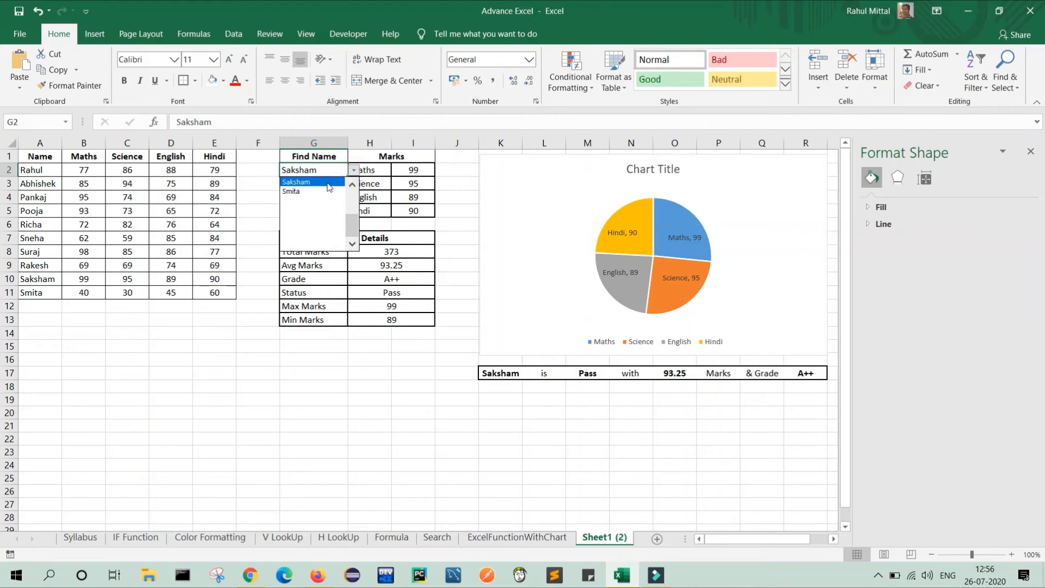
click(352, 204)
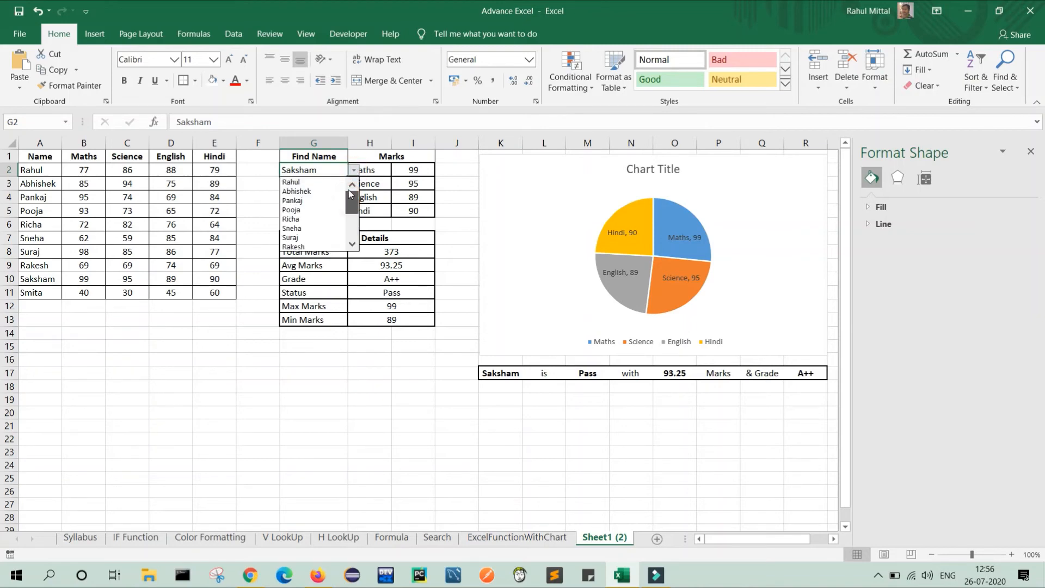
click(292, 182)
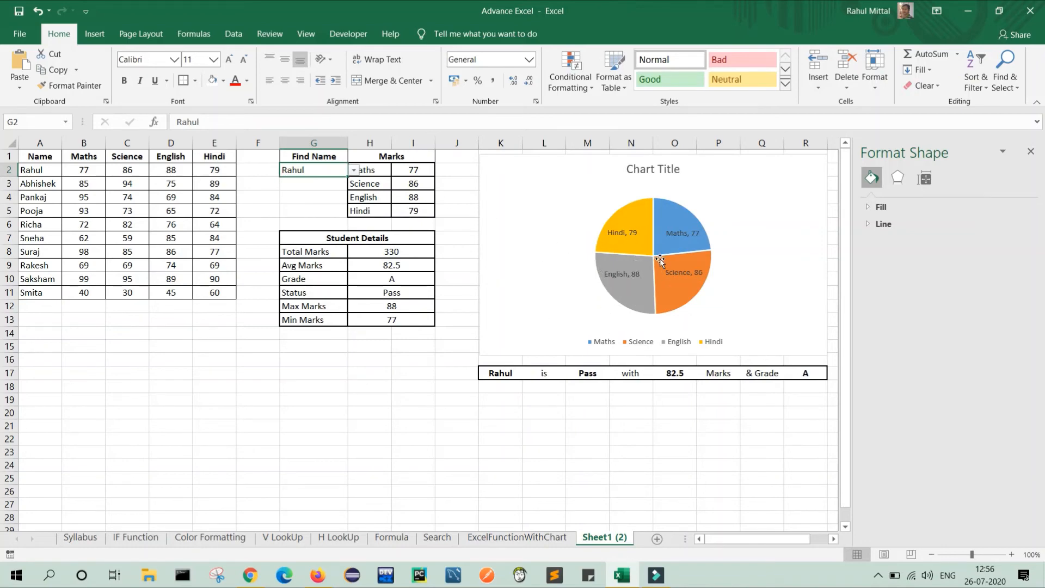
click(354, 170)
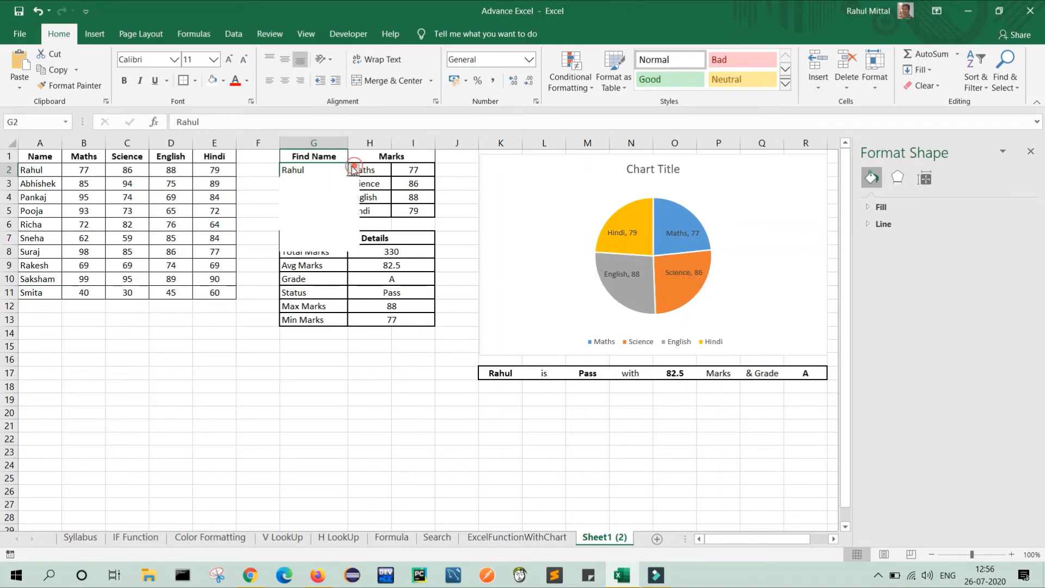
click(292, 189)
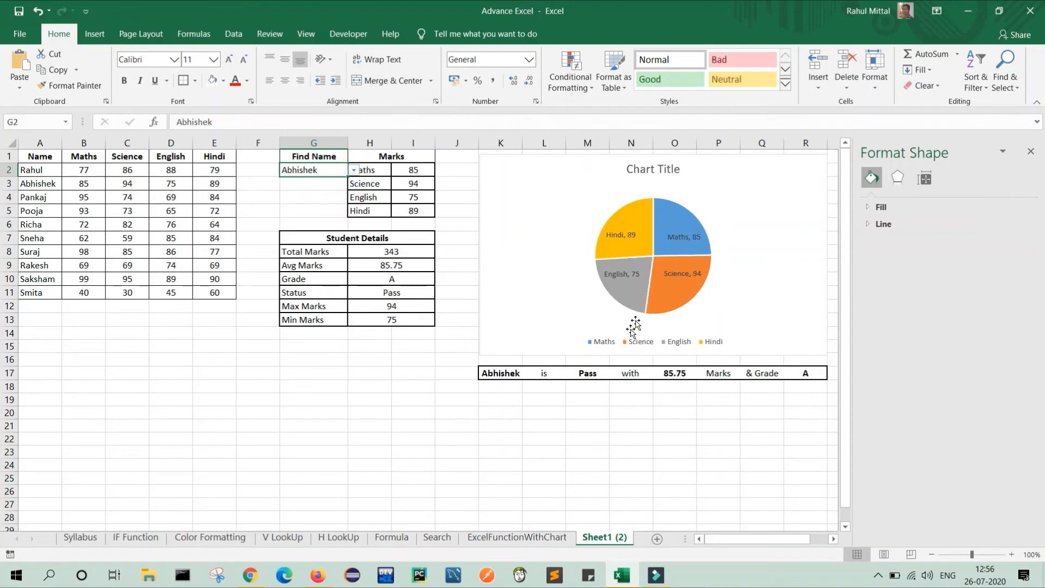
click(354, 171)
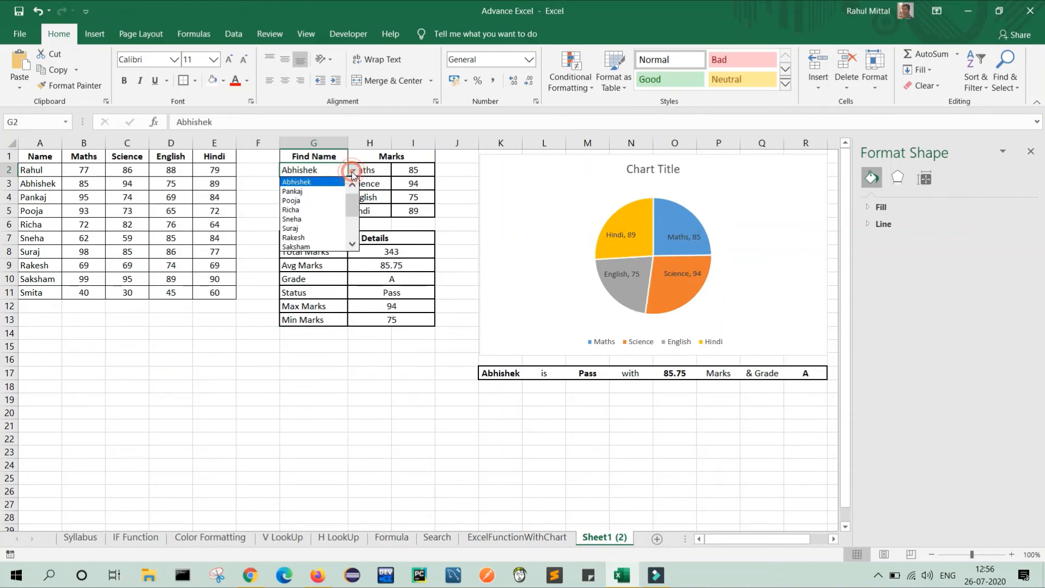
click(292, 209)
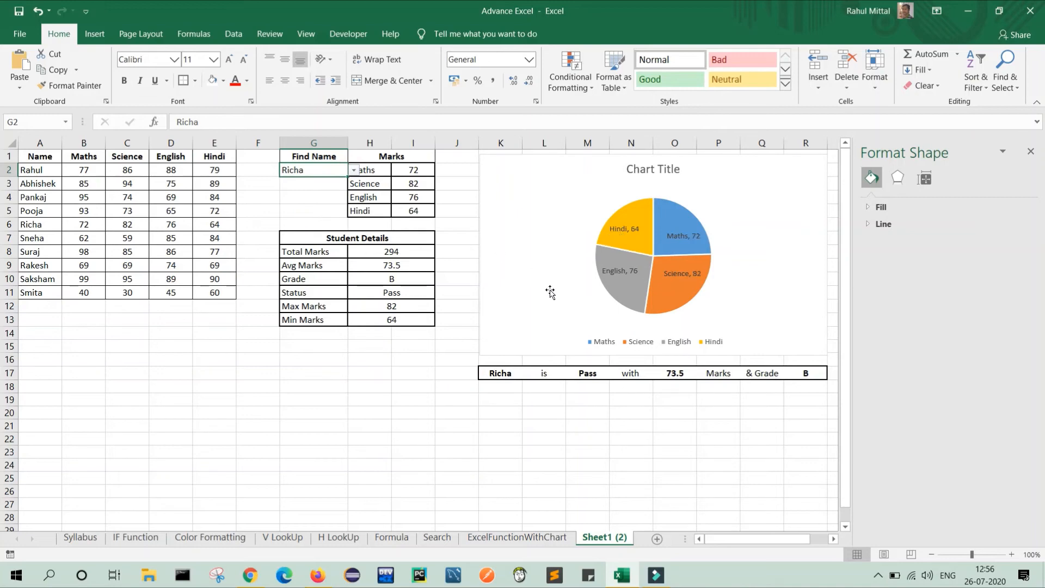
click(680, 487)
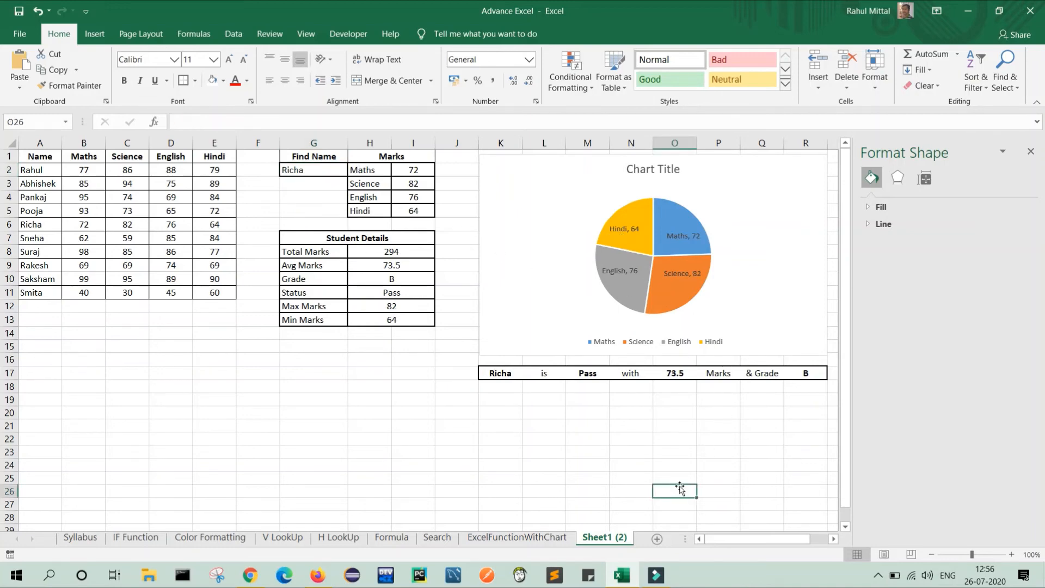
Step: Change the pie chart's title to "Marks" and close the chart formatting pane
click(655, 170)
double_click(655, 169)
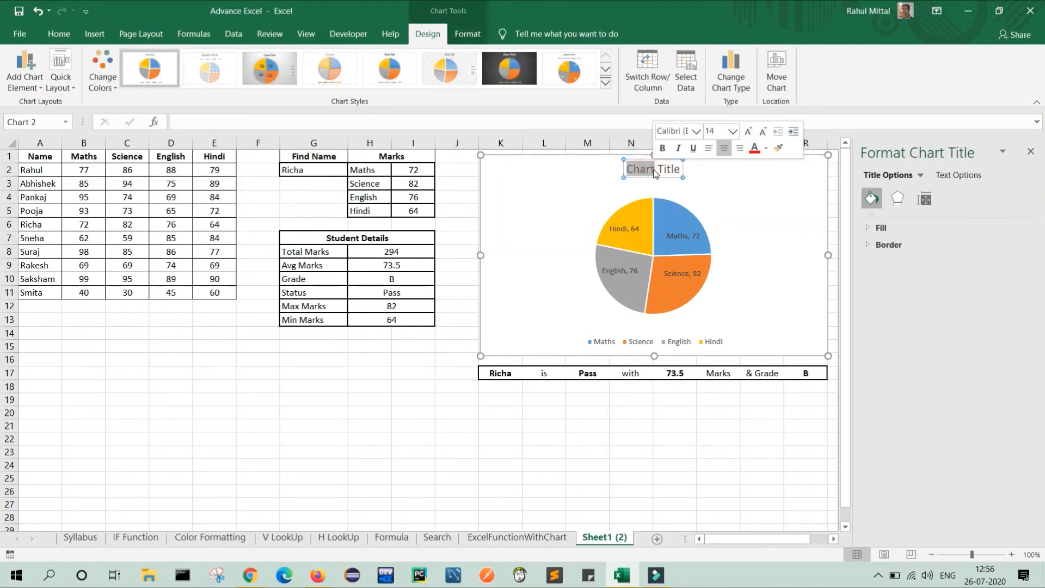
key(Delete)
key(Delete)
key(Delete)
key(Delete)
key(Delete)
key(Delete)
key(Delete)
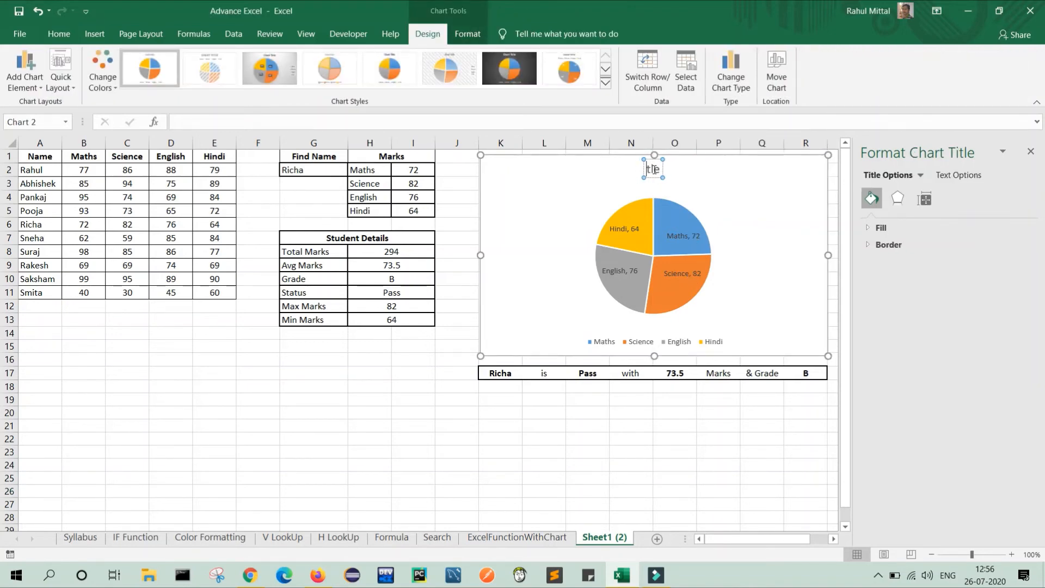
text(Marks)
click(635, 448)
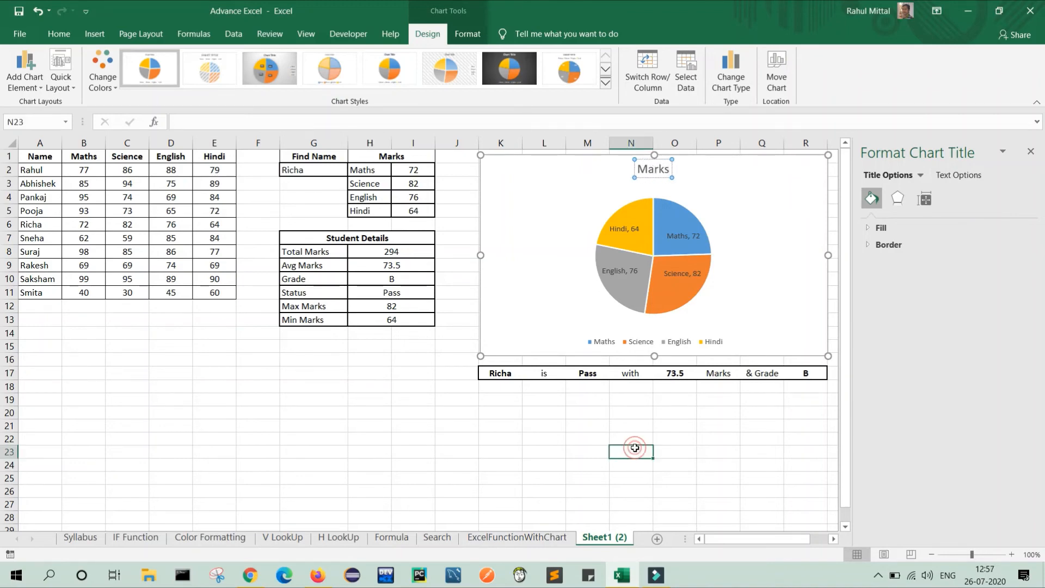
click(1031, 153)
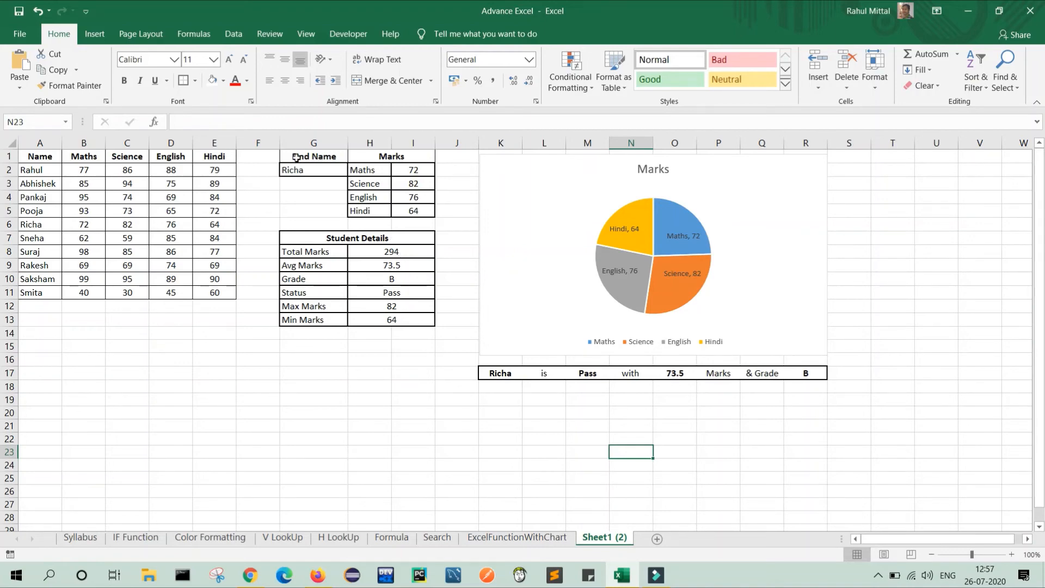
Step: Insert a clustered column chart from the name and marks range G2:I5 and place it below the student marks table
drag(295, 168, 405, 212)
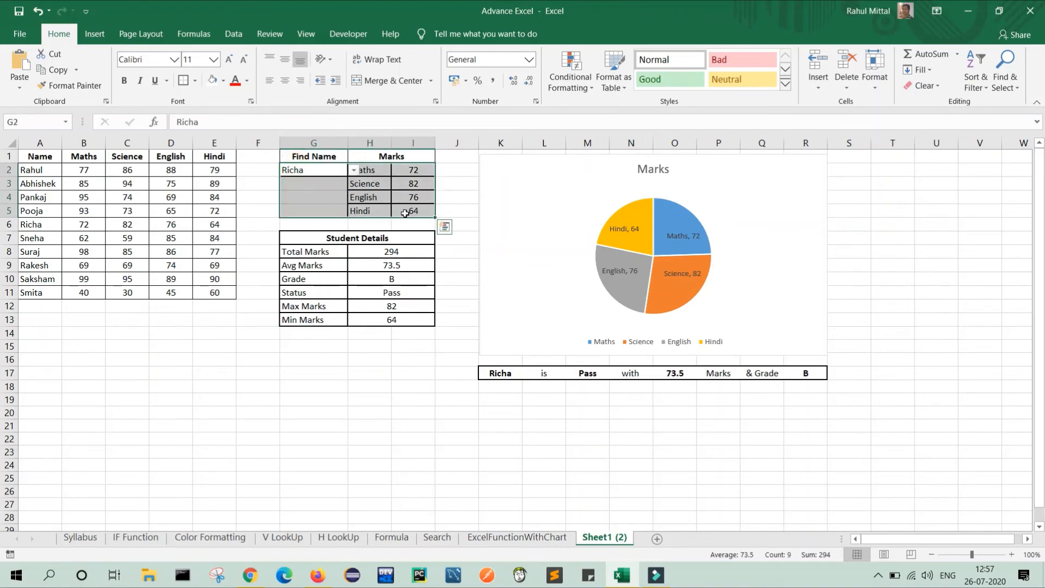
click(95, 34)
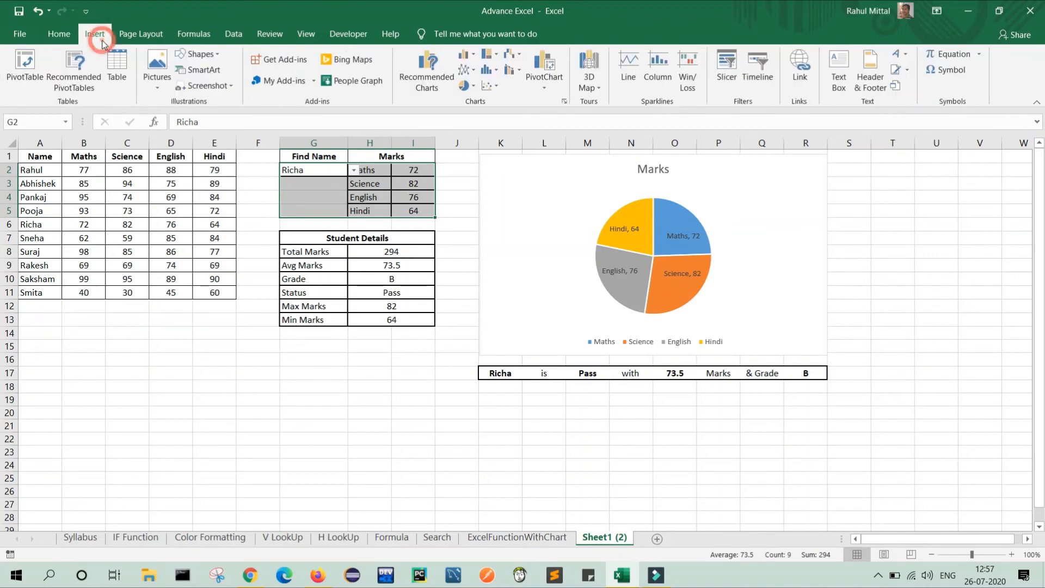
click(429, 75)
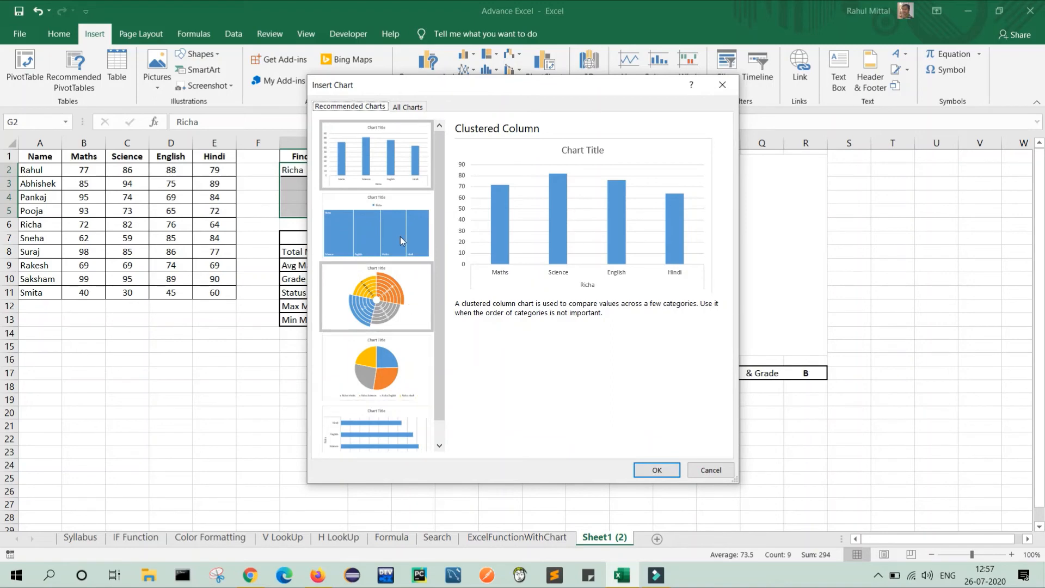
click(376, 169)
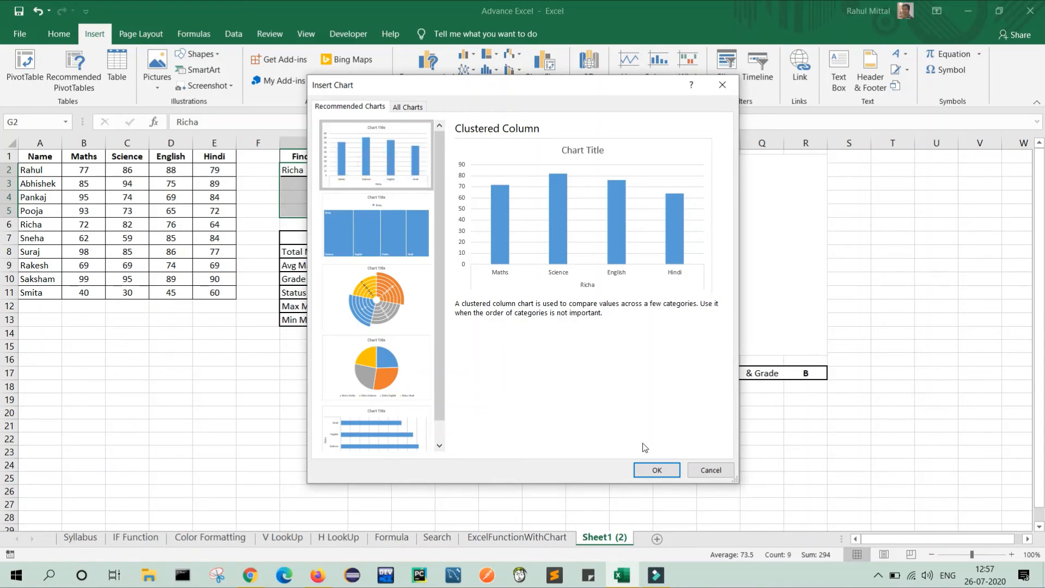
click(656, 472)
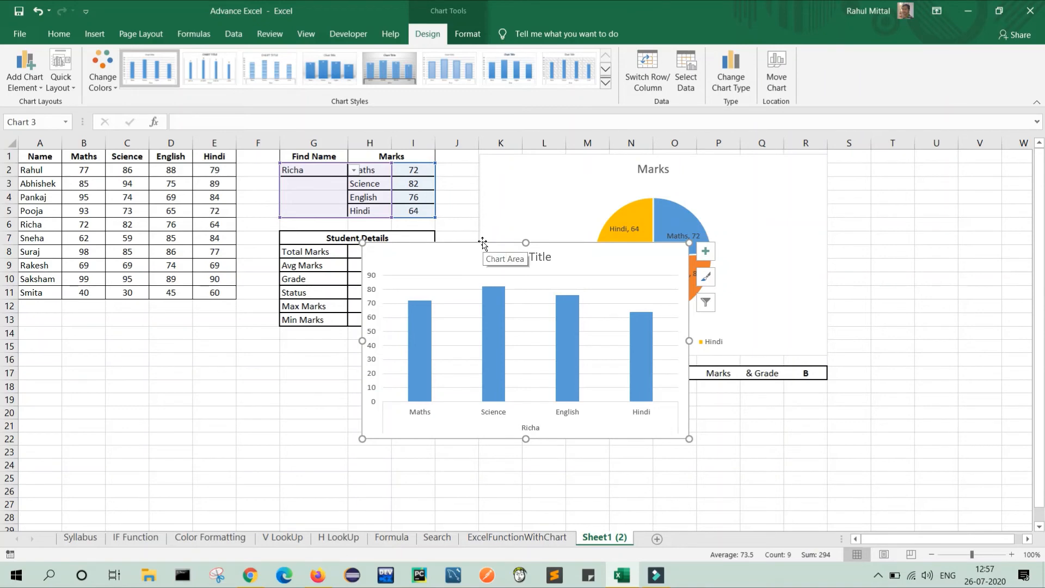
drag(482, 243, 153, 330)
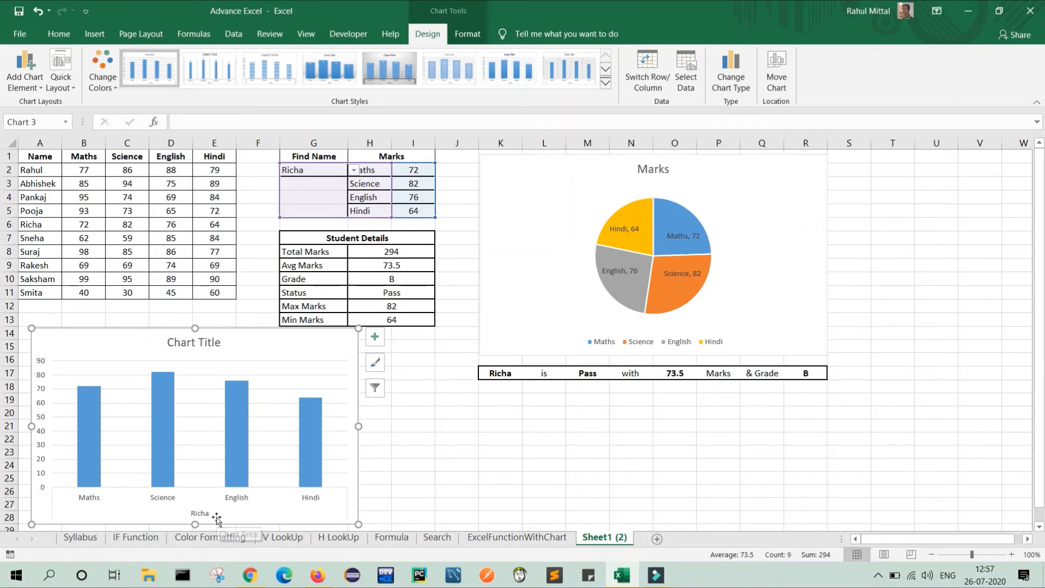
Step: Test the column chart by switching Find Name to the row 8 student
click(260, 188)
click(330, 170)
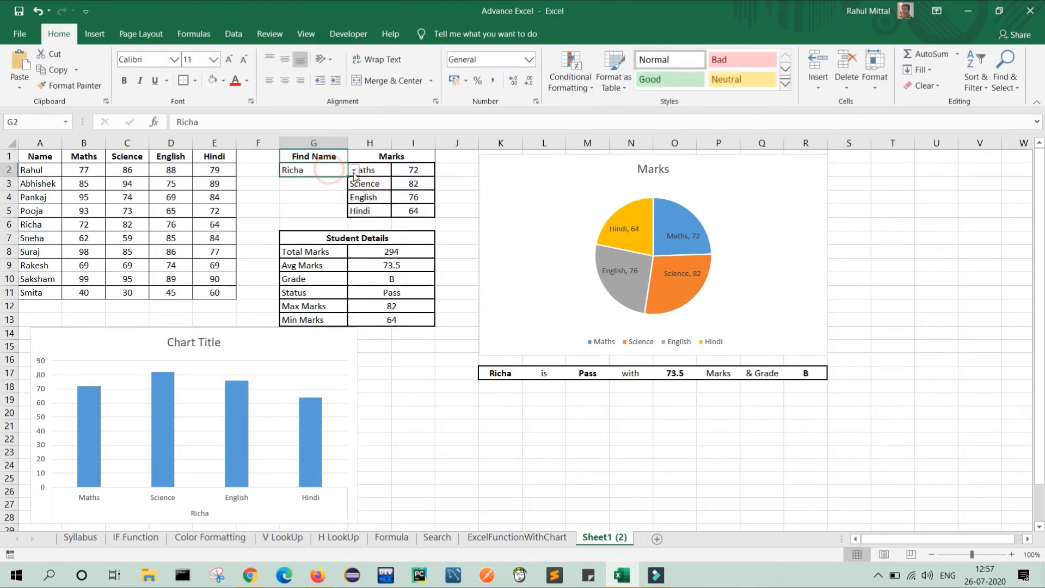
click(354, 170)
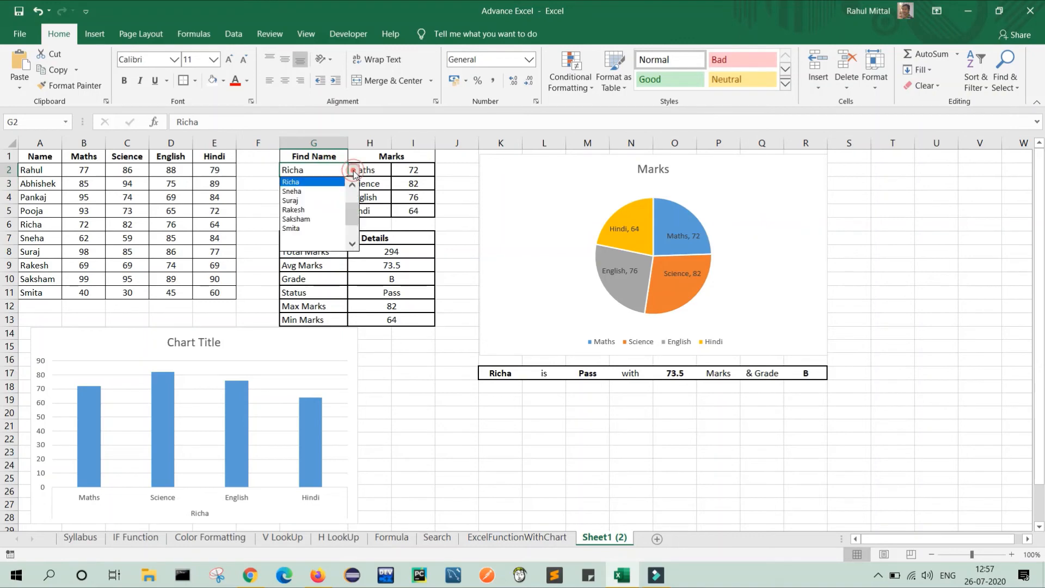
click(294, 200)
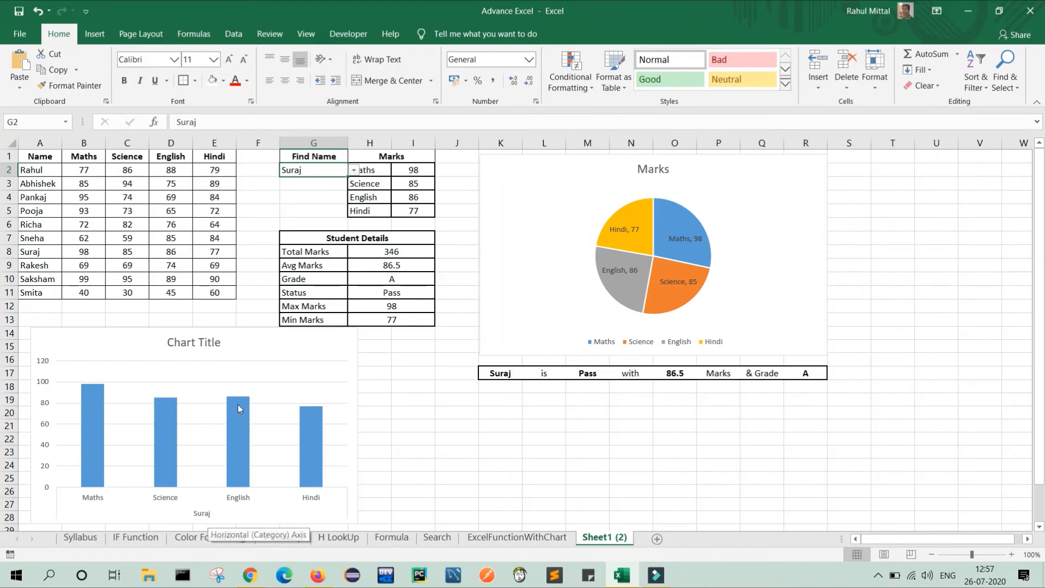
Step: Change the column chart's title to "Marks of"
click(200, 343)
double_click(199, 343)
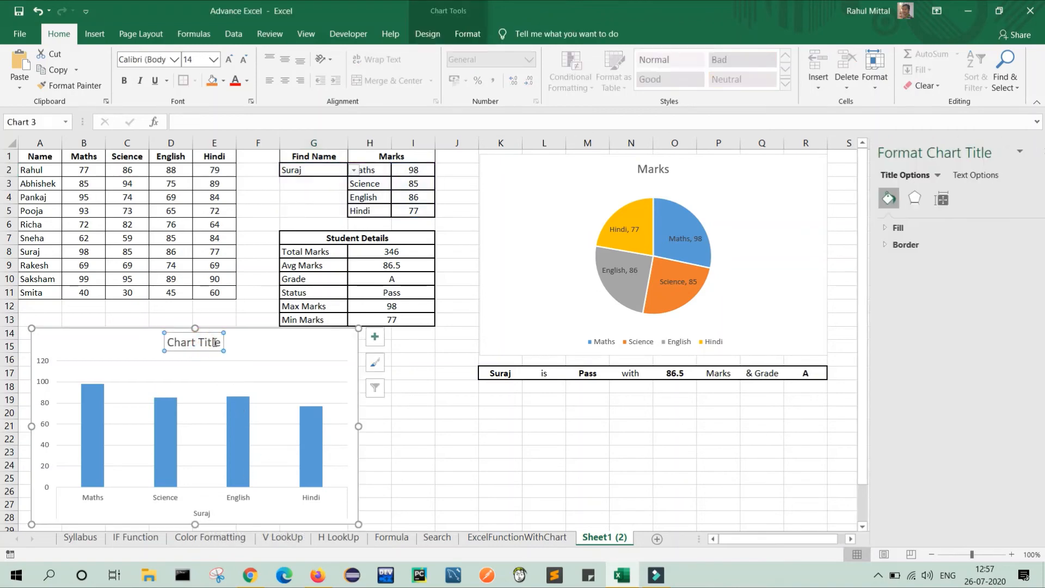
click(218, 342)
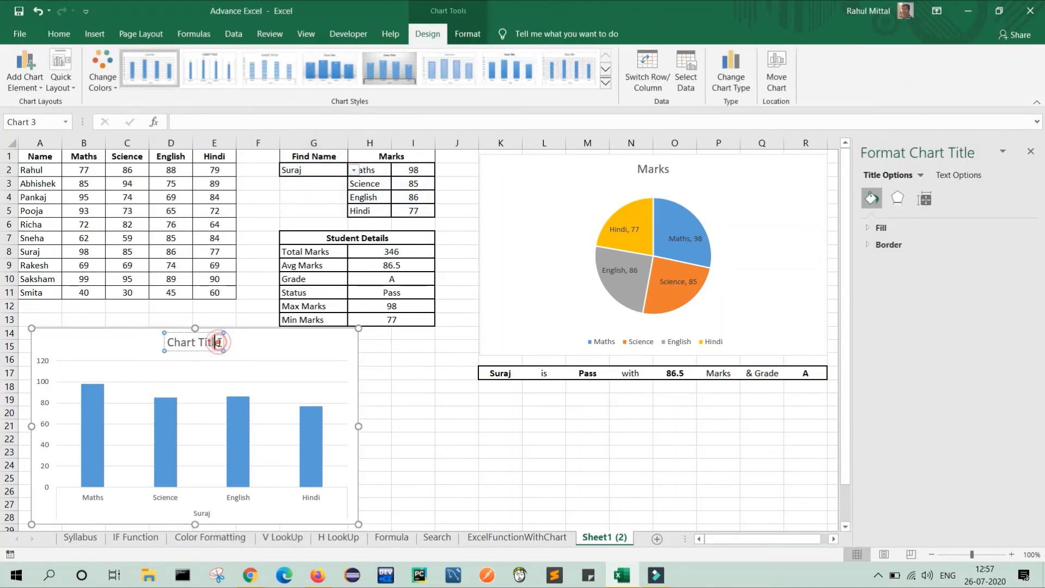
key(BackSpace)
key(BackSpace)
key(BackSpace)
key(BackSpace)
key(BackSpace)
key(BackSpace)
key(BackSpace)
key(BackSpace)
key(BackSpace)
key(BackSpace)
key(BackSpace)
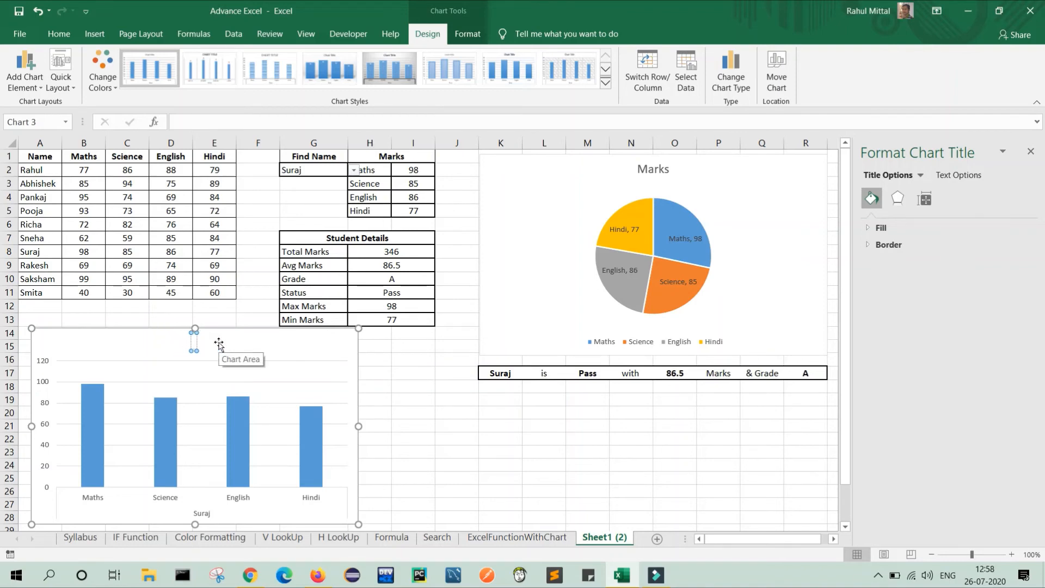
text(Marks of)
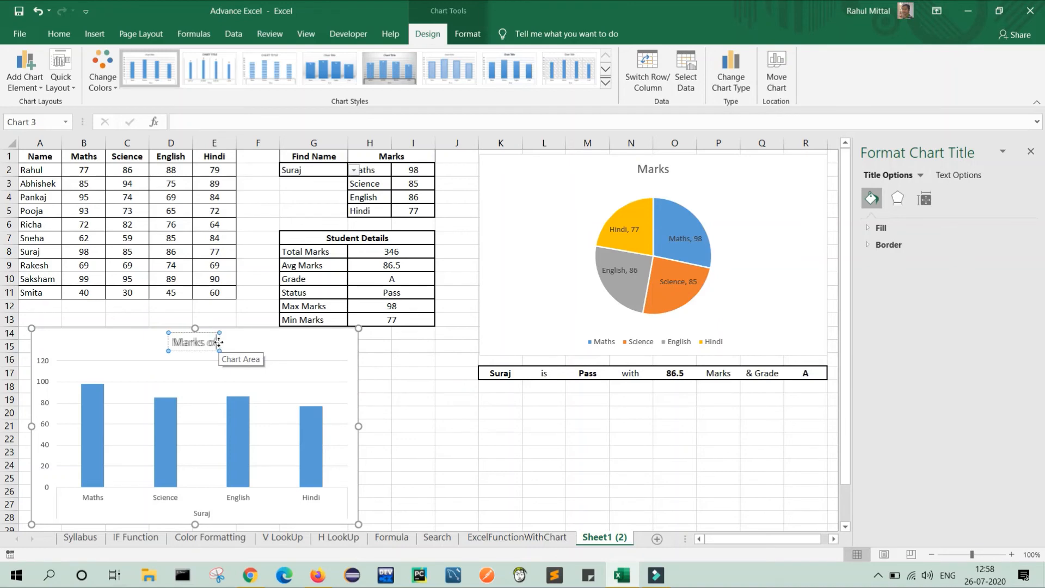
click(397, 397)
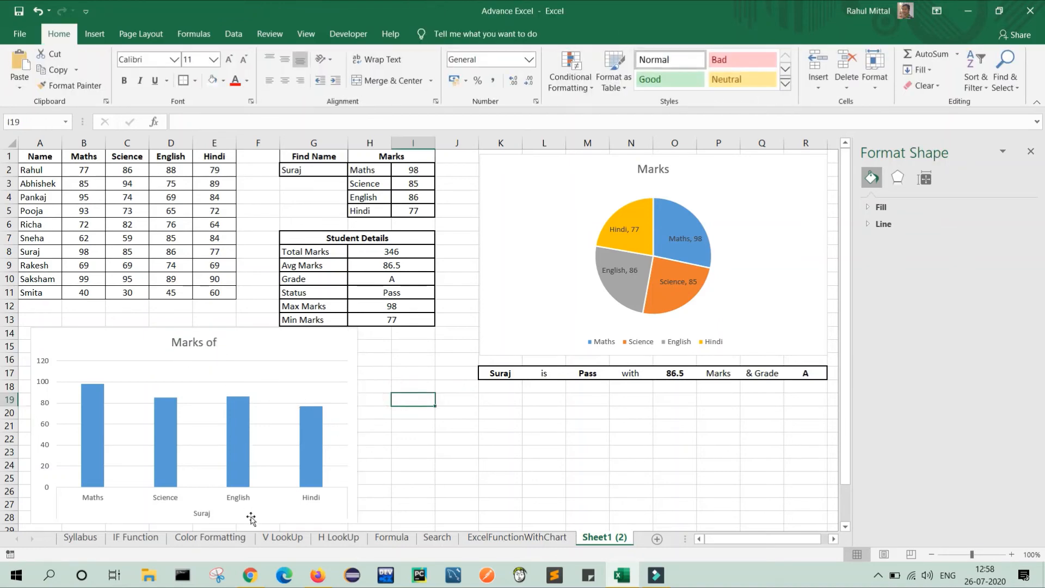
Step: Switch Find Name to the row 10 student to test both charts, and close the shape formatting pane
drag(327, 172, 354, 173)
click(297, 201)
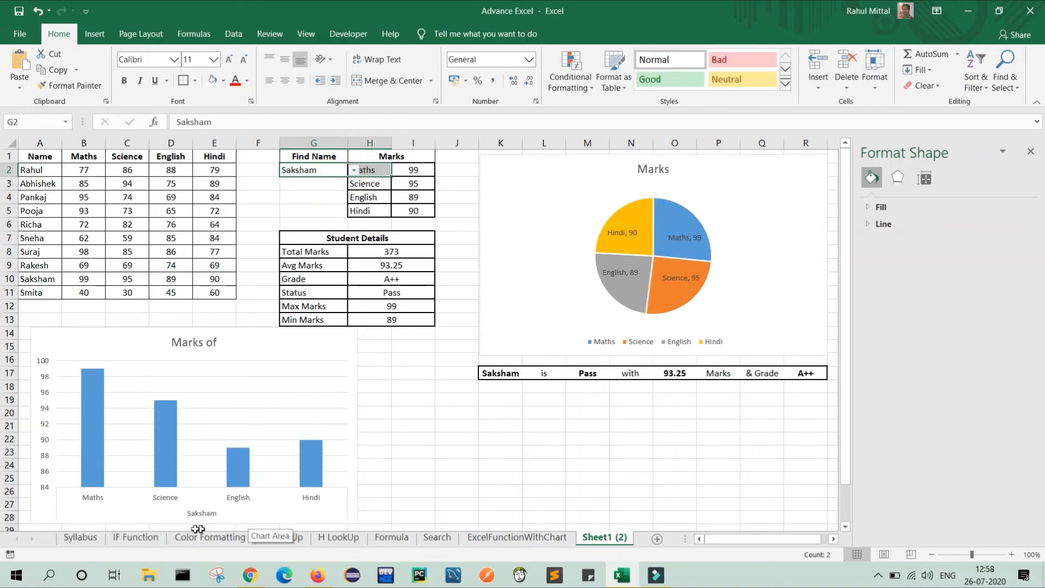
click(462, 440)
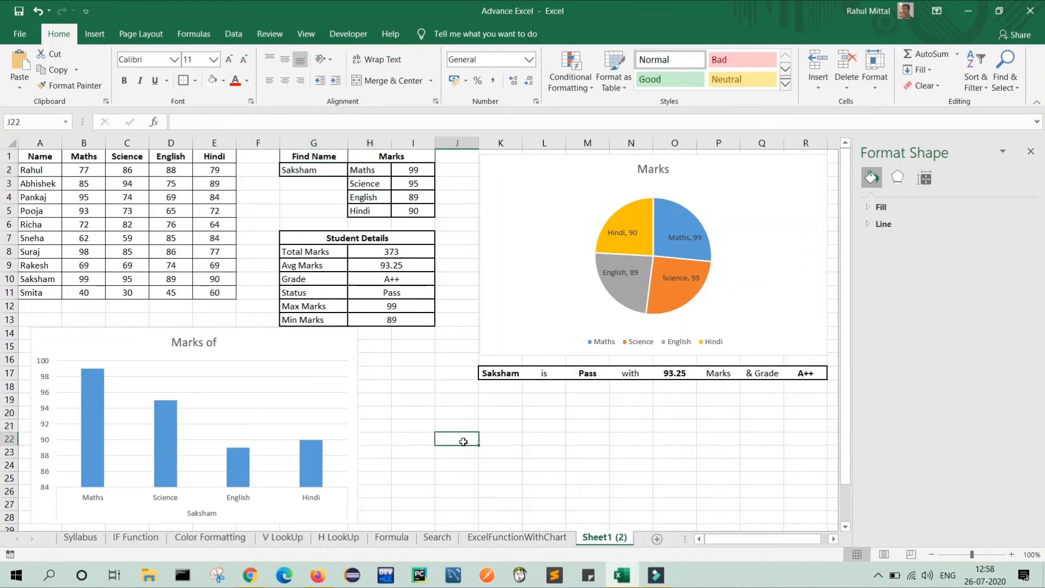
click(1031, 151)
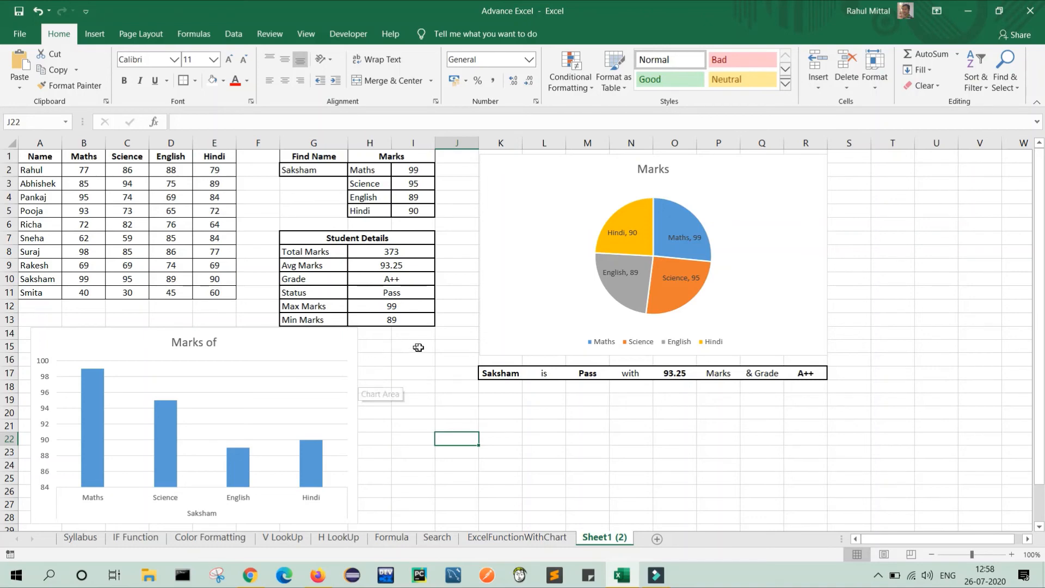
Step: Start a new conditional formatting rule on Status cell H11 for cells with specific text containing "Pass"
click(400, 294)
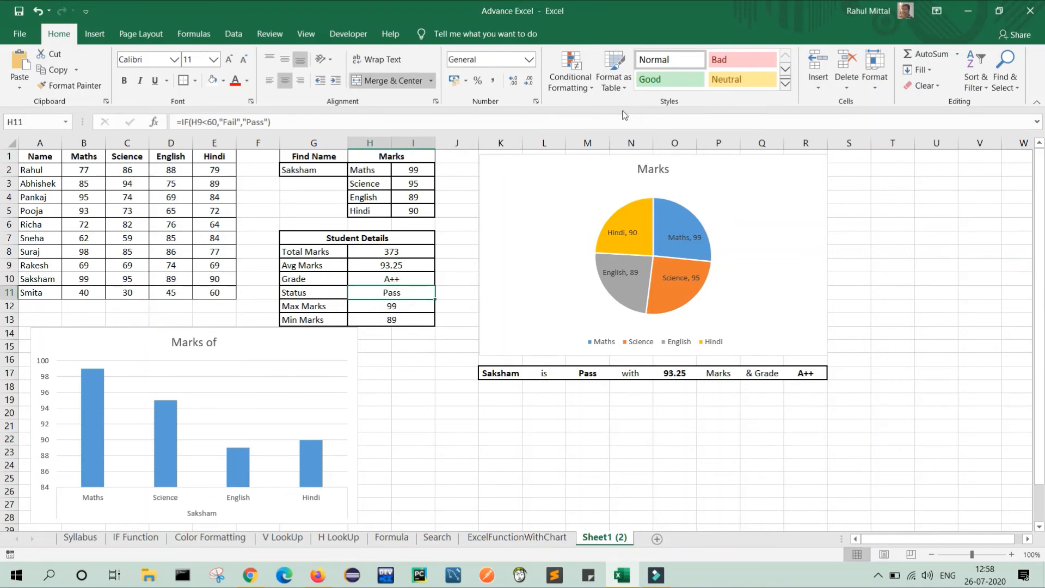
click(565, 81)
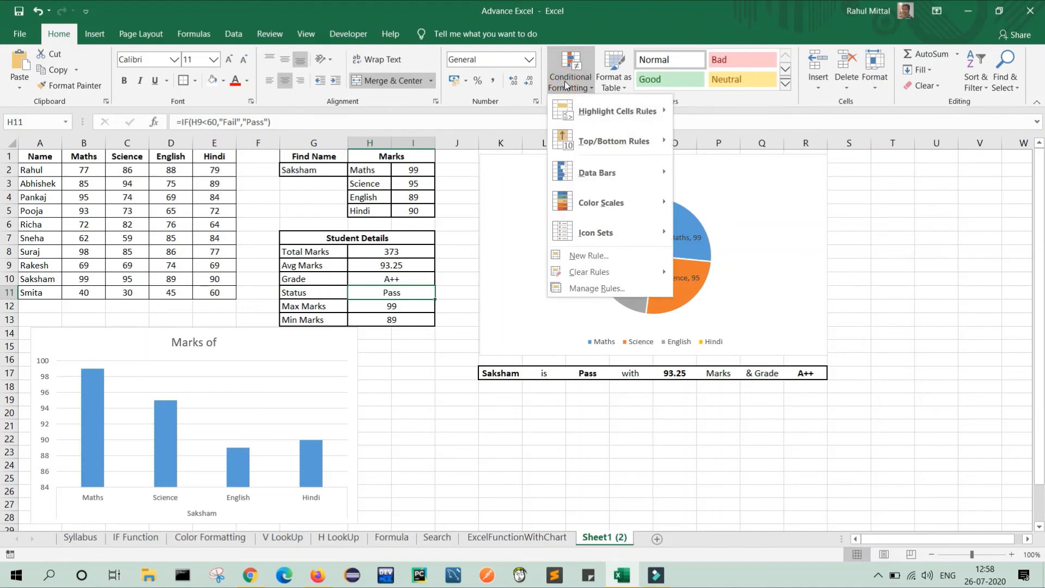
mouse_move(626, 168)
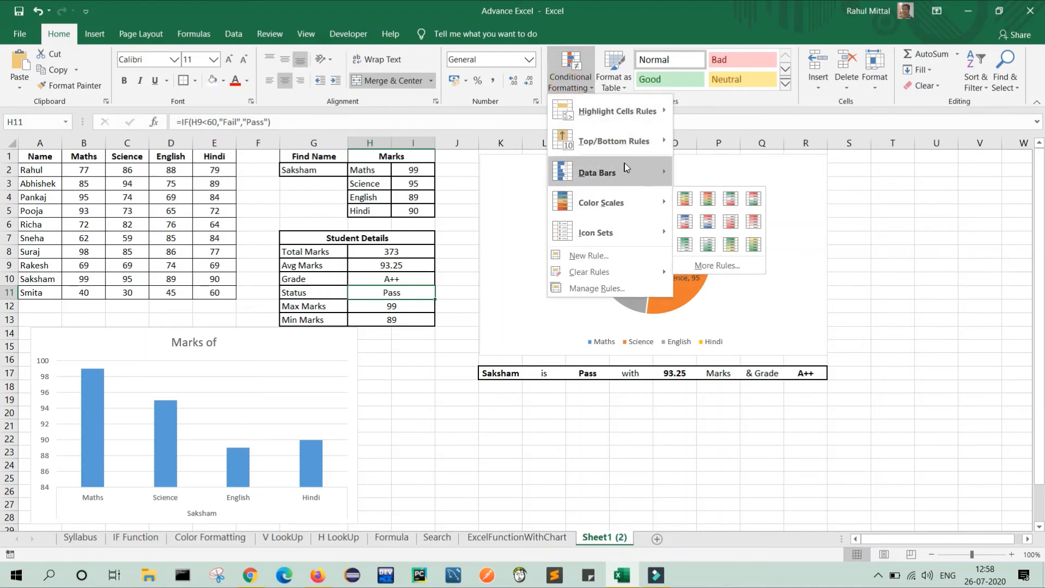
click(599, 256)
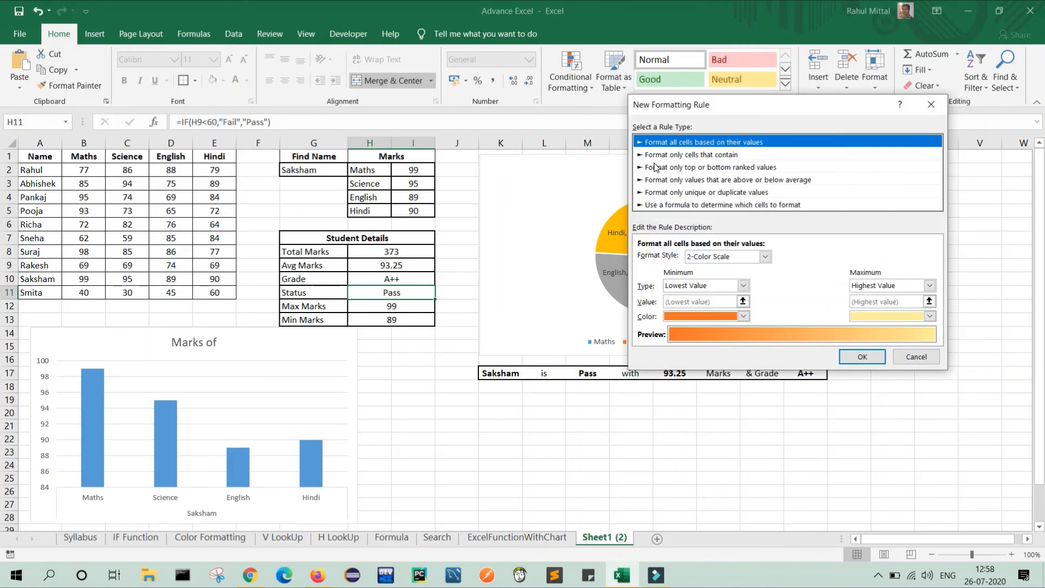
click(701, 157)
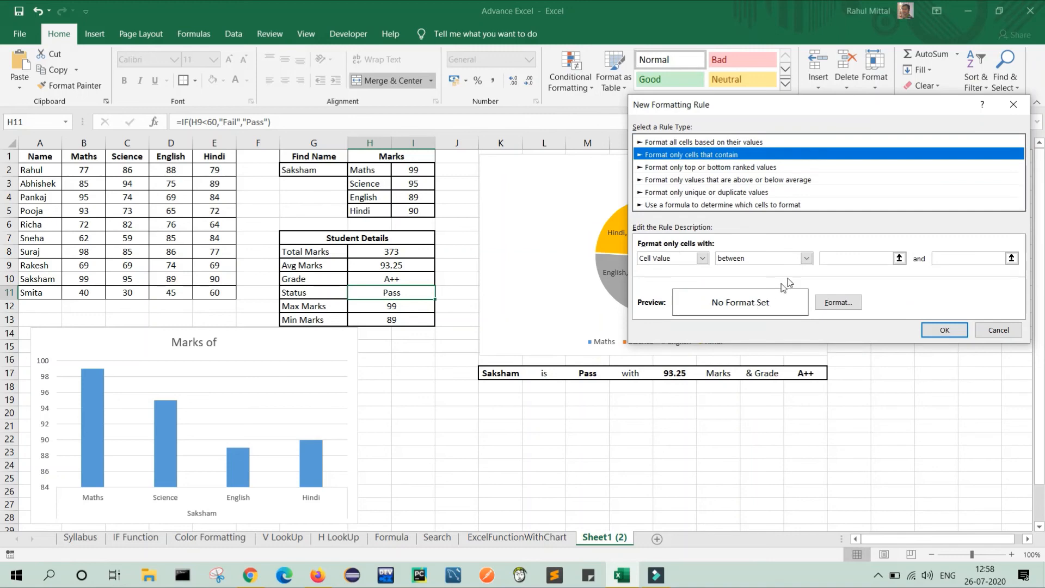
click(702, 258)
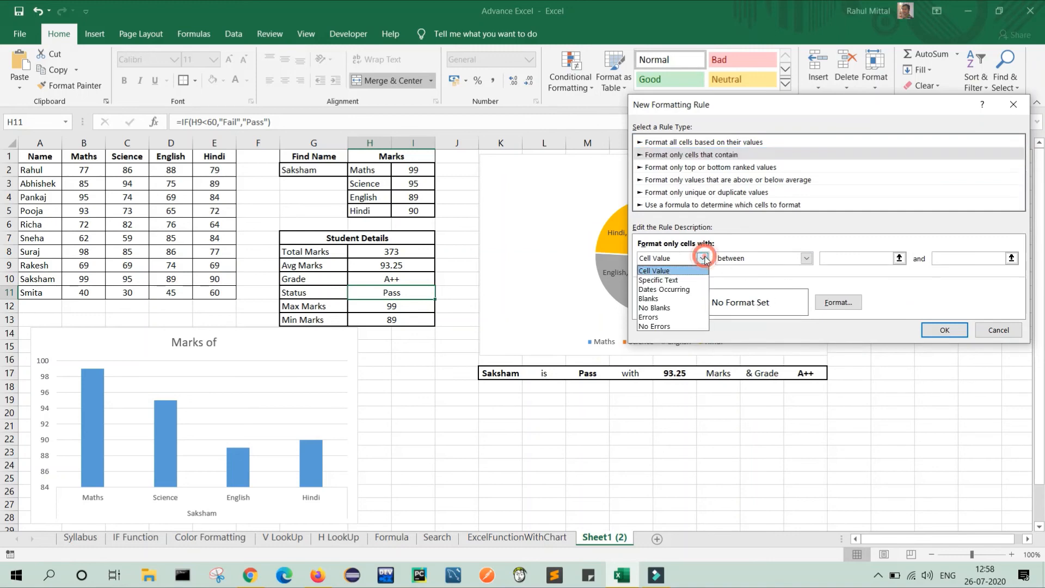
click(676, 280)
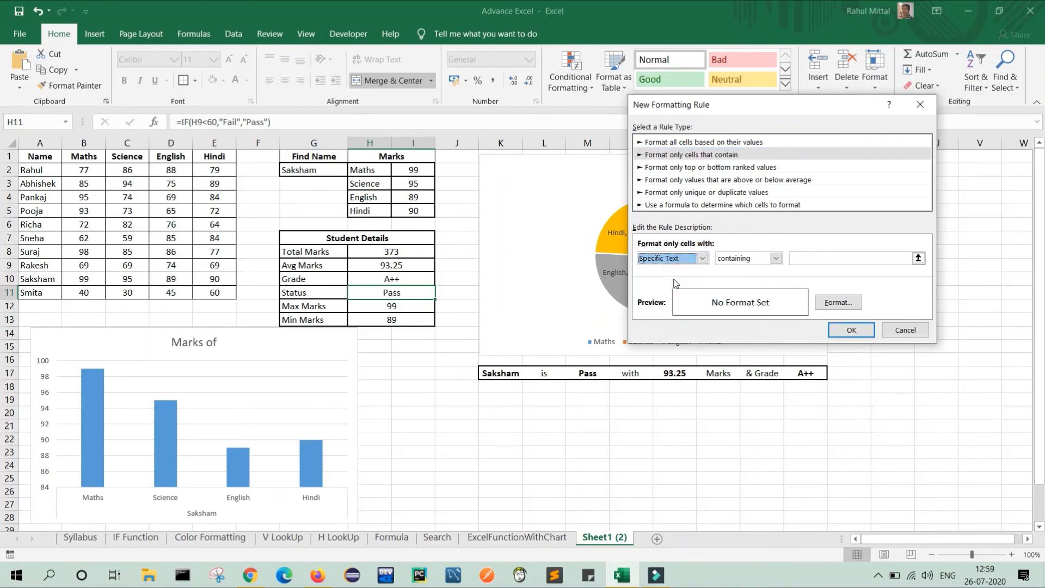
click(839, 258)
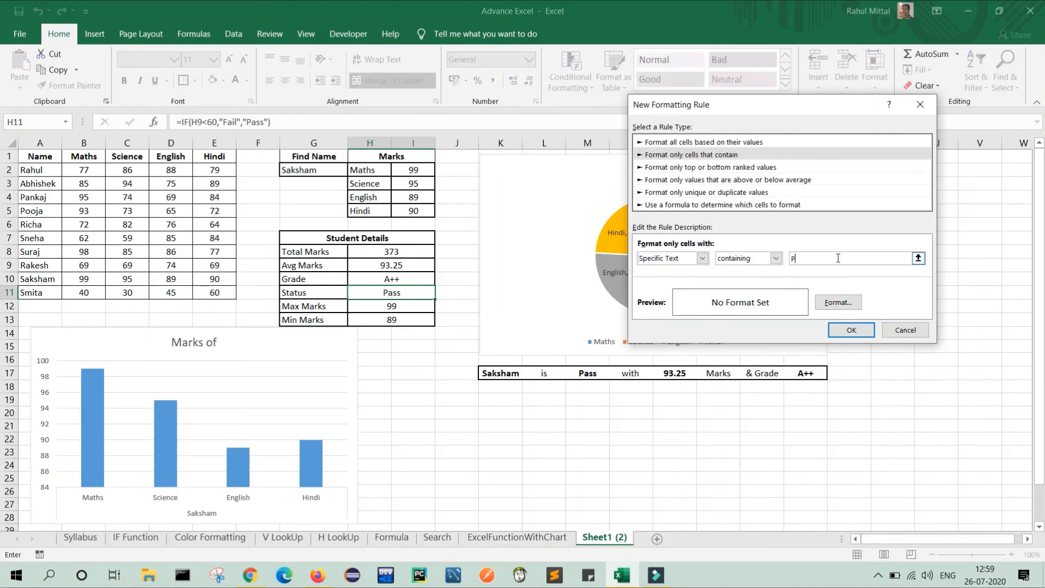
Step: Format the "Pass" rule with a white font and a green fill, and apply it to the Status cell
click(838, 305)
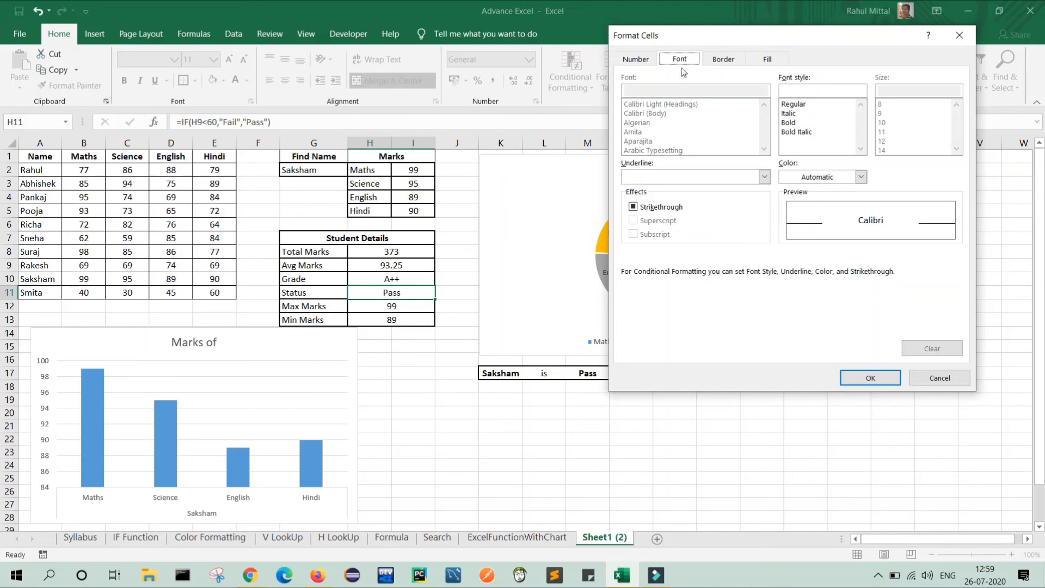
click(861, 178)
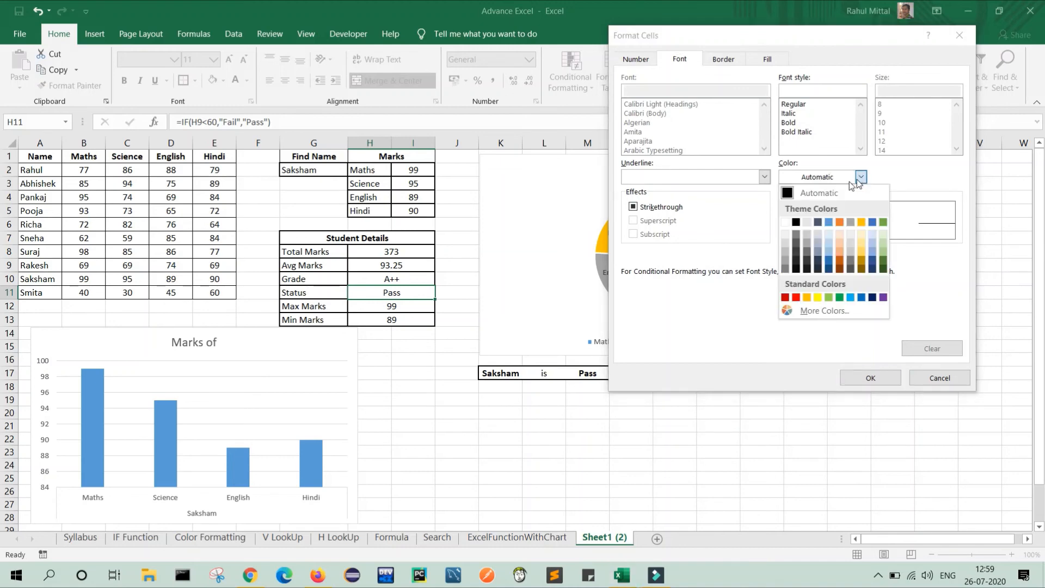
click(787, 223)
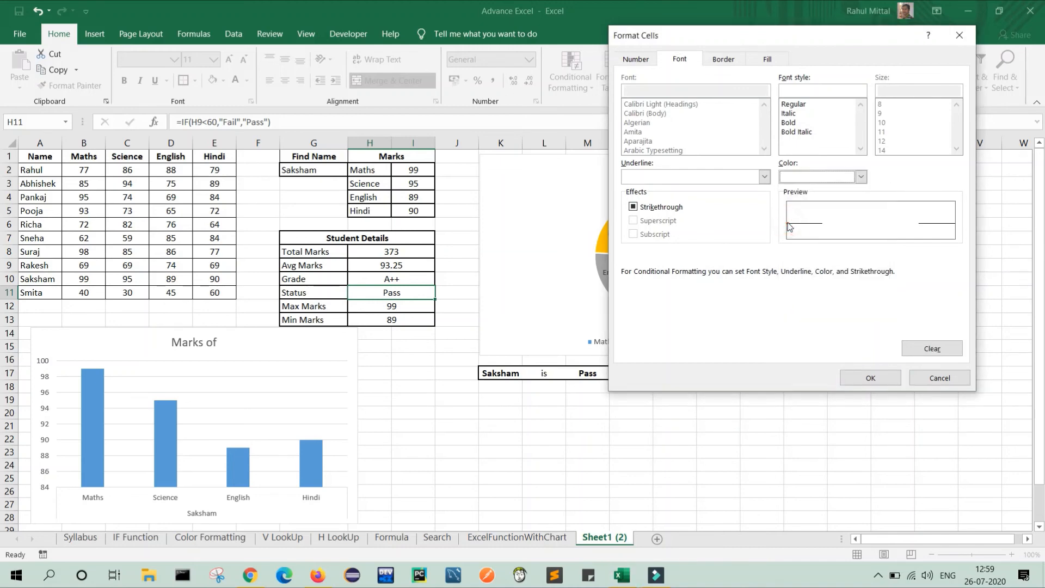
click(768, 60)
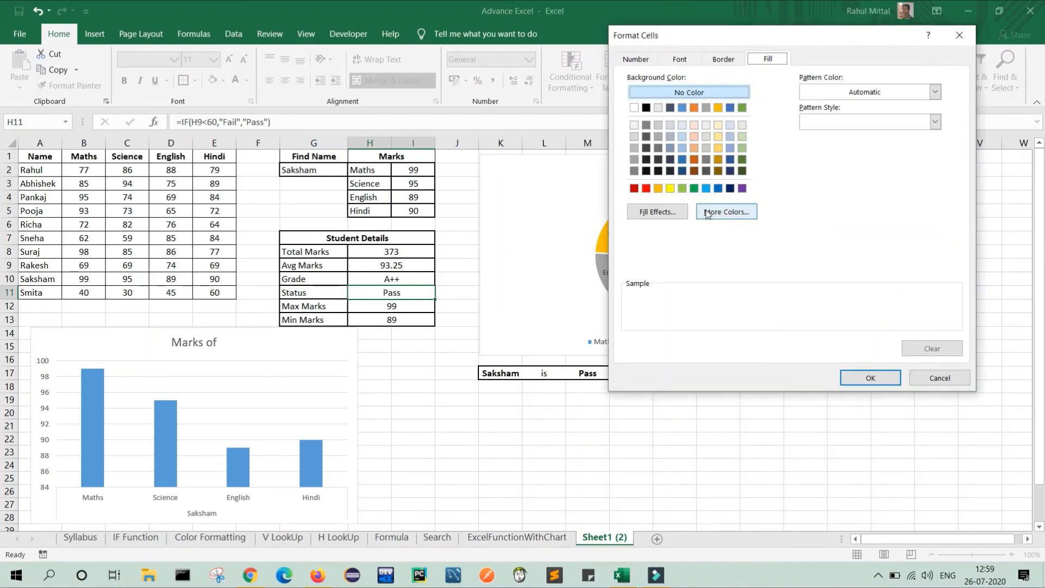
click(694, 190)
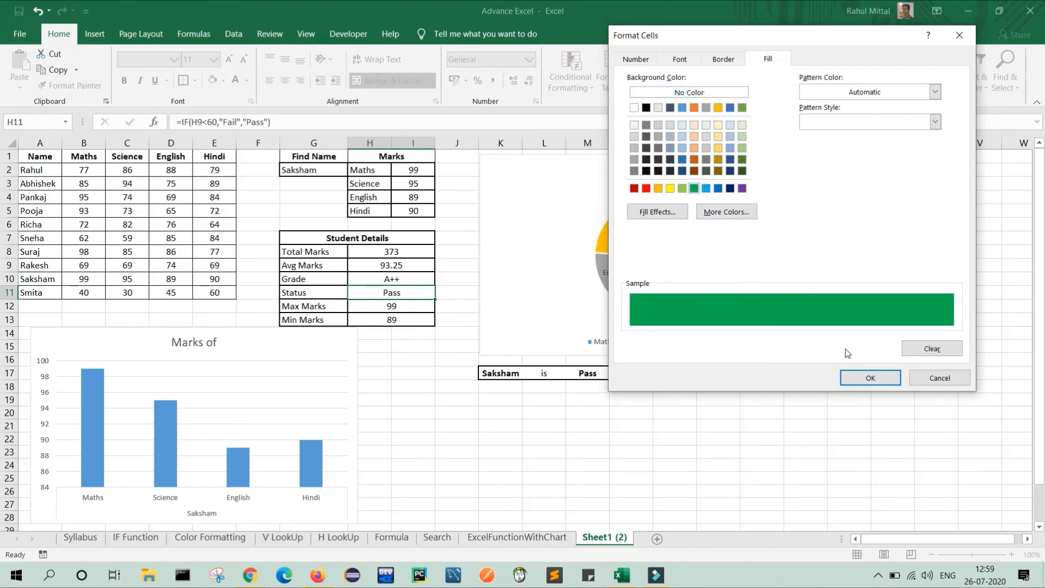
click(863, 378)
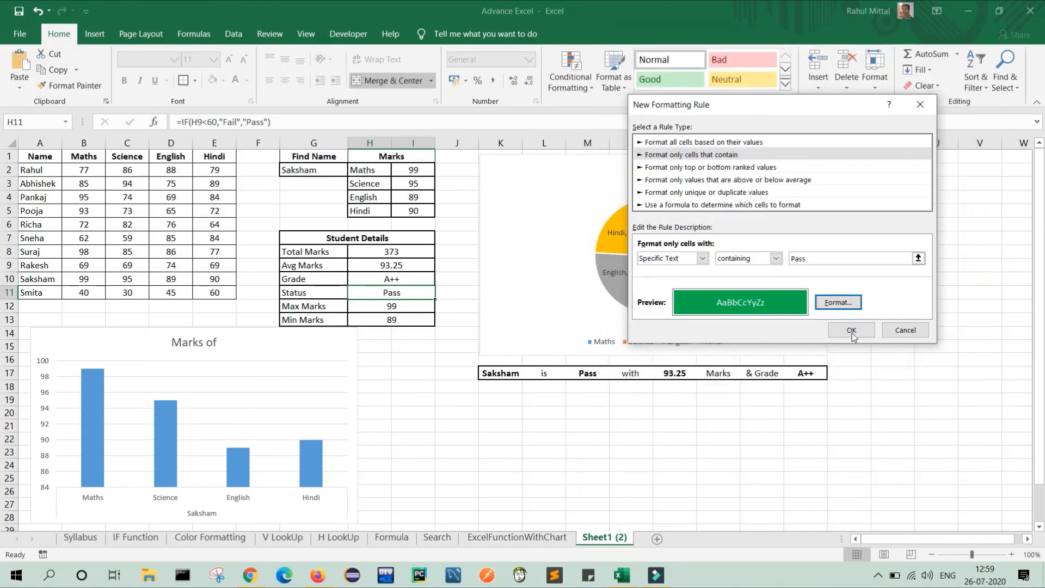
click(852, 331)
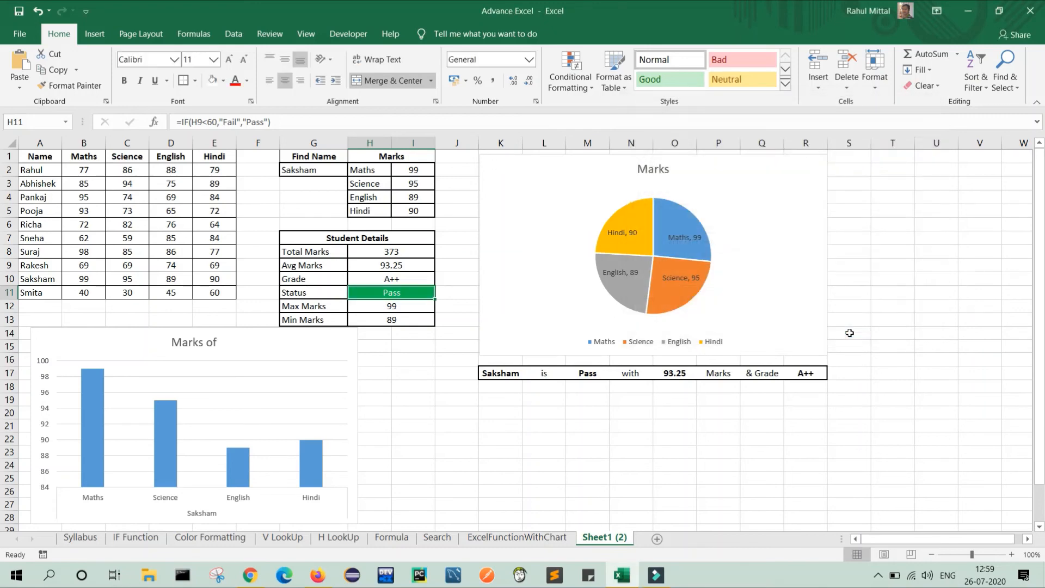
click(467, 423)
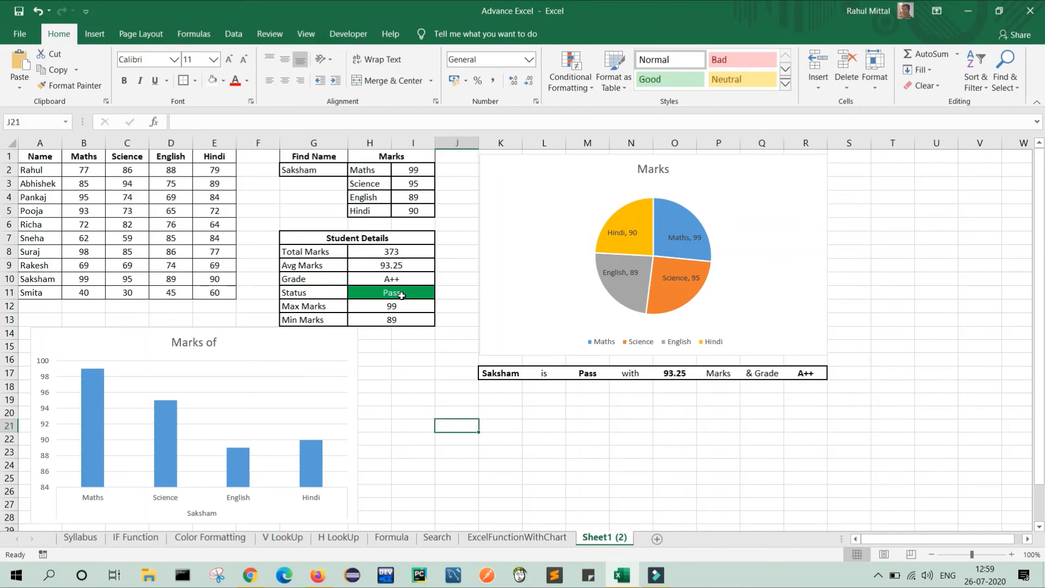
Step: Test the Status formatting by switching Find Name to the row 11 student
click(333, 171)
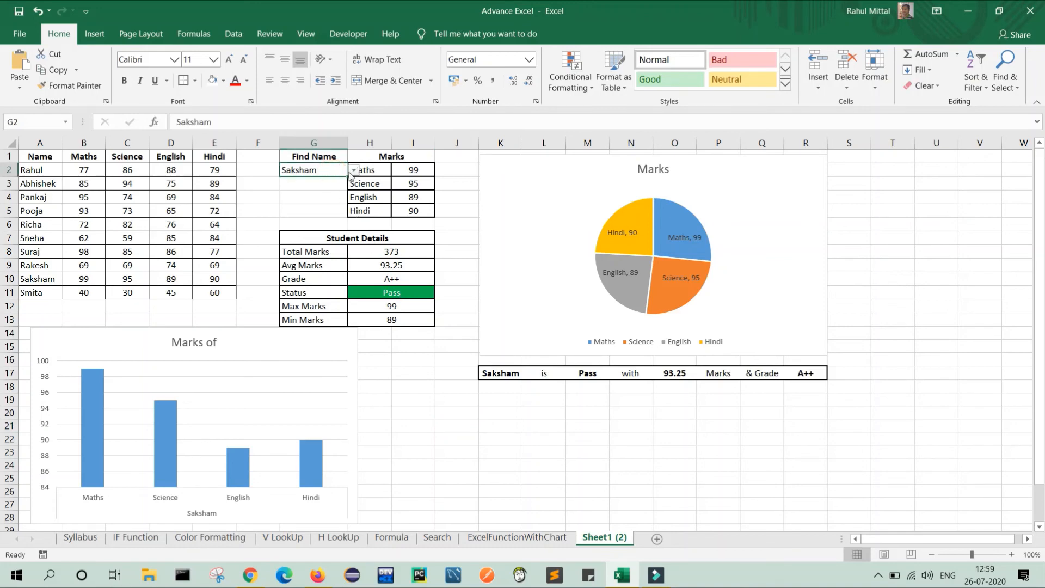
click(354, 171)
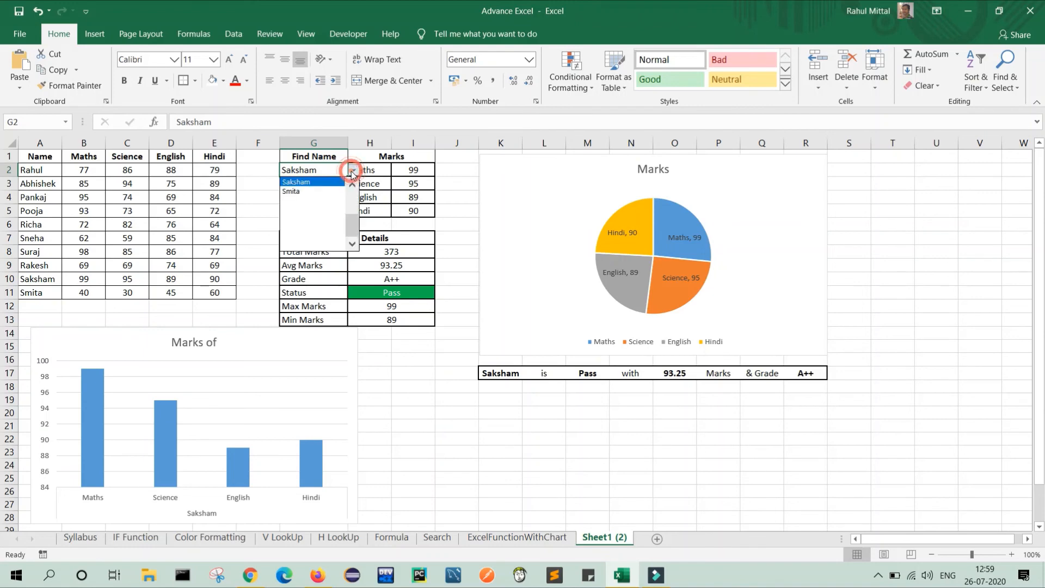
click(303, 195)
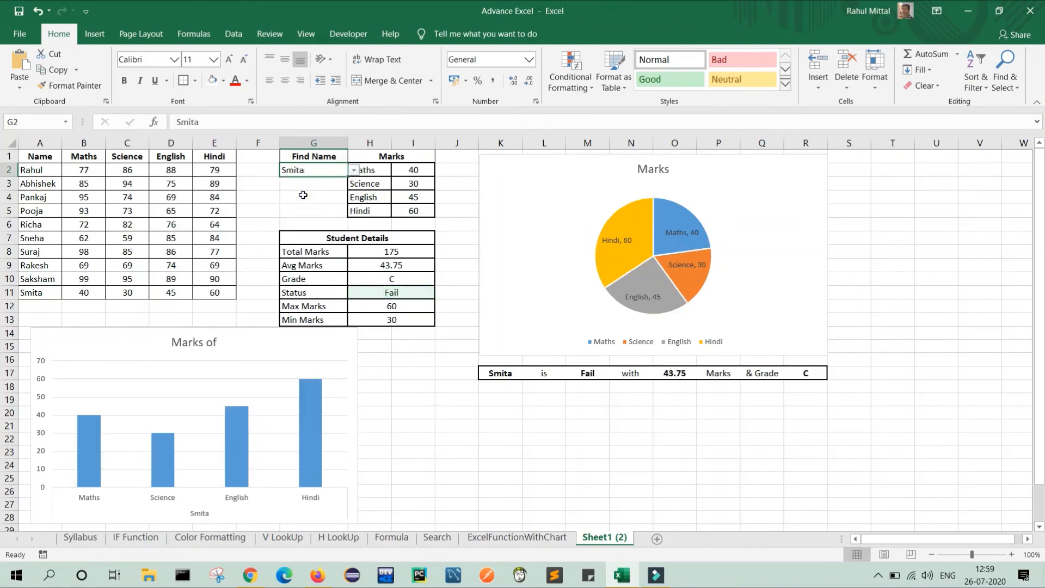
Step: Start a second conditional formatting rule on Status cell H11 for cells with specific text containing "Fail"
click(409, 293)
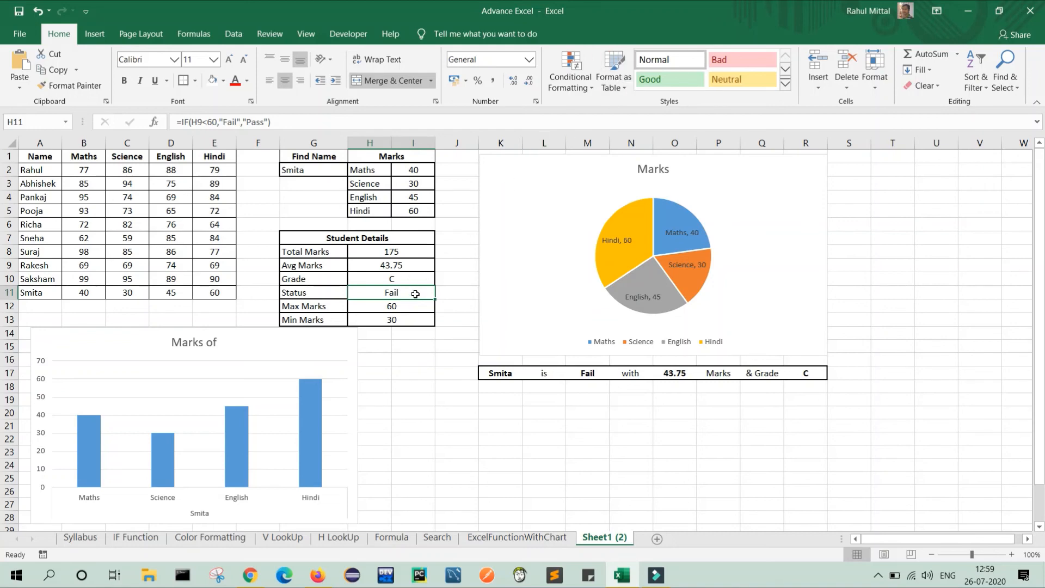
click(415, 294)
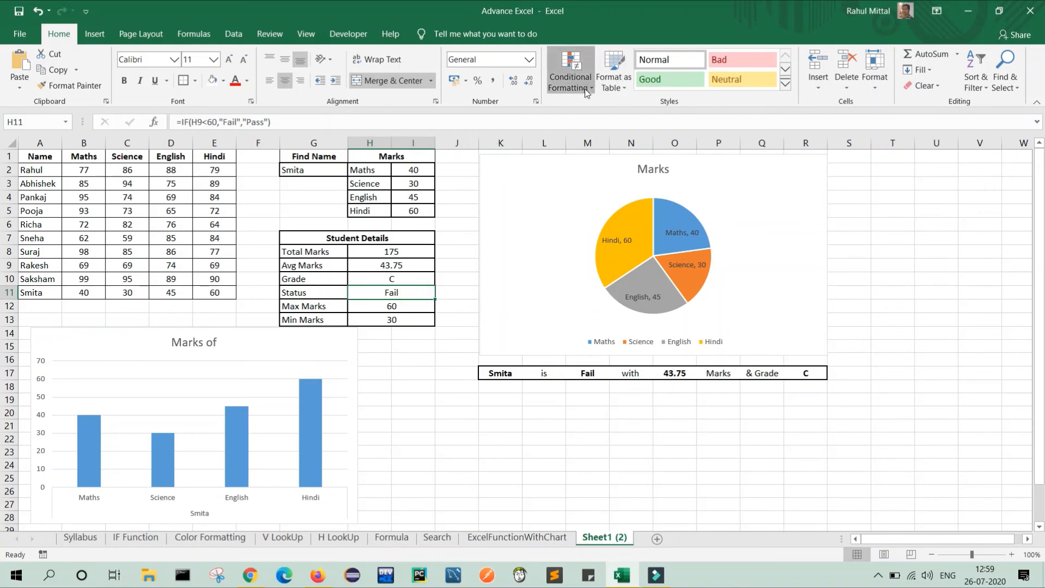
click(586, 88)
click(587, 256)
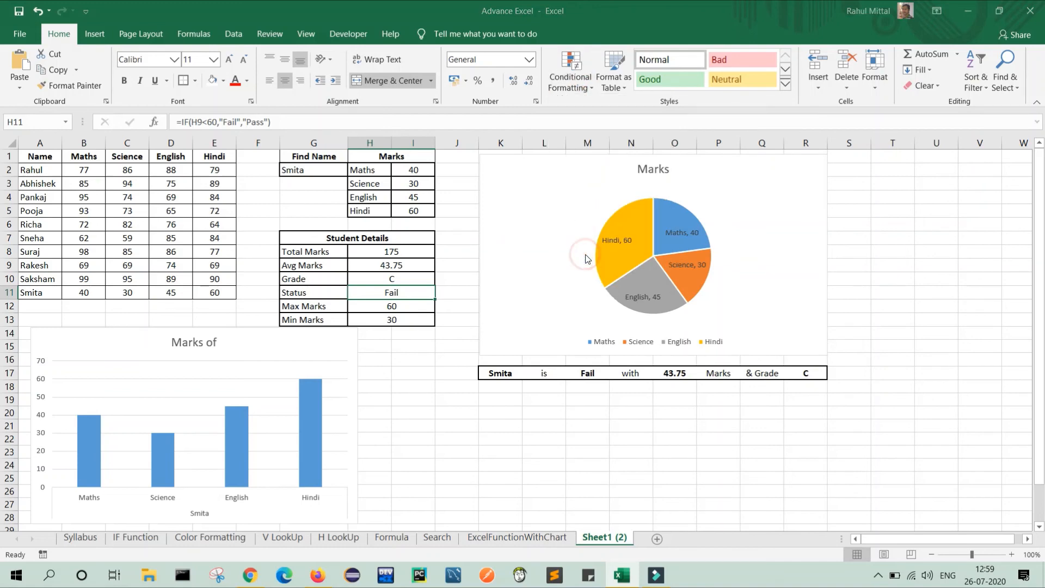
click(701, 142)
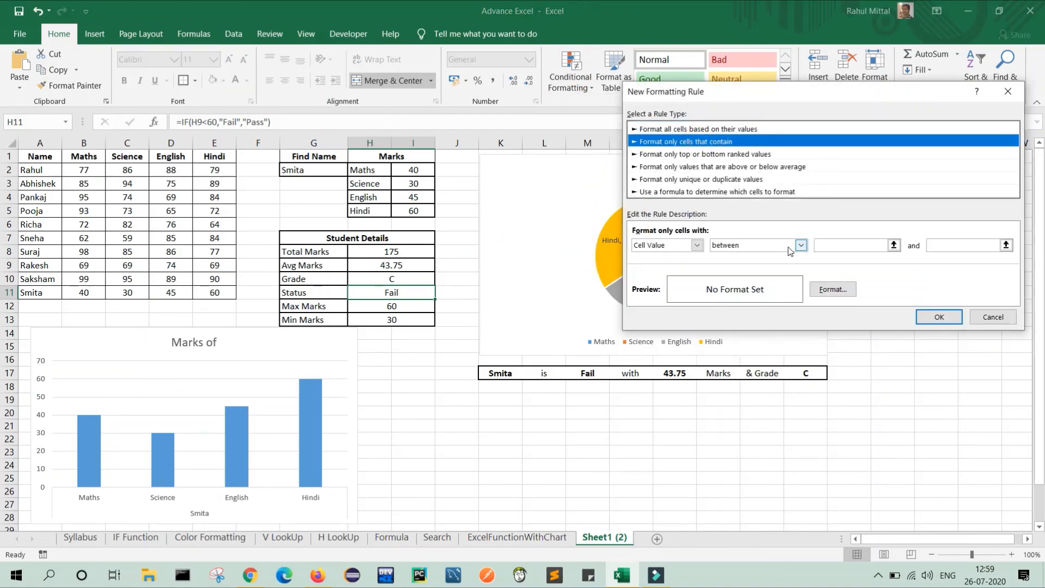
click(697, 245)
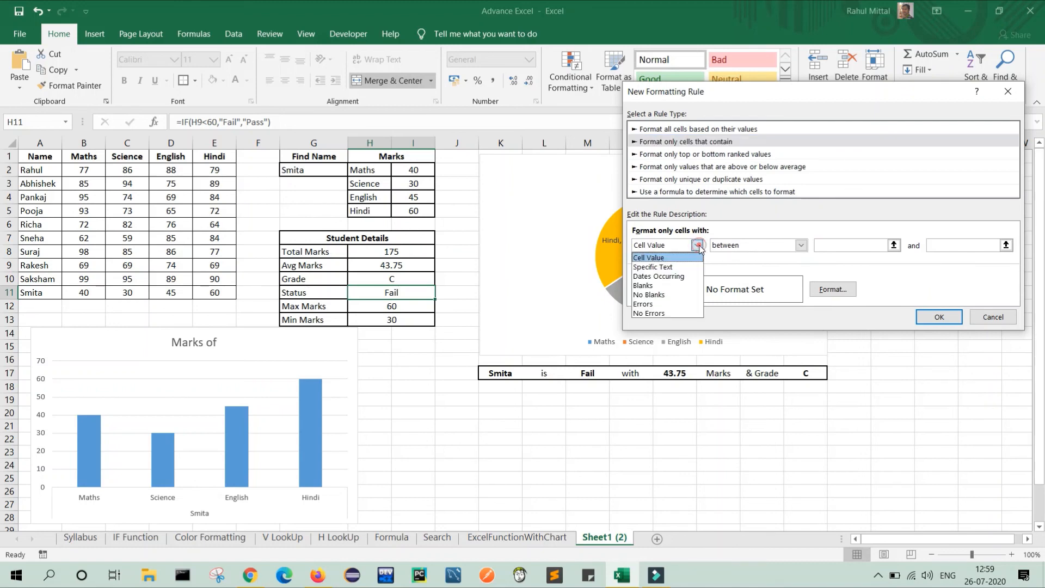
click(666, 272)
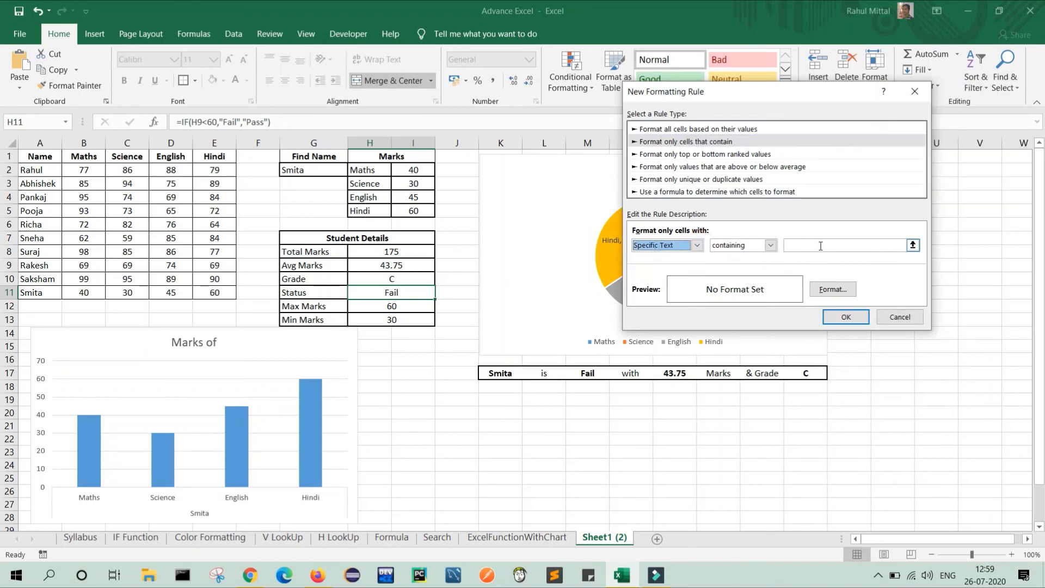
click(821, 246)
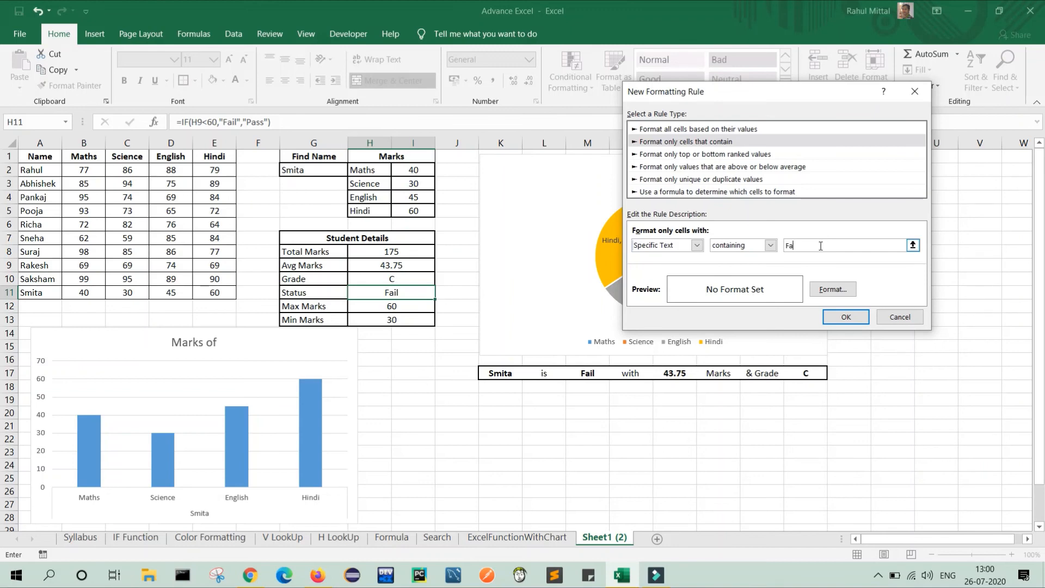
Step: Format the "Fail" rule with a red fill and a white font, and apply it to the Status cell
click(834, 290)
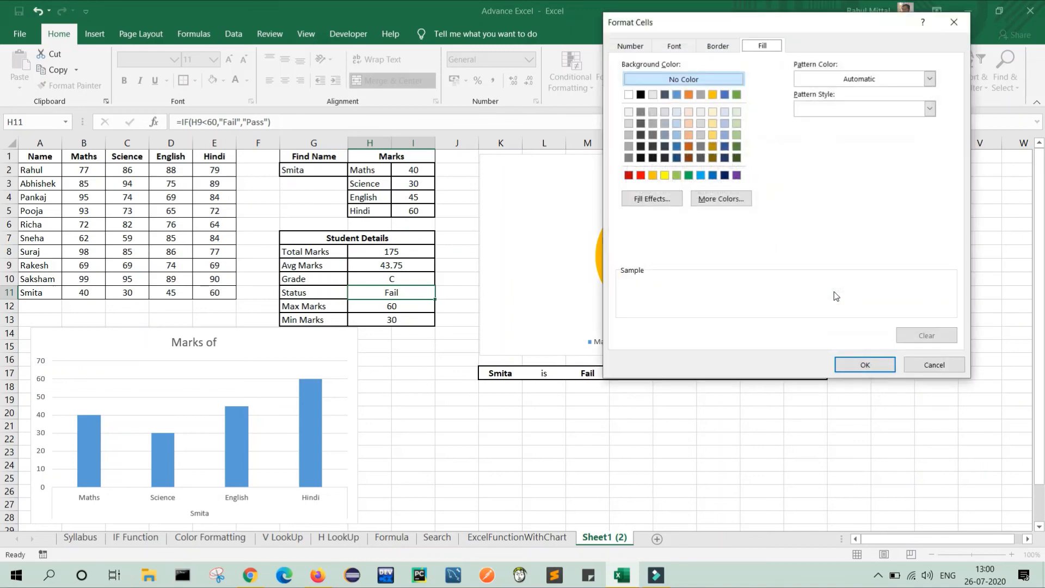
click(641, 176)
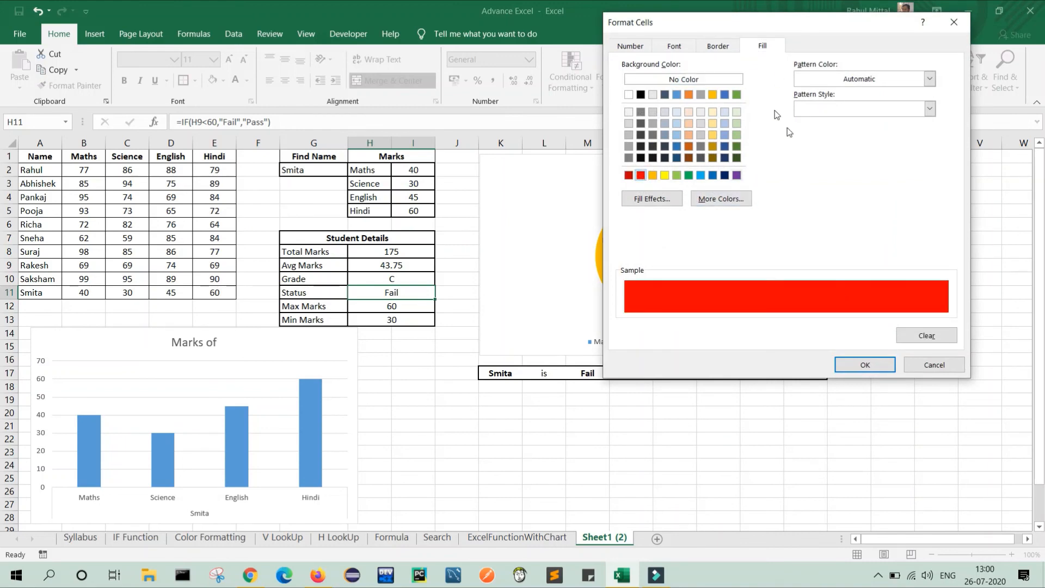
click(675, 47)
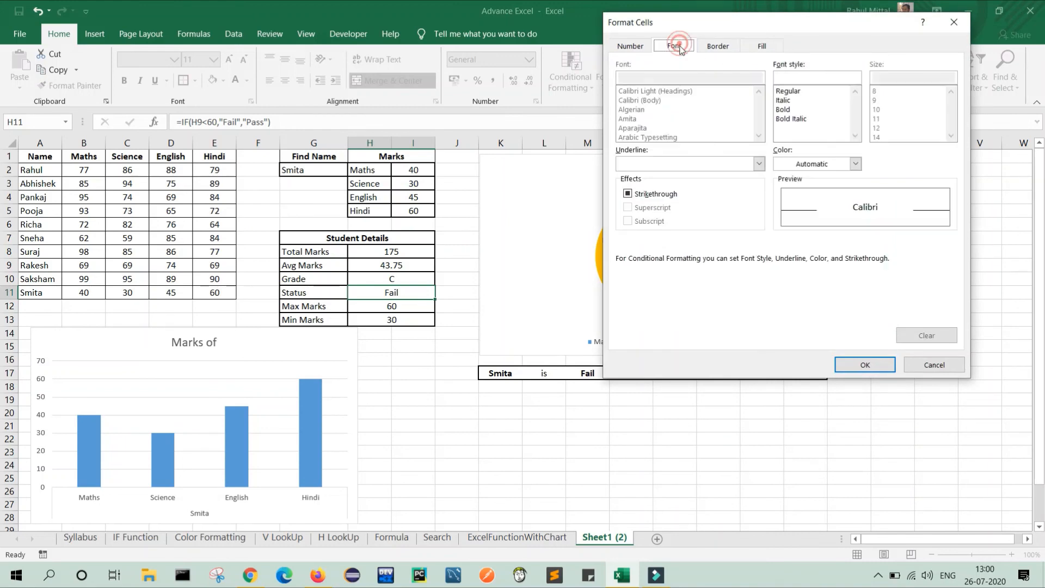
click(856, 164)
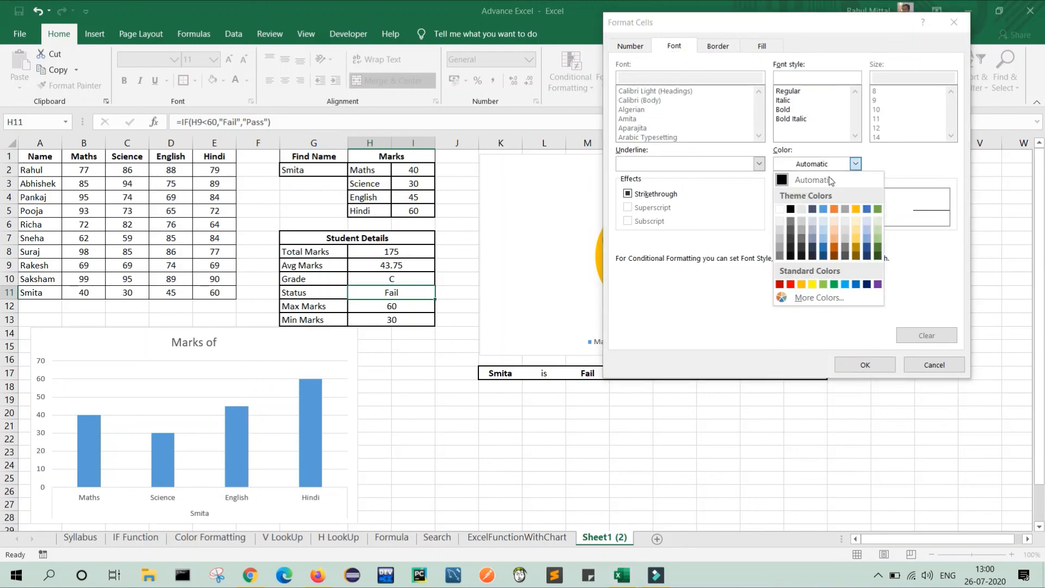
click(780, 206)
click(863, 361)
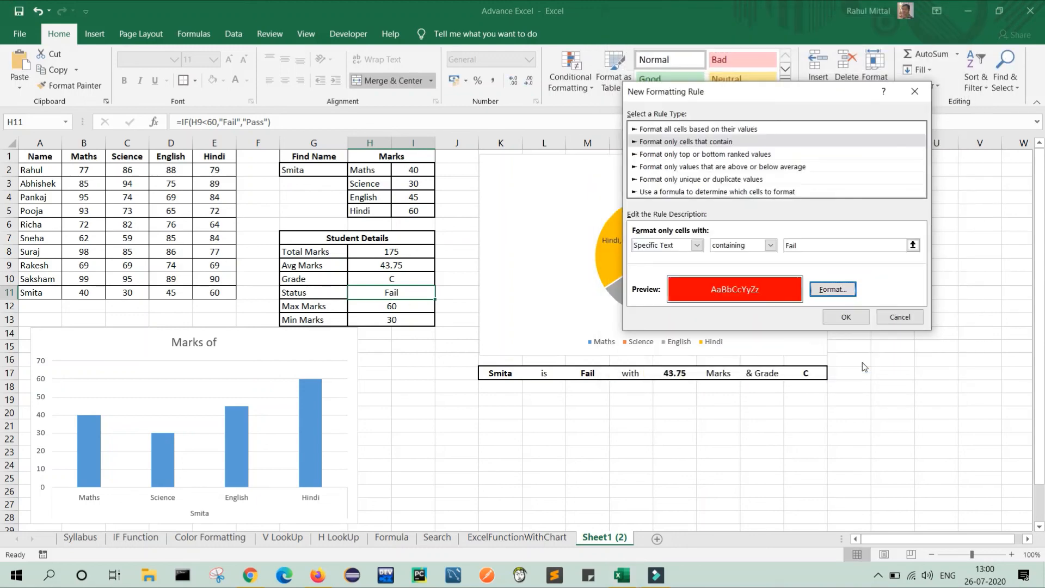
click(856, 316)
click(595, 453)
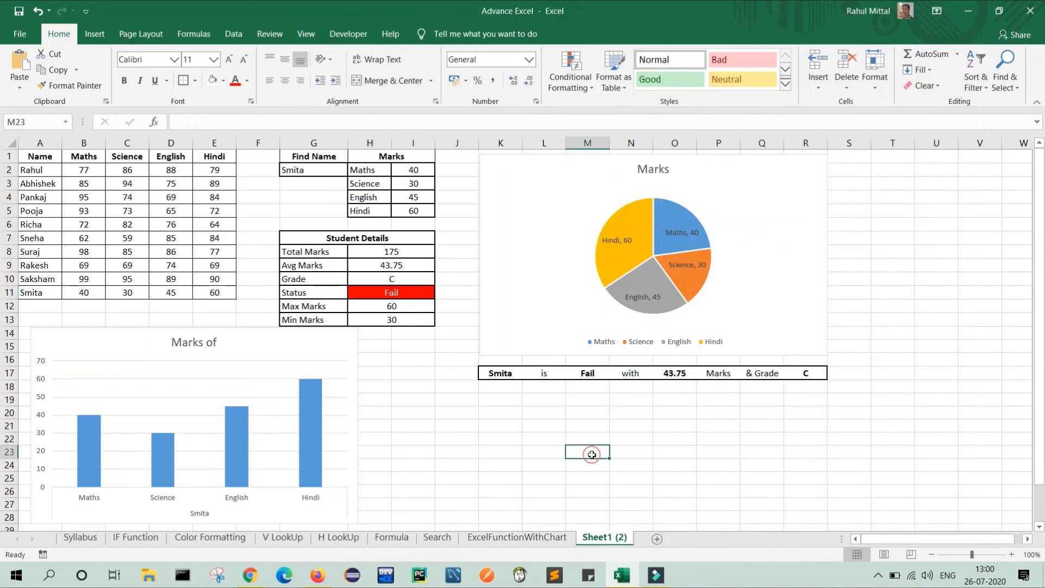
Step: Test the Status formatting by switching Find Name to the row 10 student and then to the row 7 student
click(322, 167)
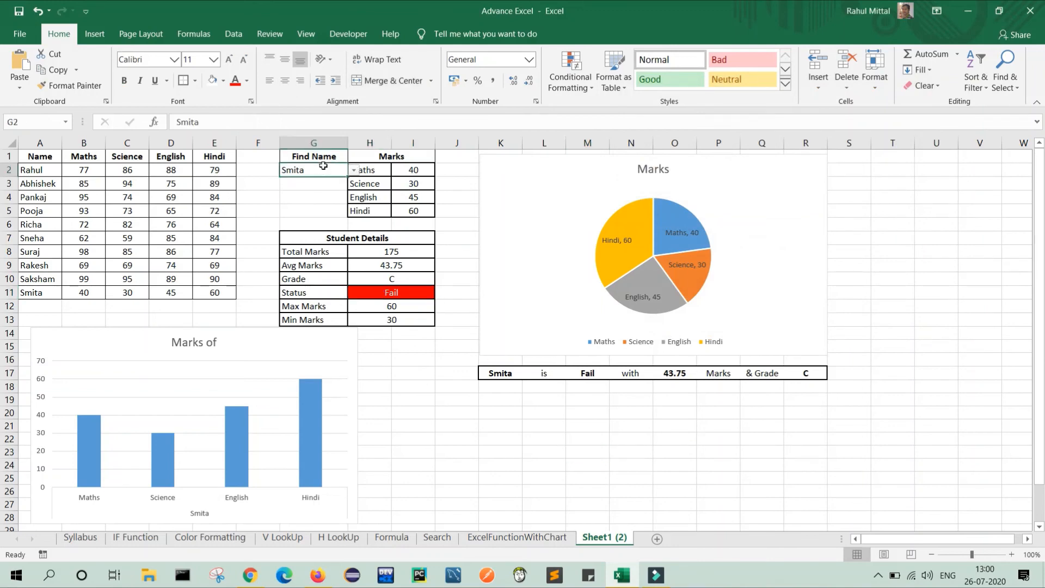
click(355, 170)
click(297, 182)
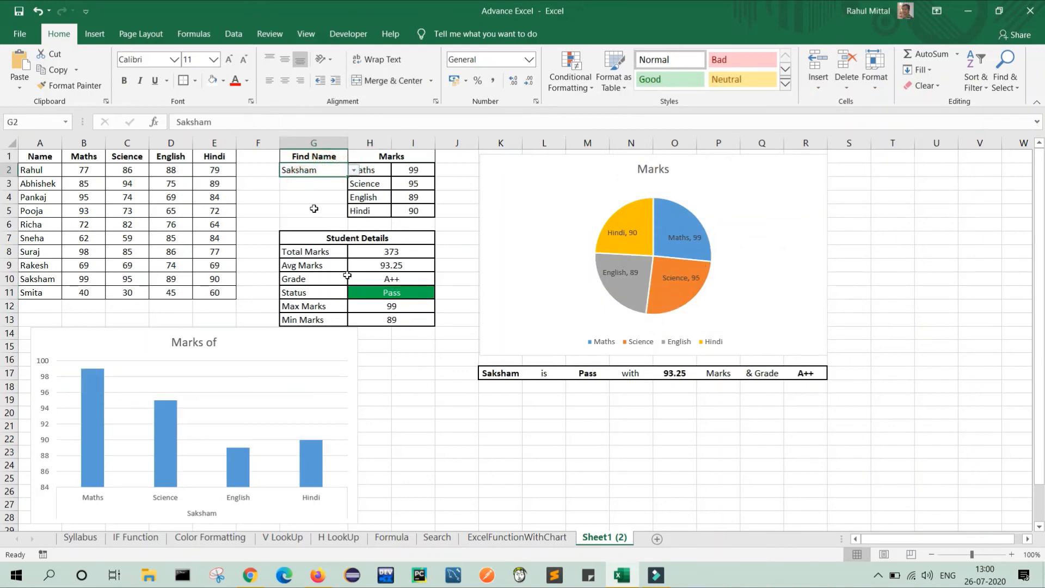
click(354, 171)
drag(354, 224, 351, 208)
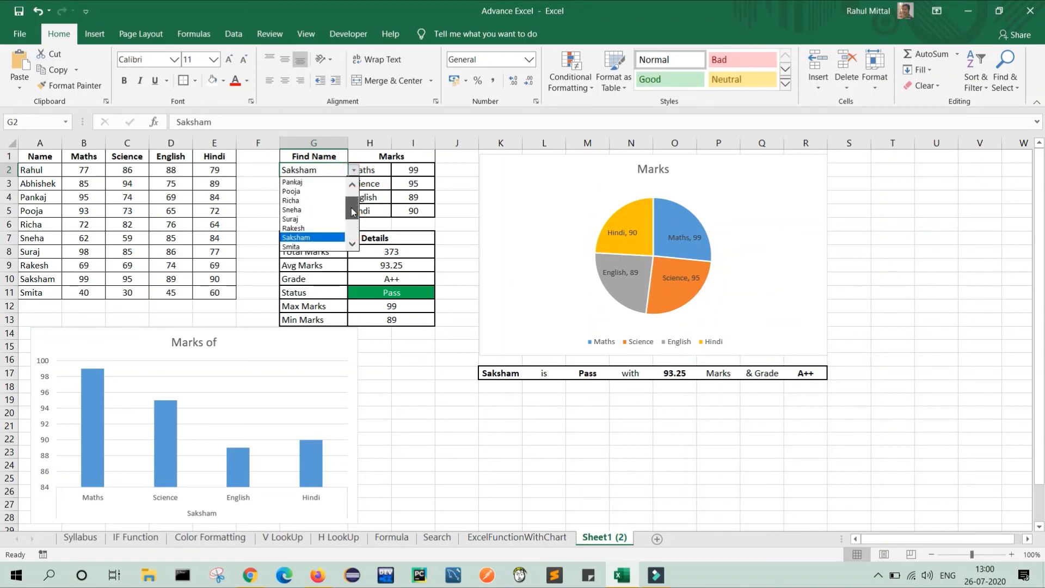
click(301, 210)
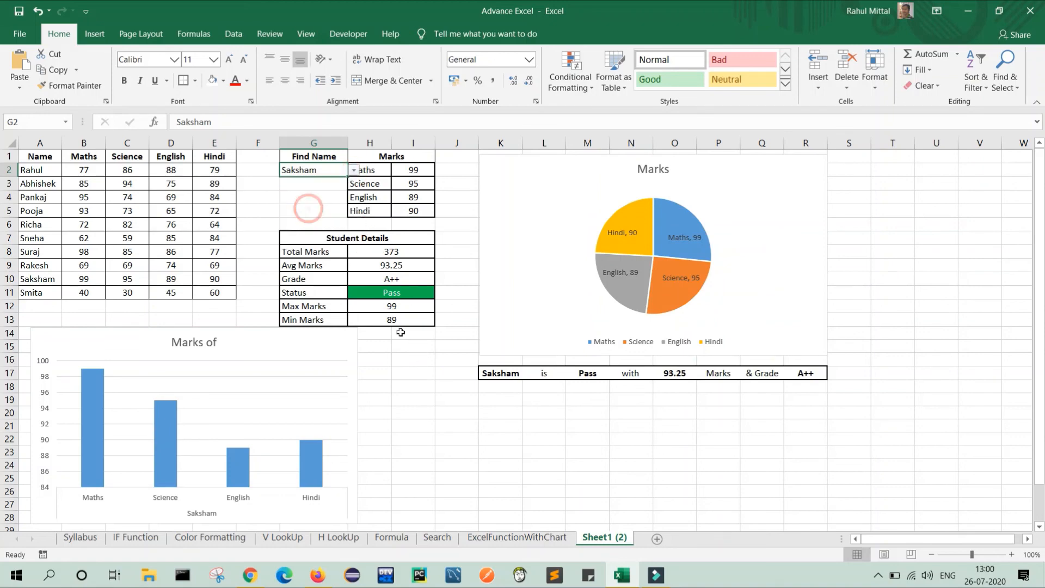
click(443, 443)
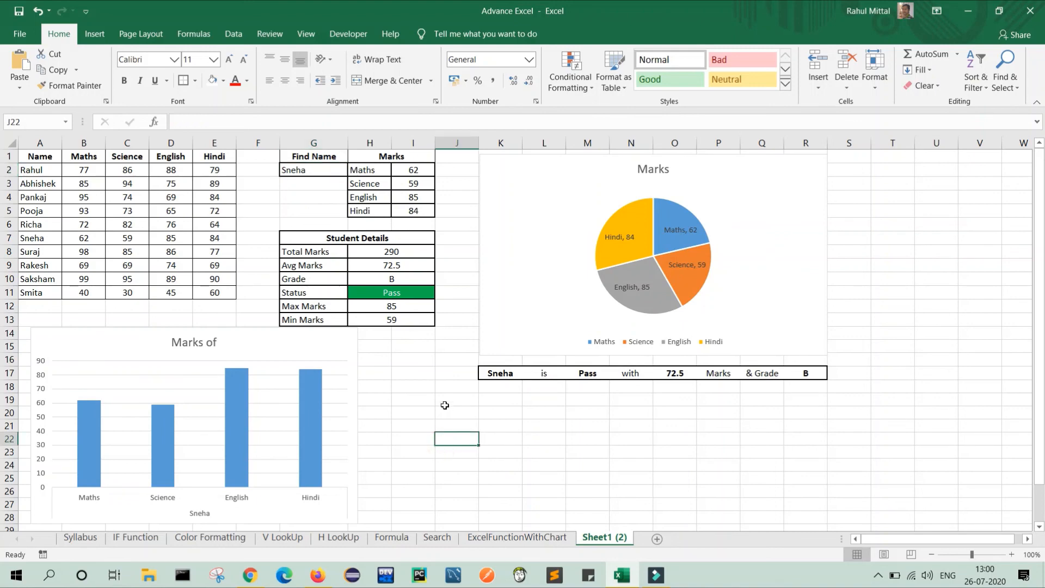
Step: Start a conditional formatting rule on Grade cell H10 for cells with specific text containing "C"
click(399, 278)
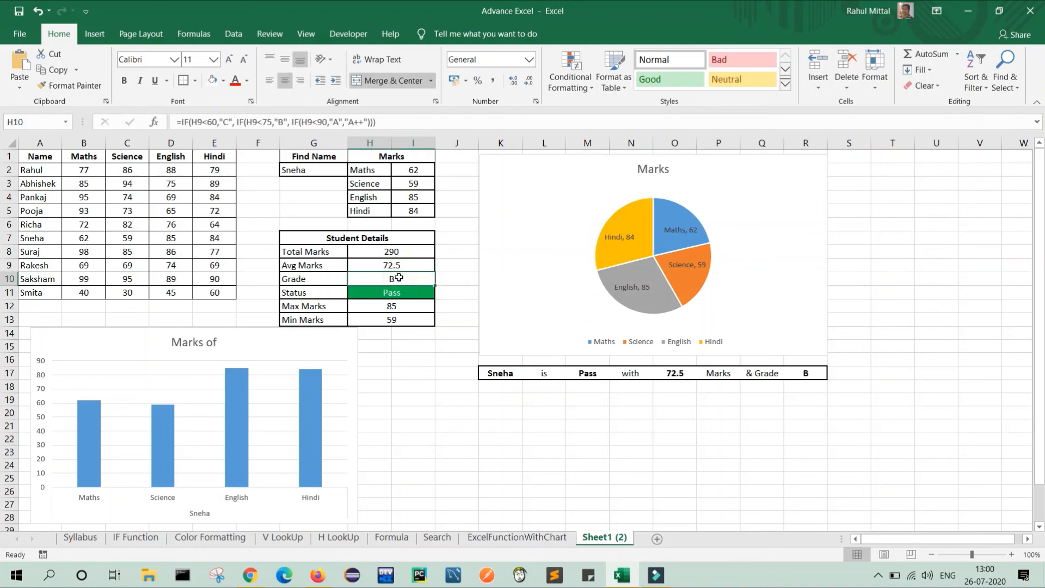
click(594, 88)
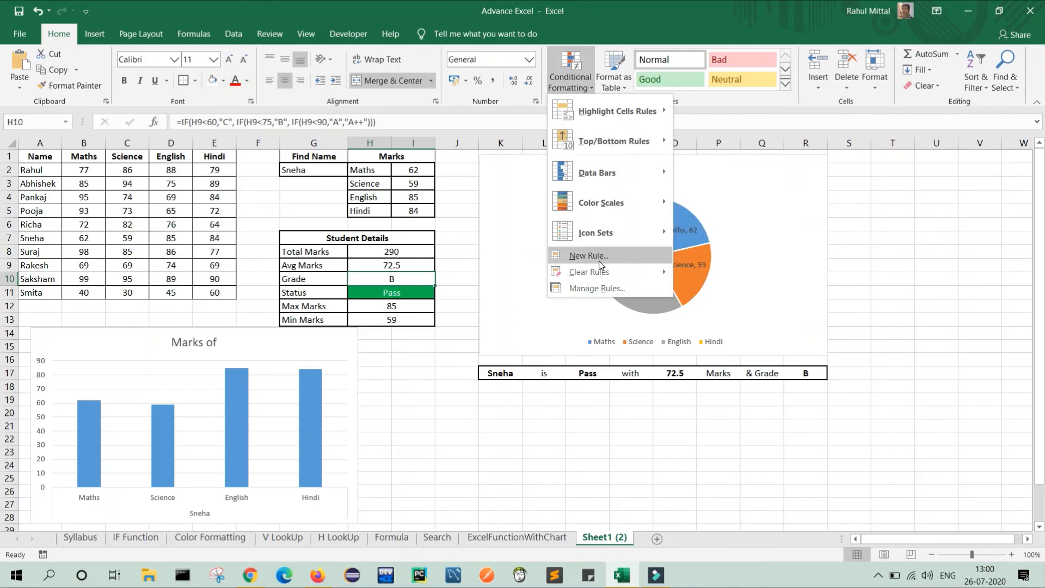
click(600, 257)
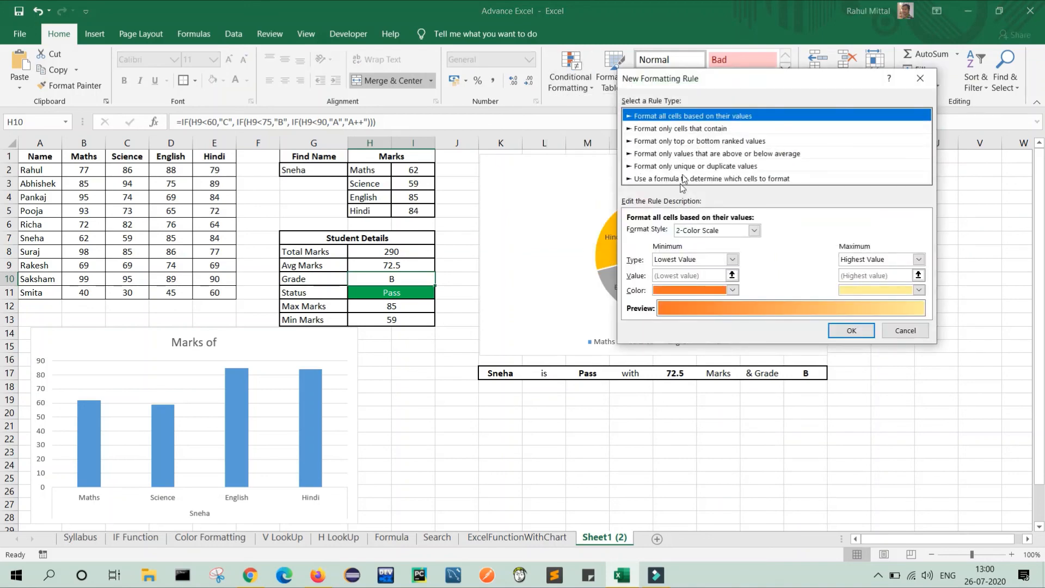
click(692, 130)
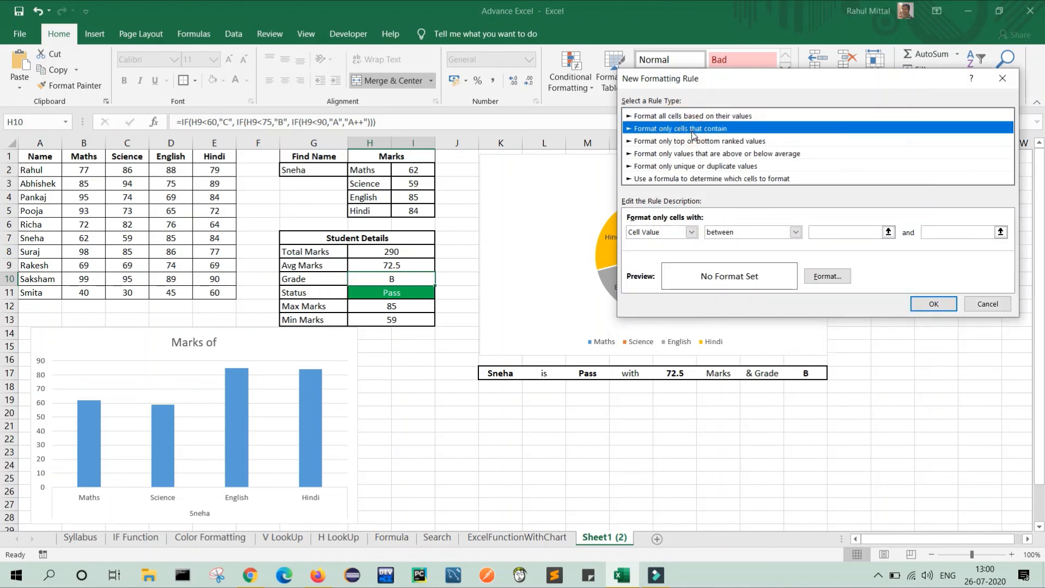
click(692, 233)
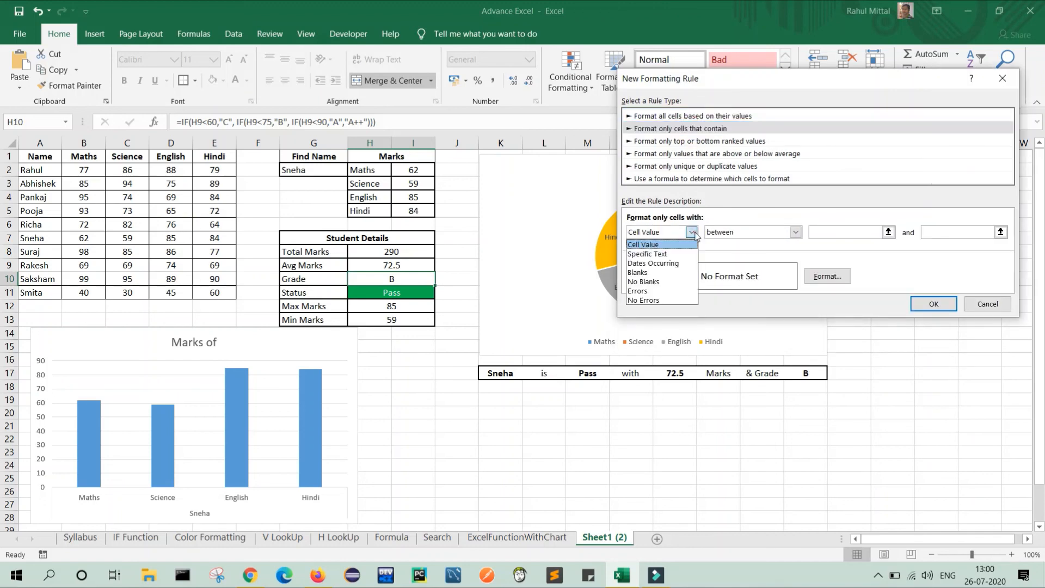
click(653, 255)
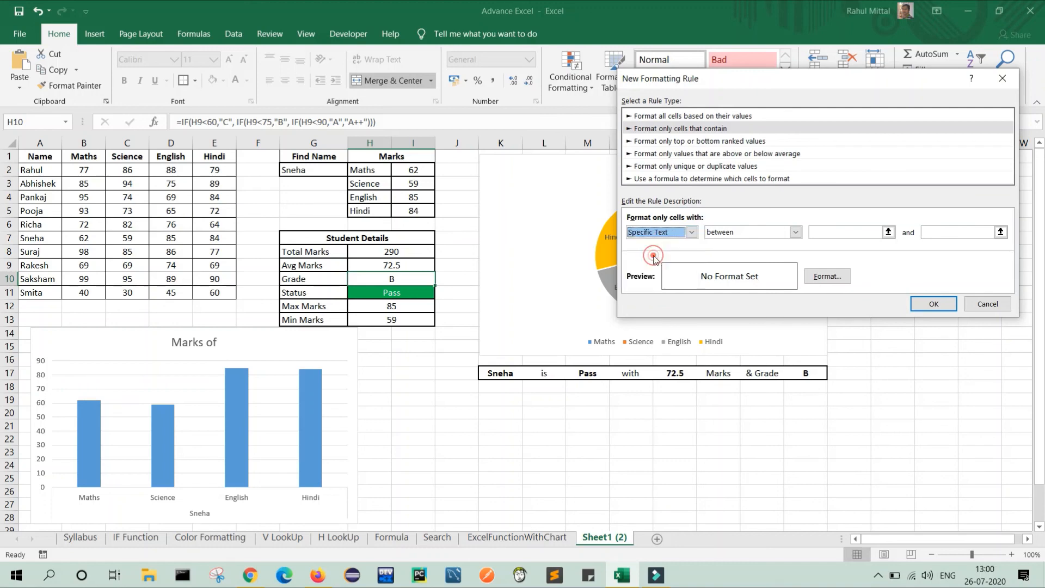
click(820, 233)
text(C)
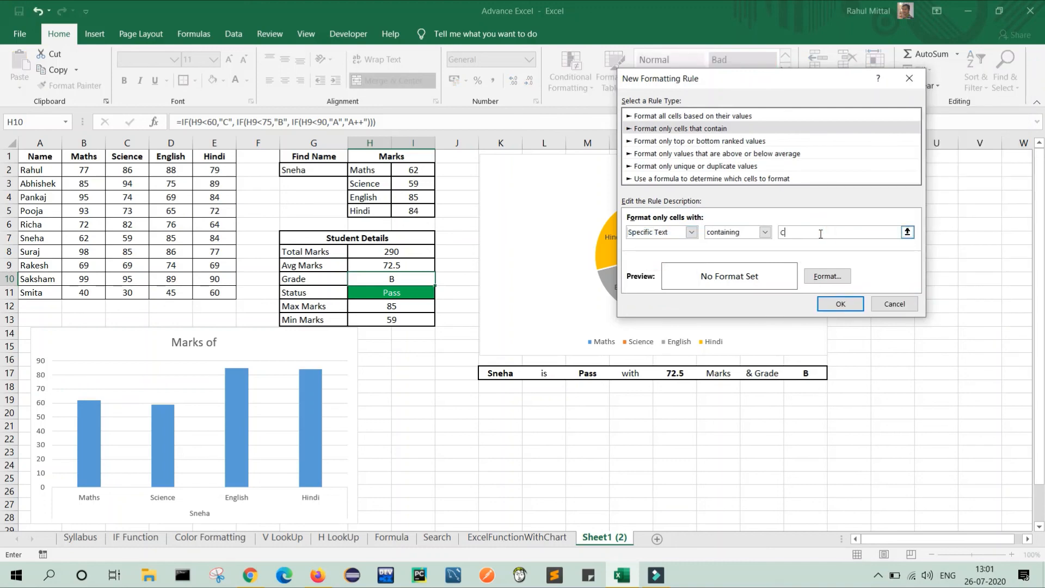
Step: Format the "C" rule with a bold red font and apply it to the Grade cell
click(827, 277)
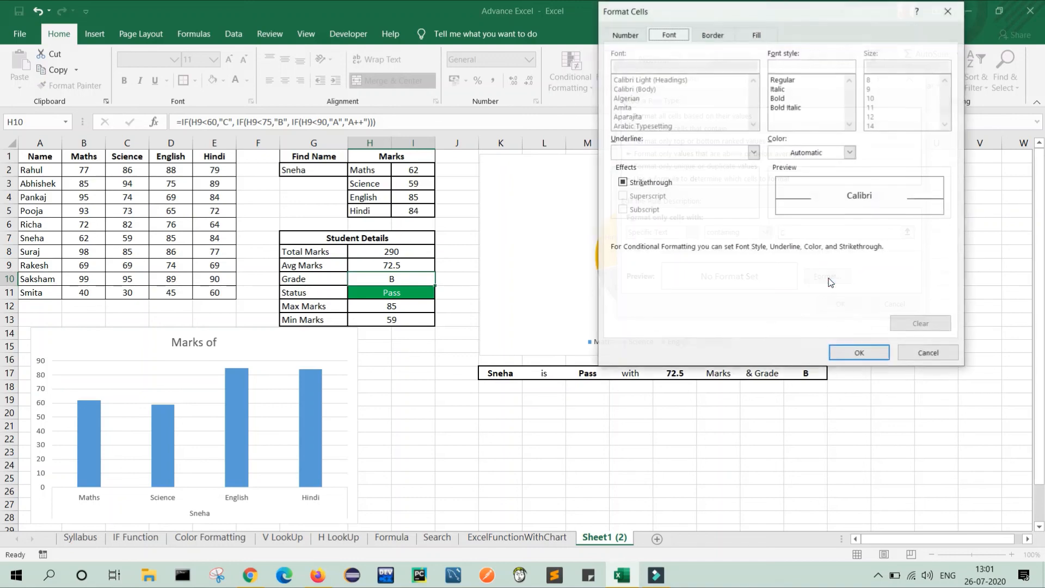
click(850, 154)
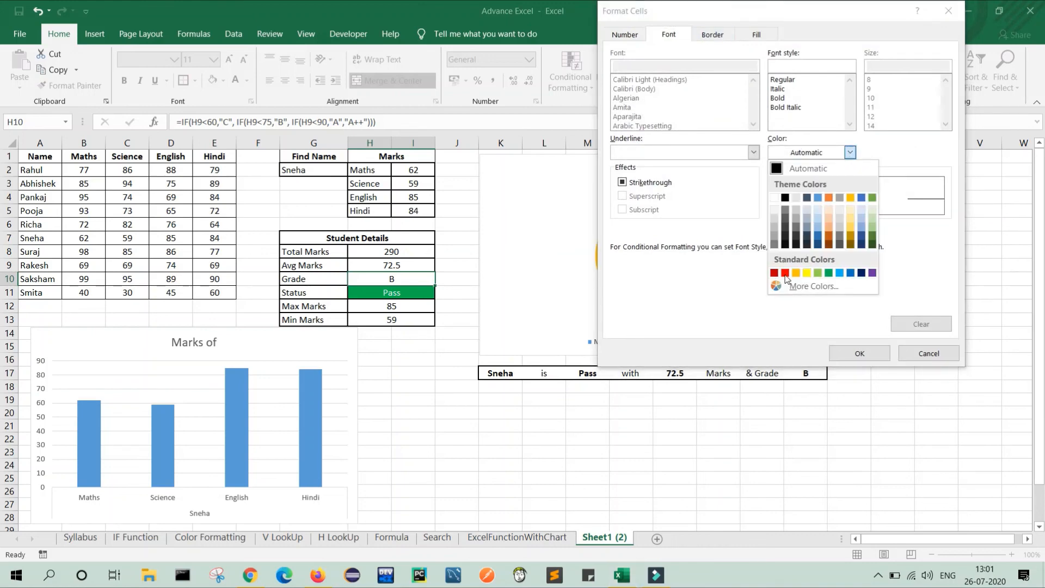
click(786, 273)
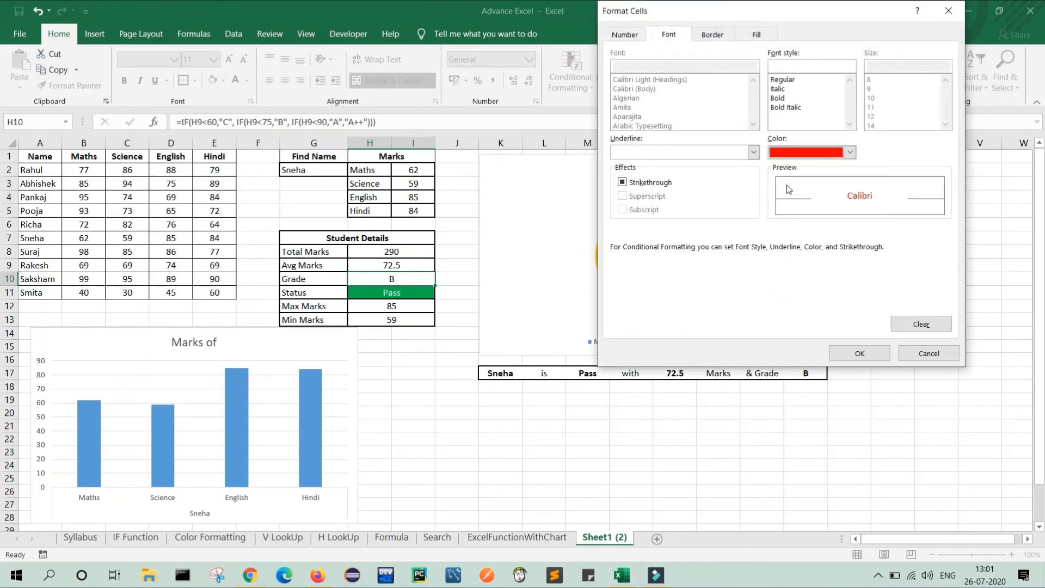
click(779, 98)
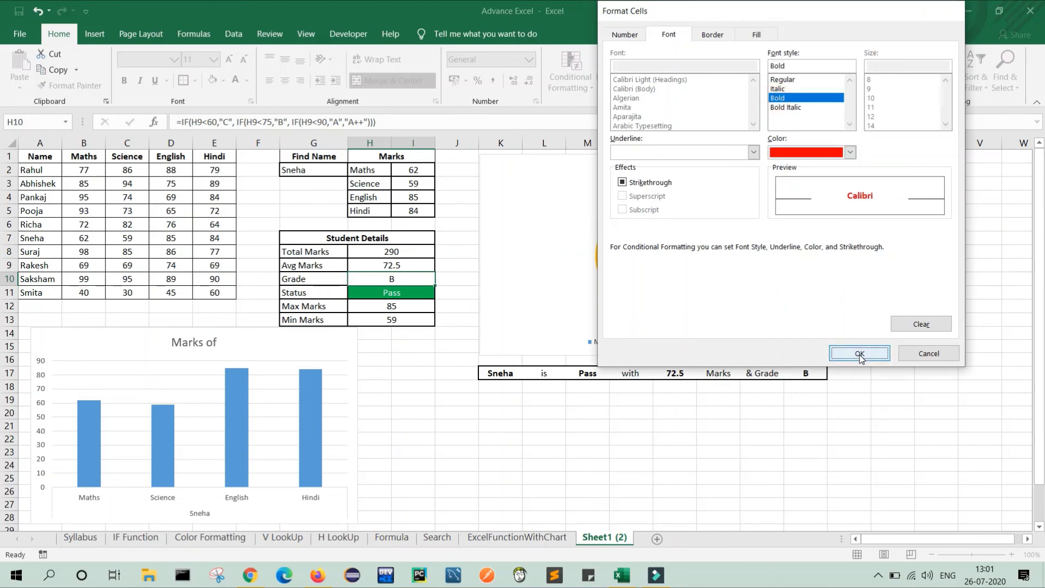
click(860, 355)
click(850, 306)
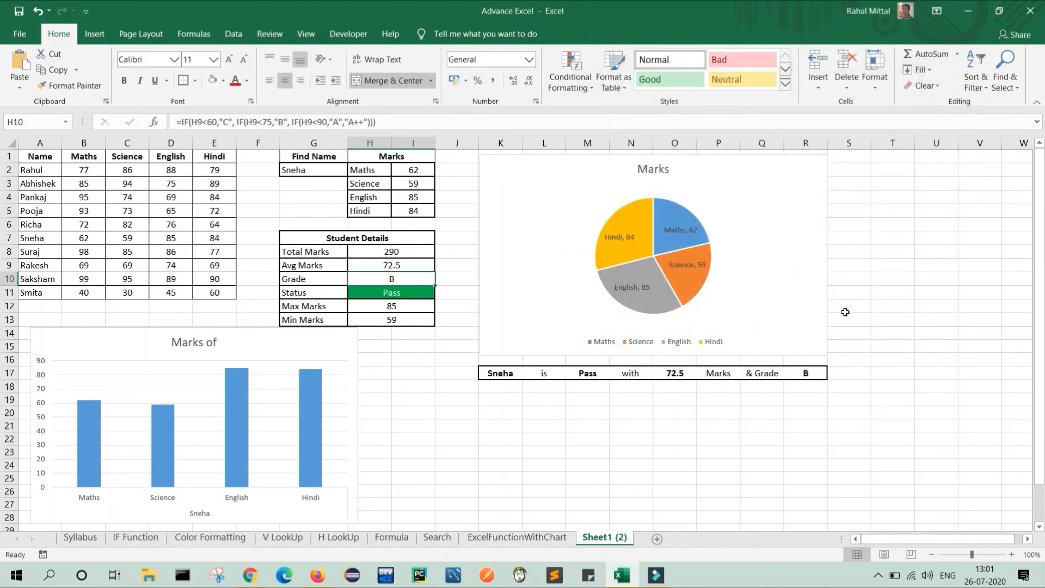
Step: Test the Grade formatting by switching Find Name to the row 11 student
click(494, 447)
click(327, 172)
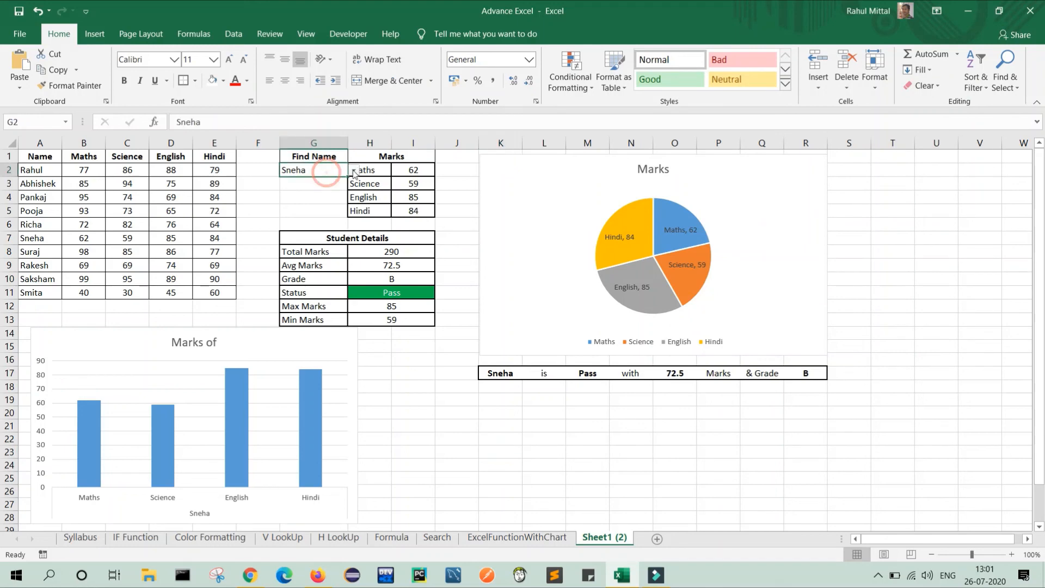
click(355, 170)
click(301, 224)
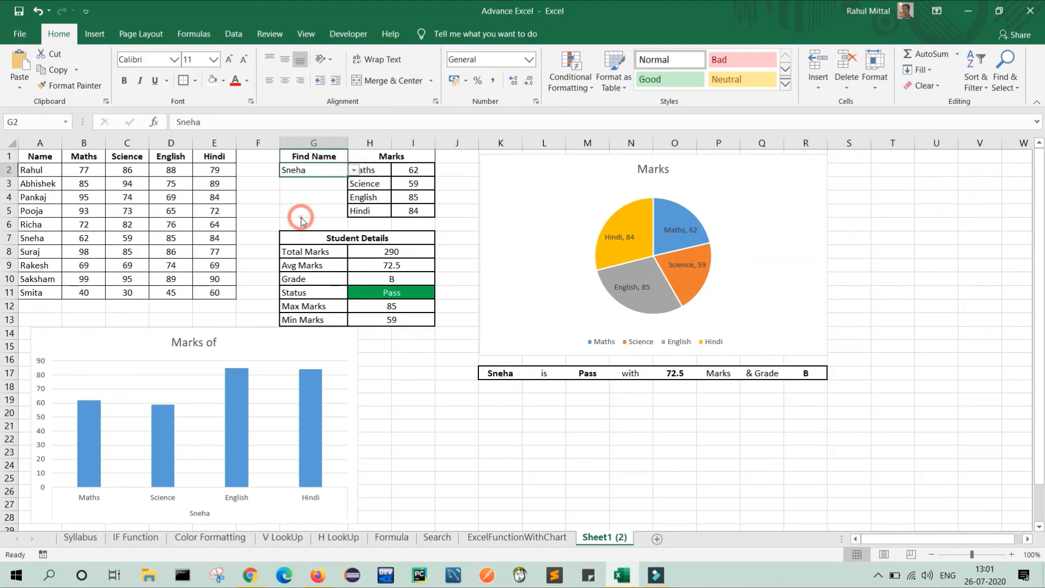
click(411, 400)
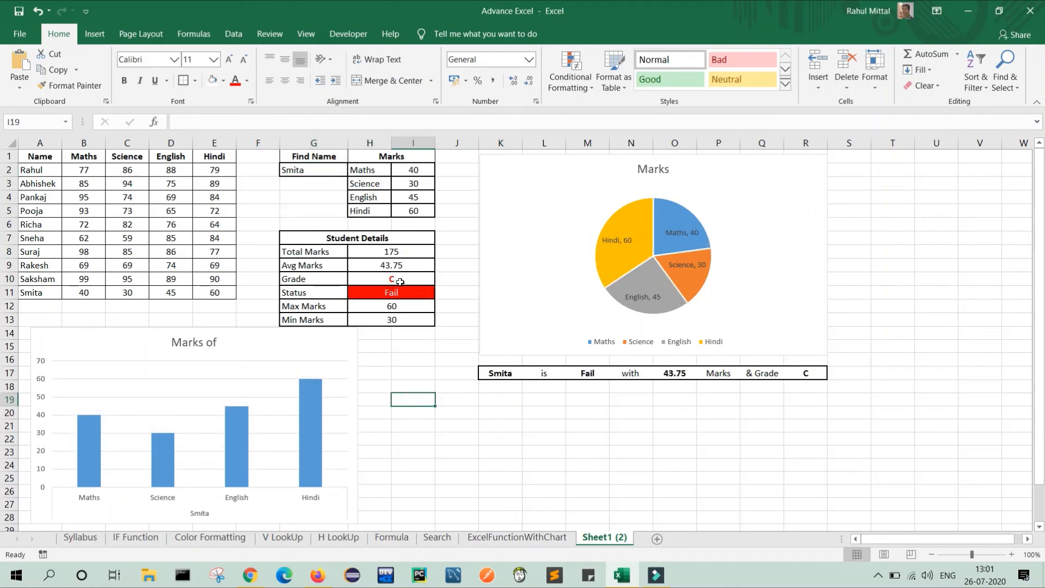
click(443, 462)
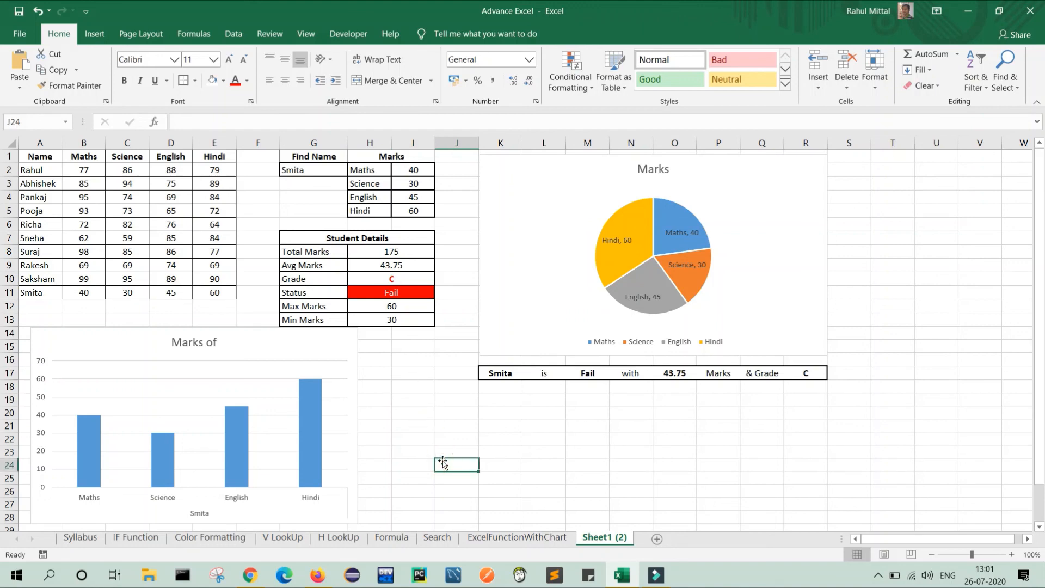